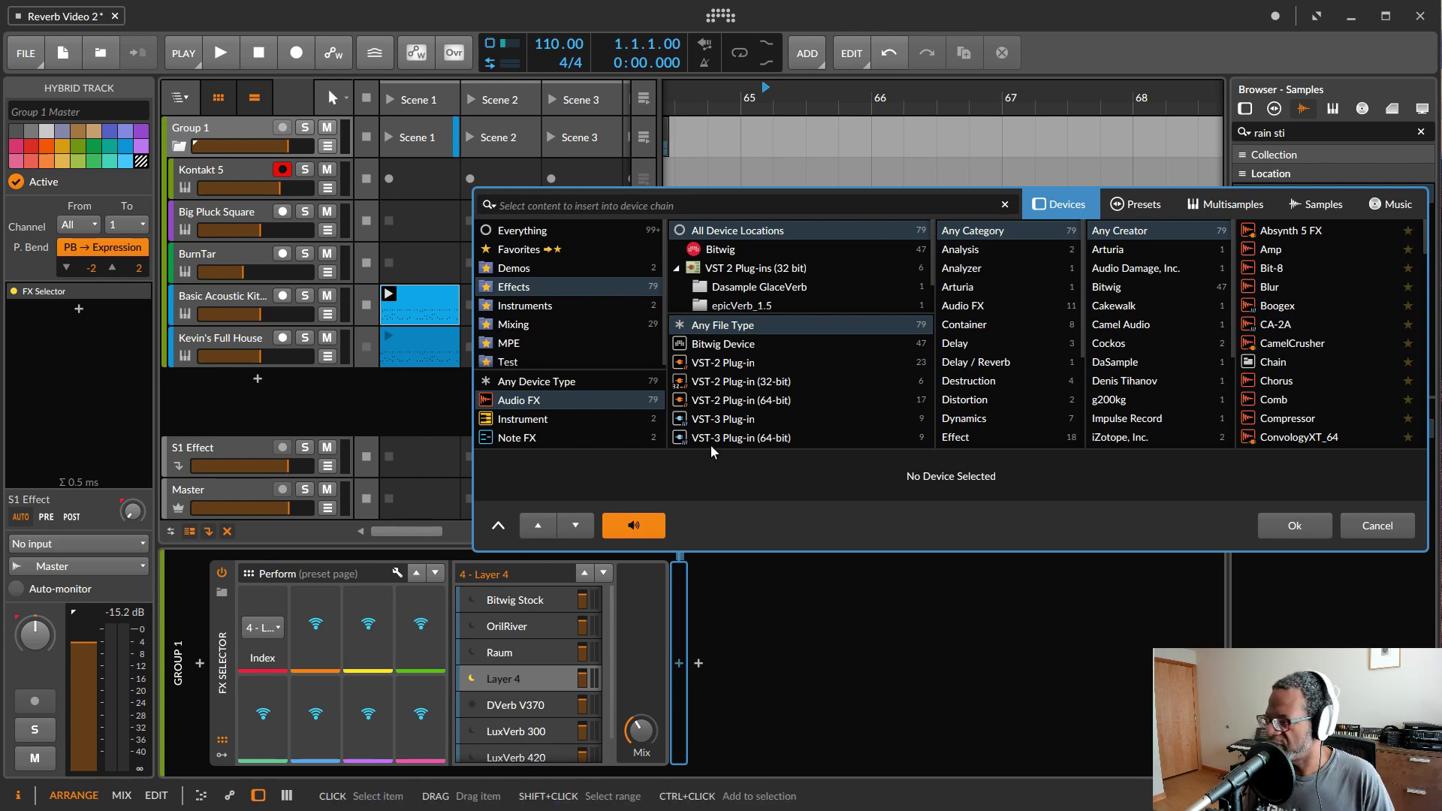
# Filter the presets to reverbs from the Audio FX - Space, Time, Color package by a single preset creator
pyautogui.click(1138, 207)
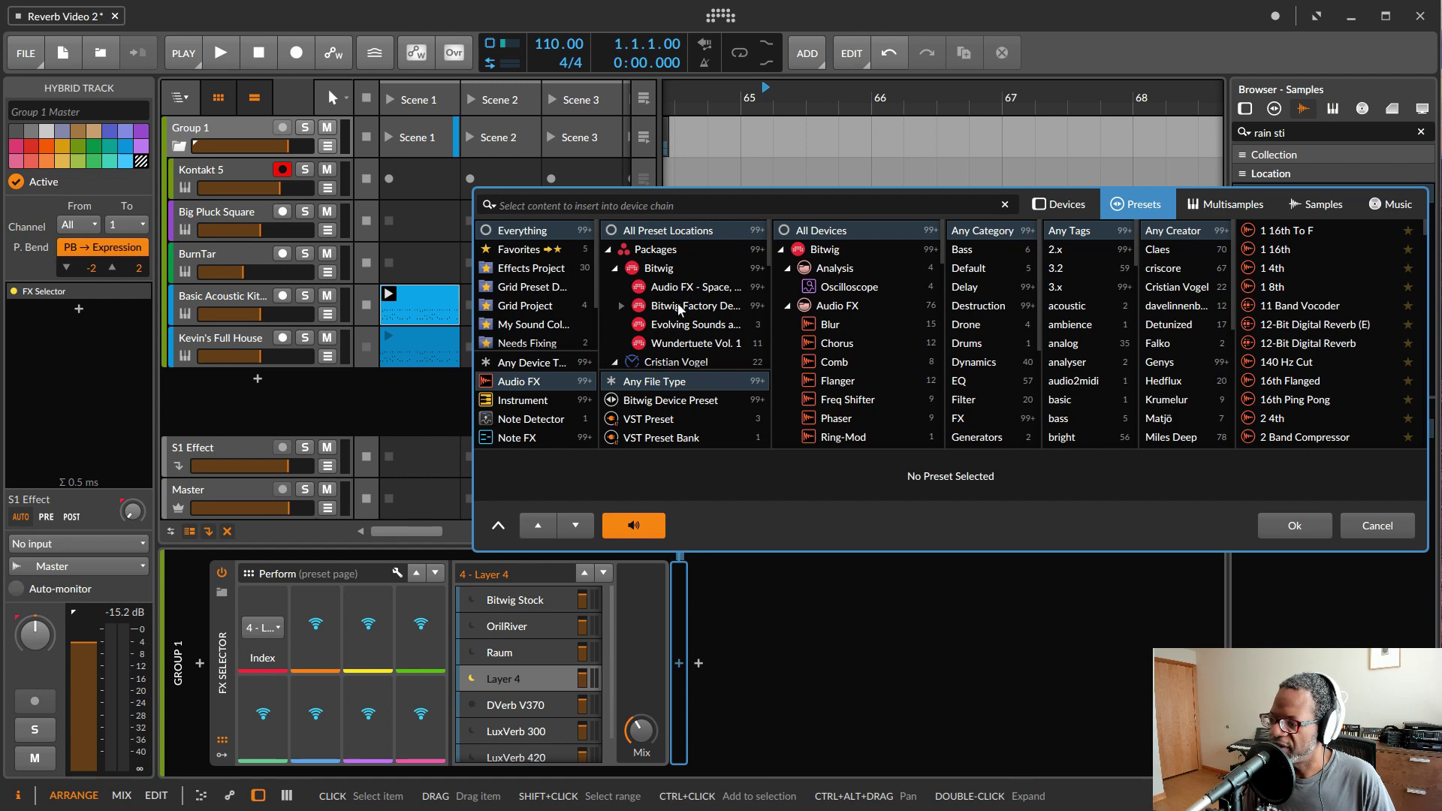
pyautogui.click(710, 290)
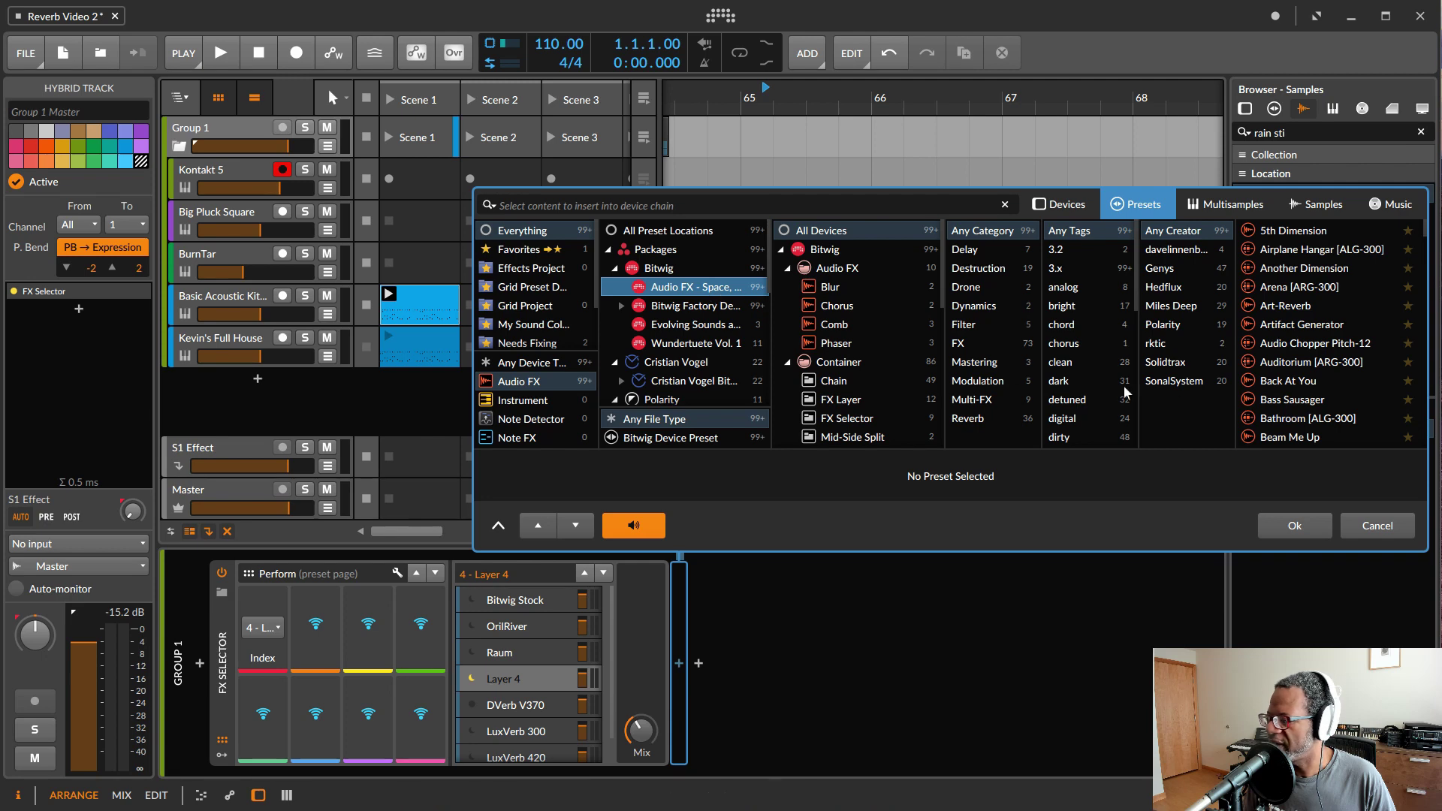
pyautogui.click(1184, 307)
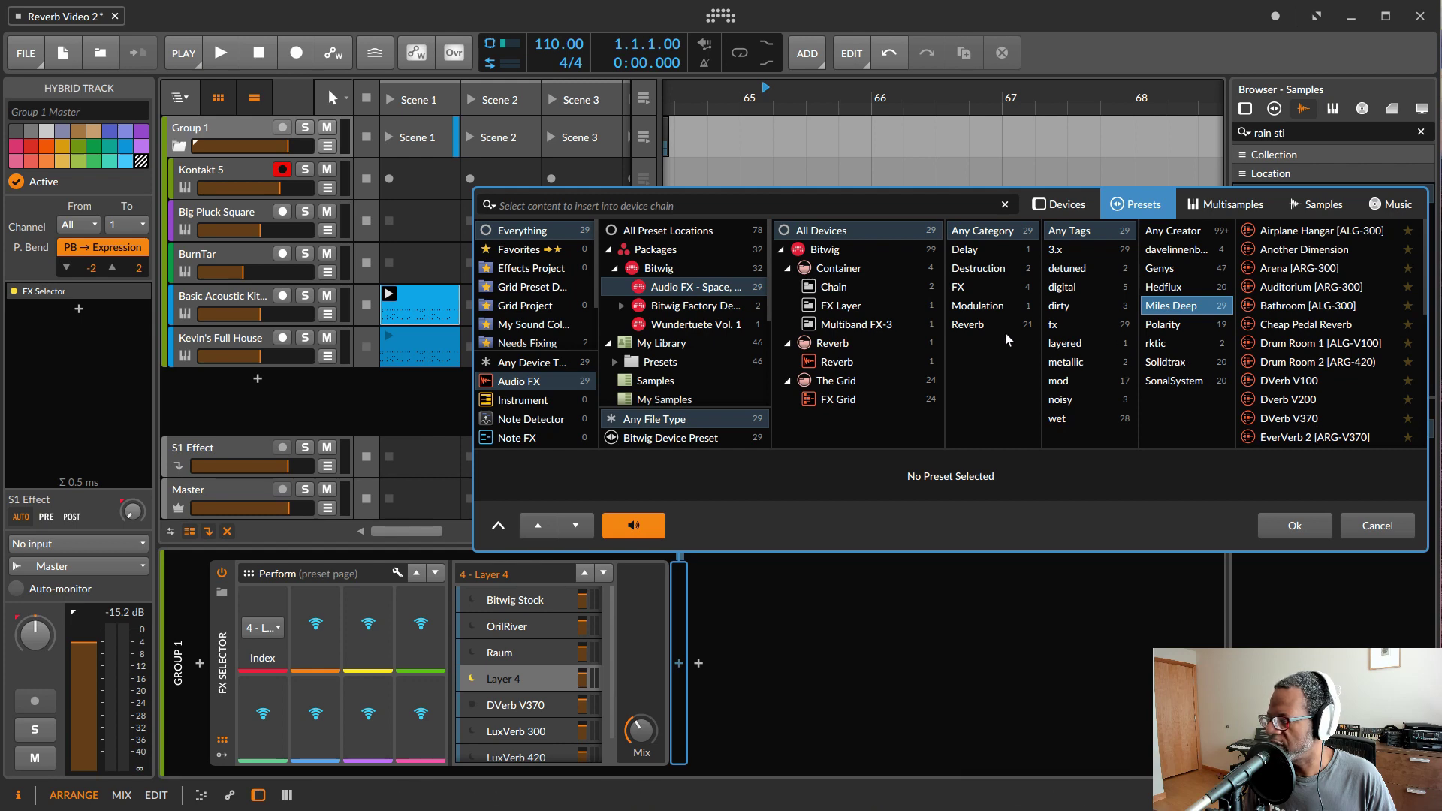
pyautogui.click(978, 324)
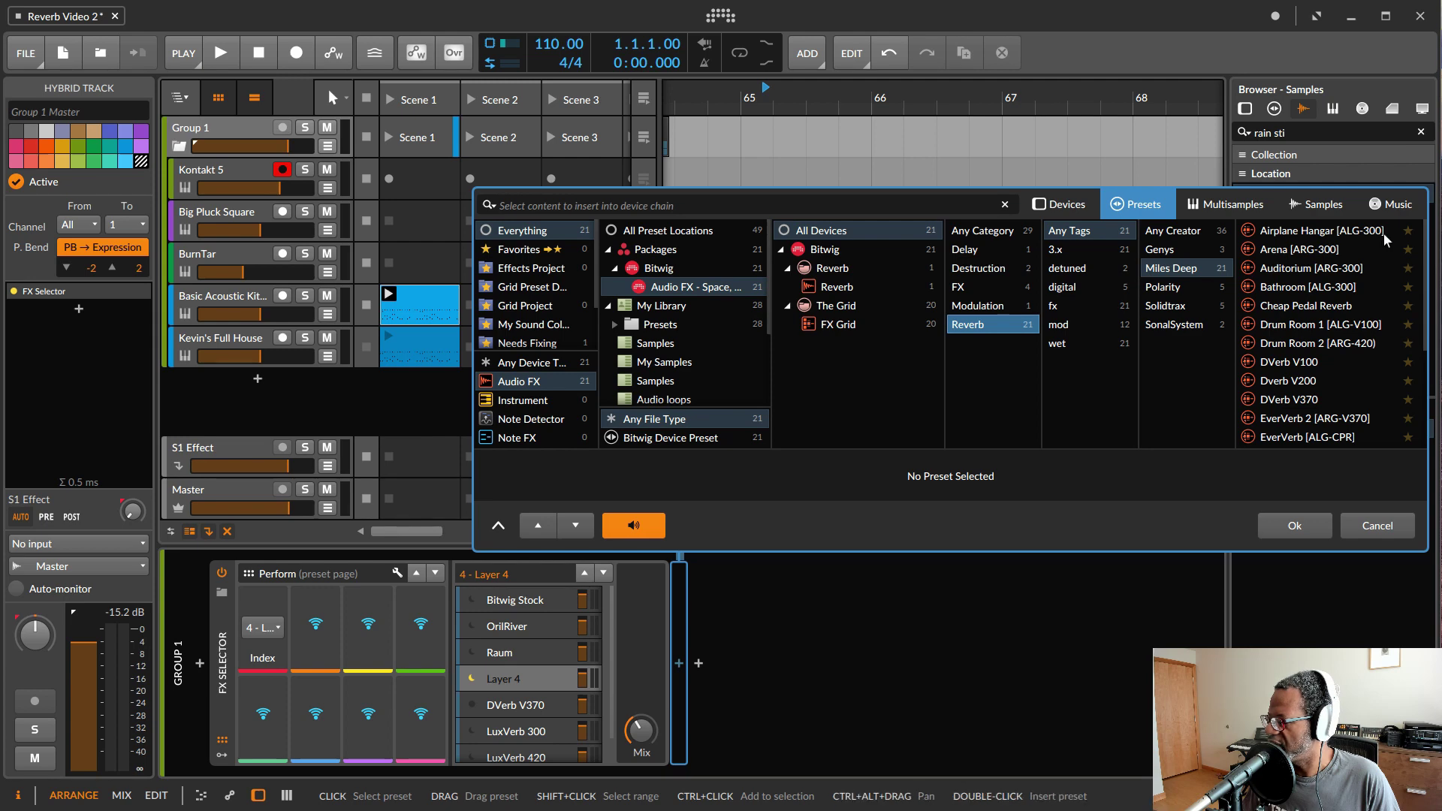
# Insert the Cheap Pedal Reverb preset into Layer 4 of the FX Selector
pyautogui.scroll(-1, 1279, 387)
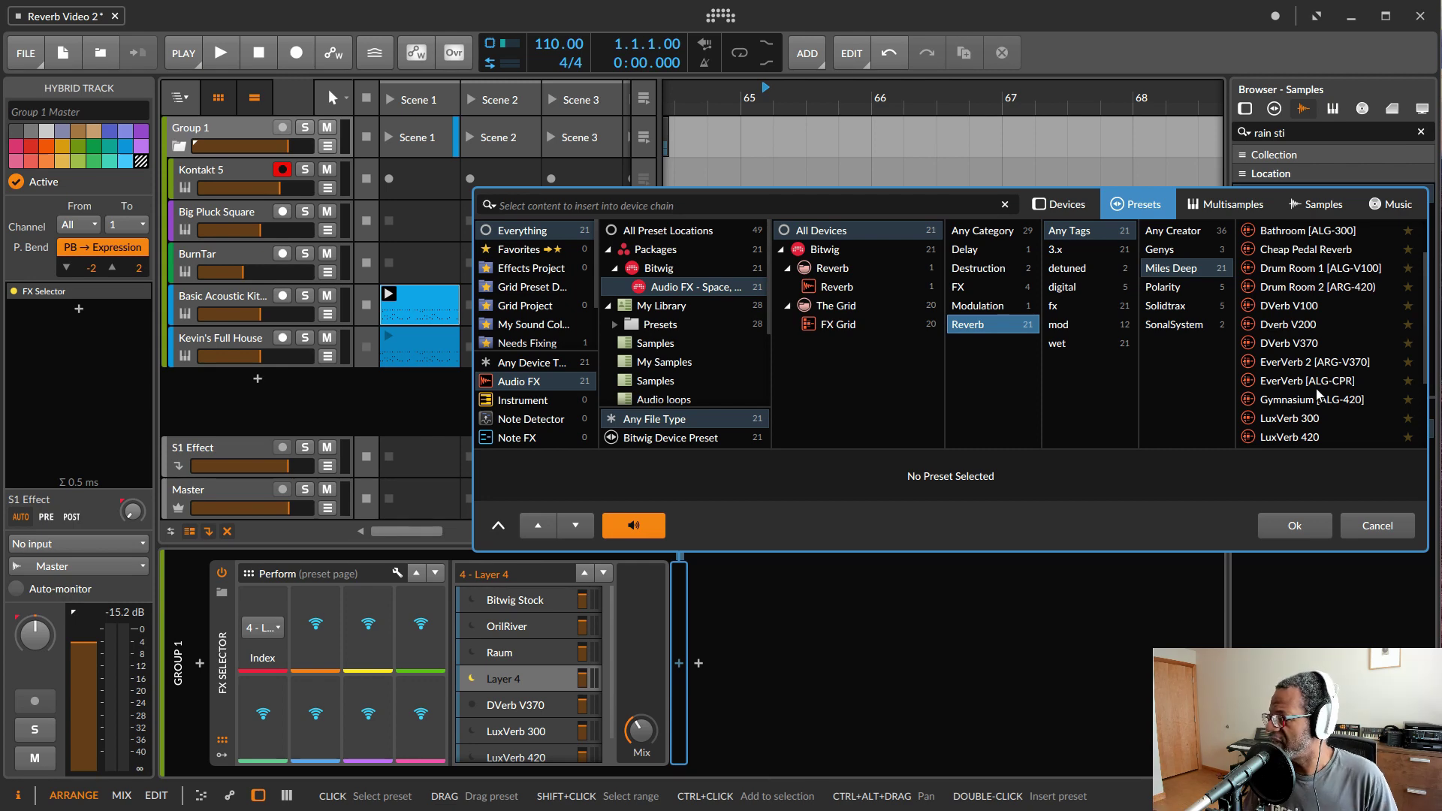
pyautogui.scroll(1, 1310, 344)
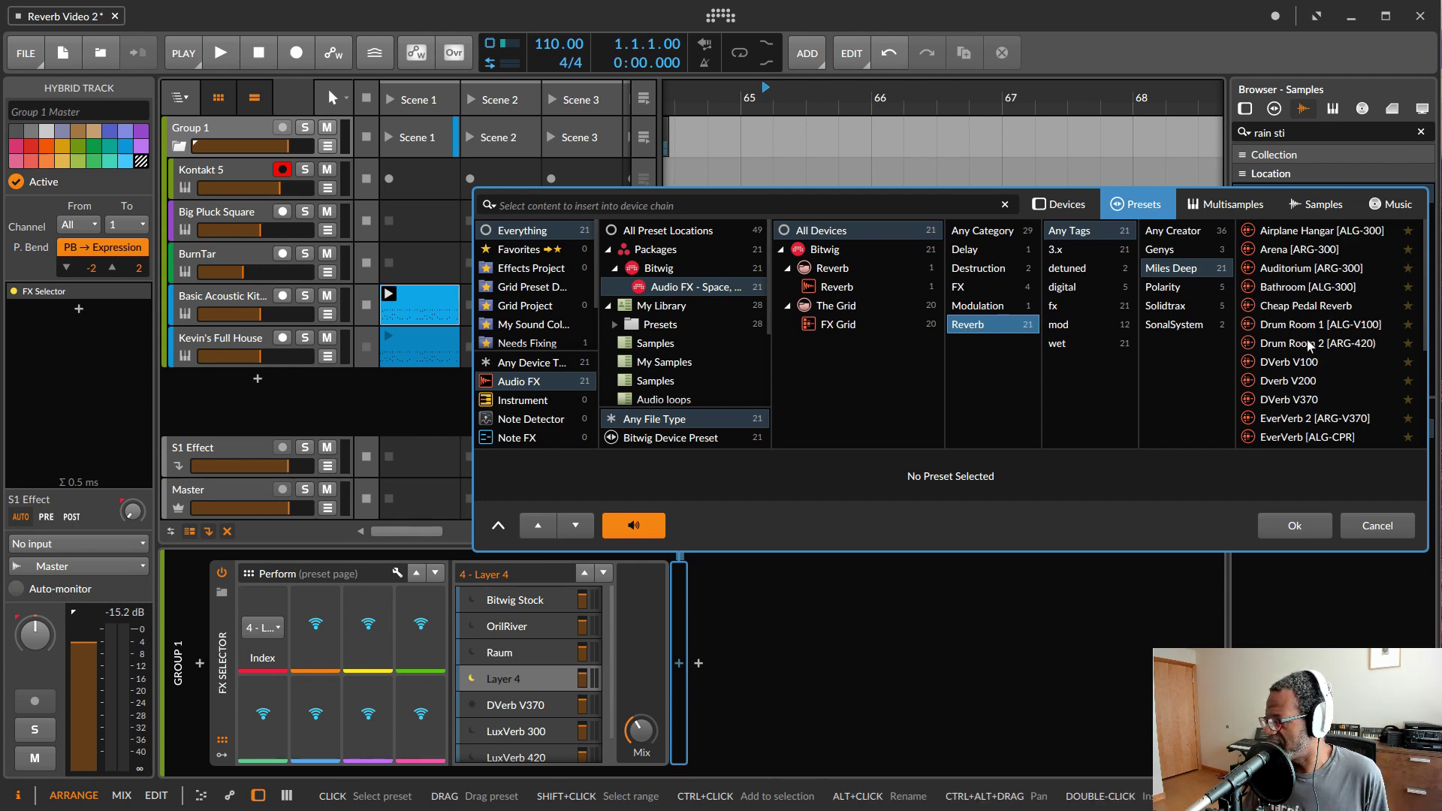
pyautogui.click(1303, 314)
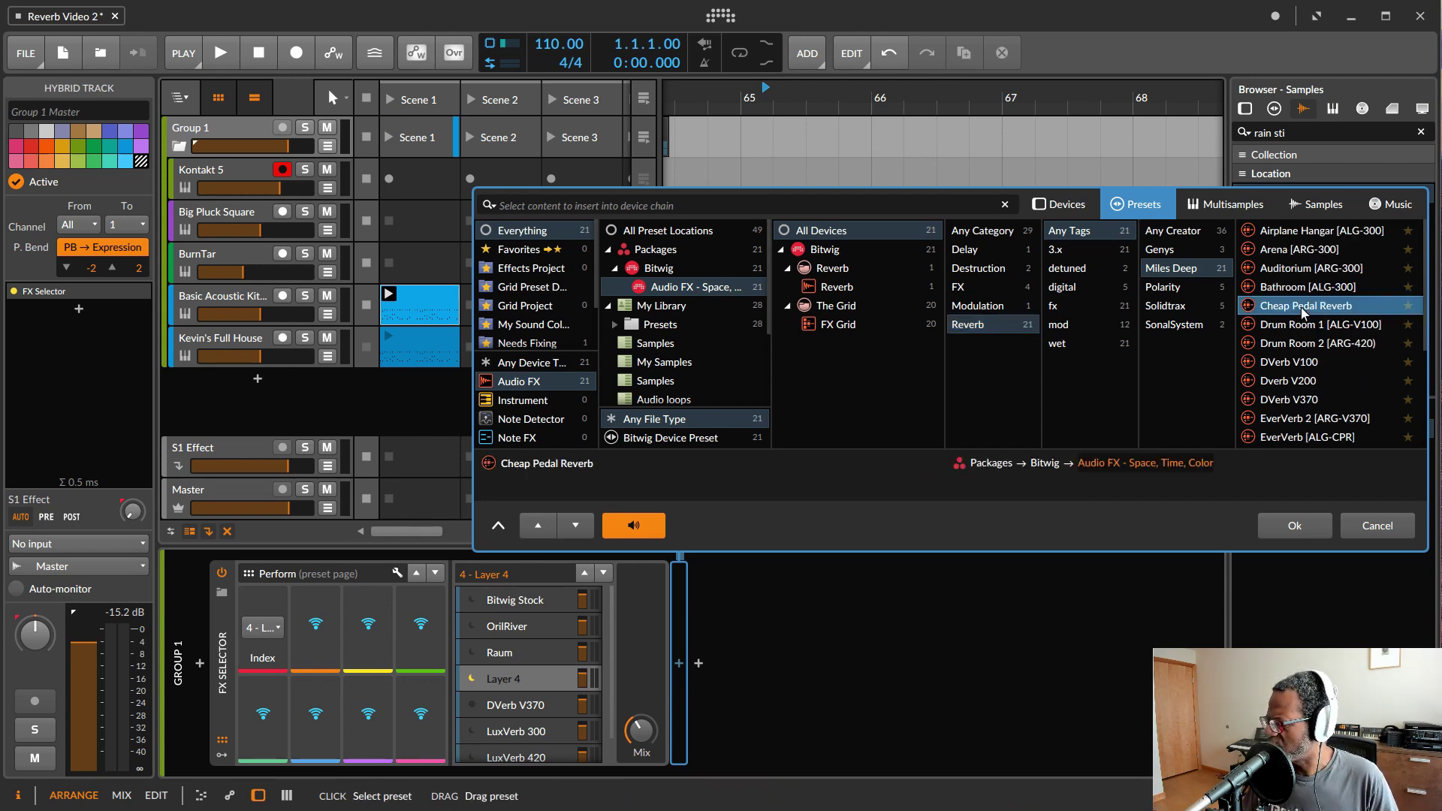
pyautogui.click(1292, 522)
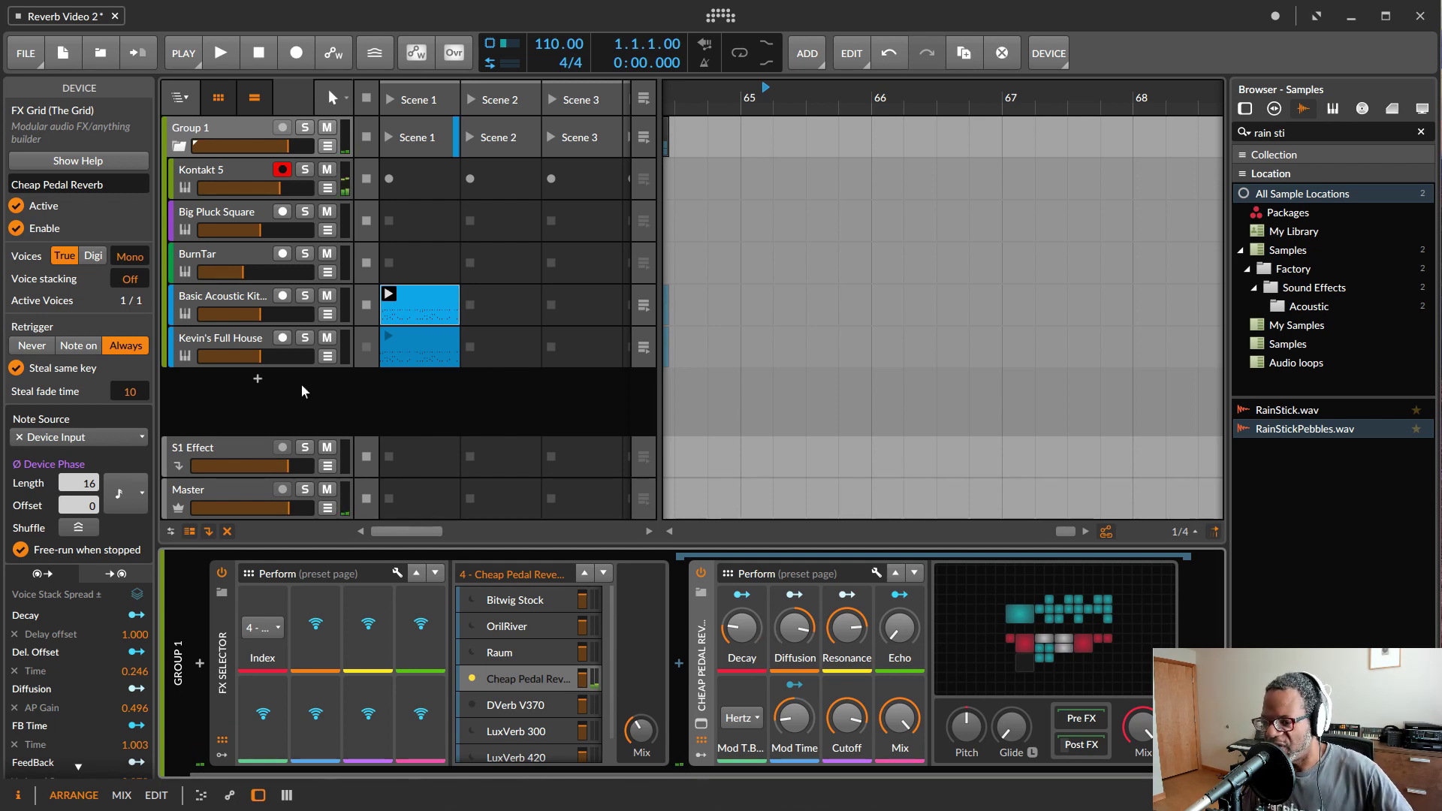
# Arm the Kevin's Full House drum track and return to Group 1's FX Selector layers
pyautogui.click(237, 340)
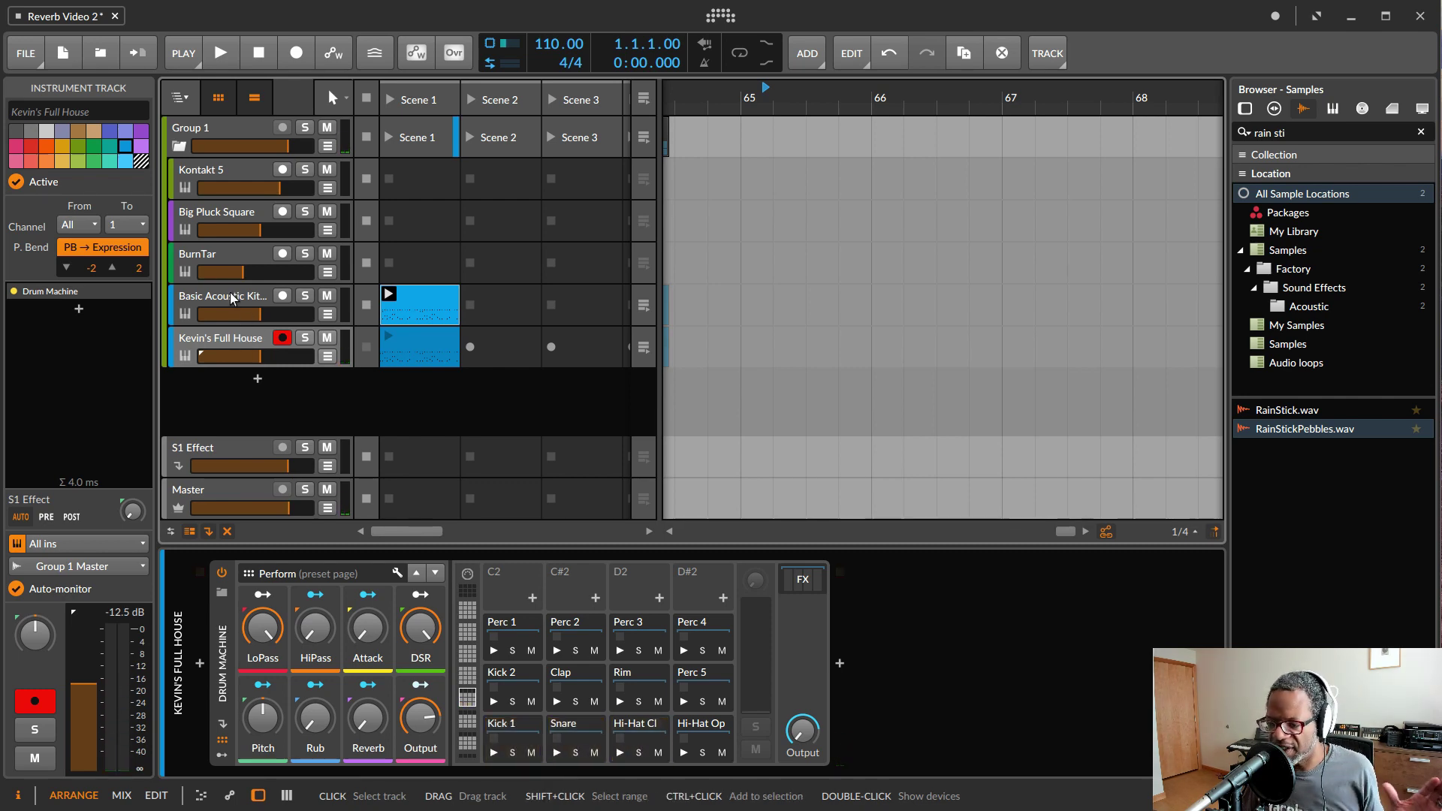
pyautogui.click(221, 129)
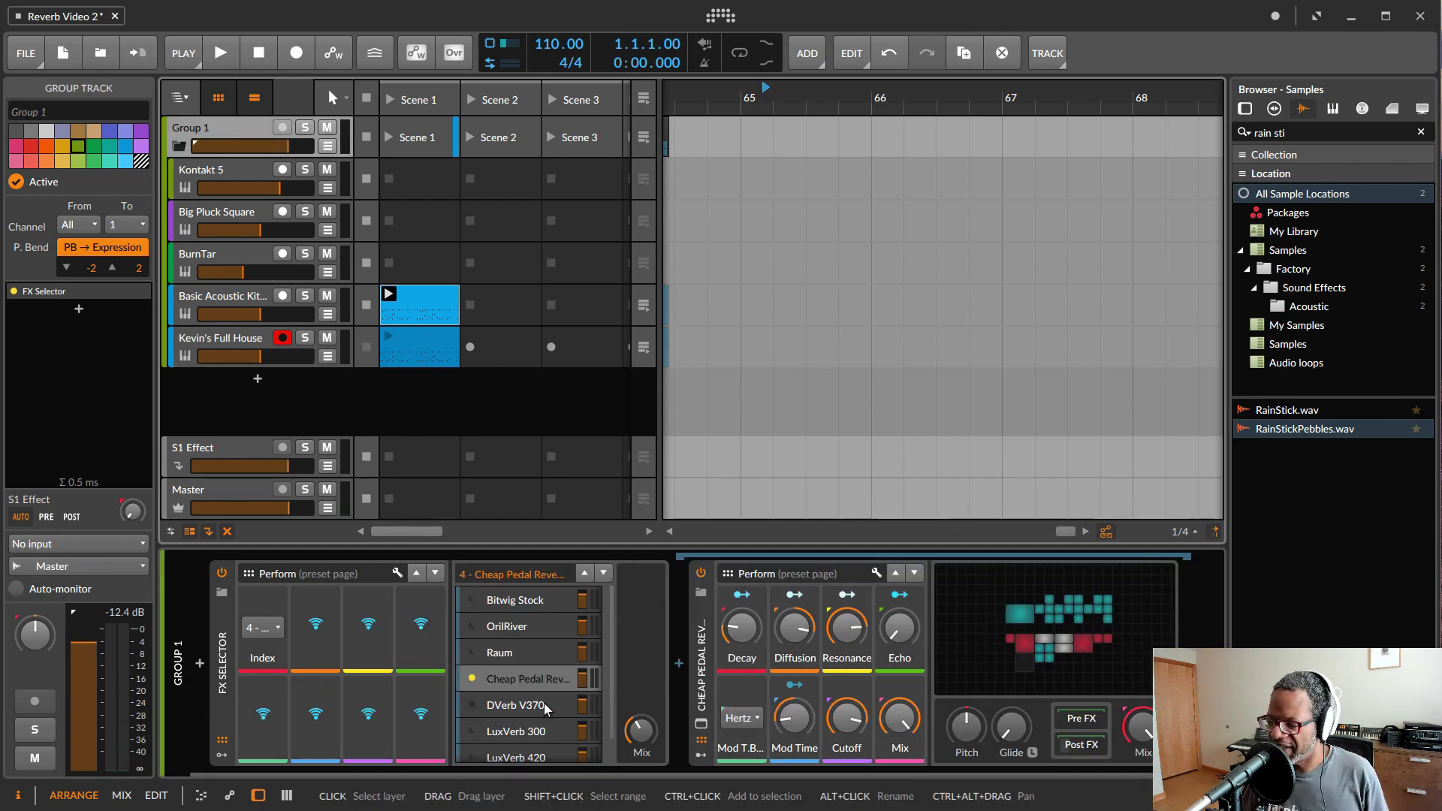
pyautogui.scroll(-2, 543, 703)
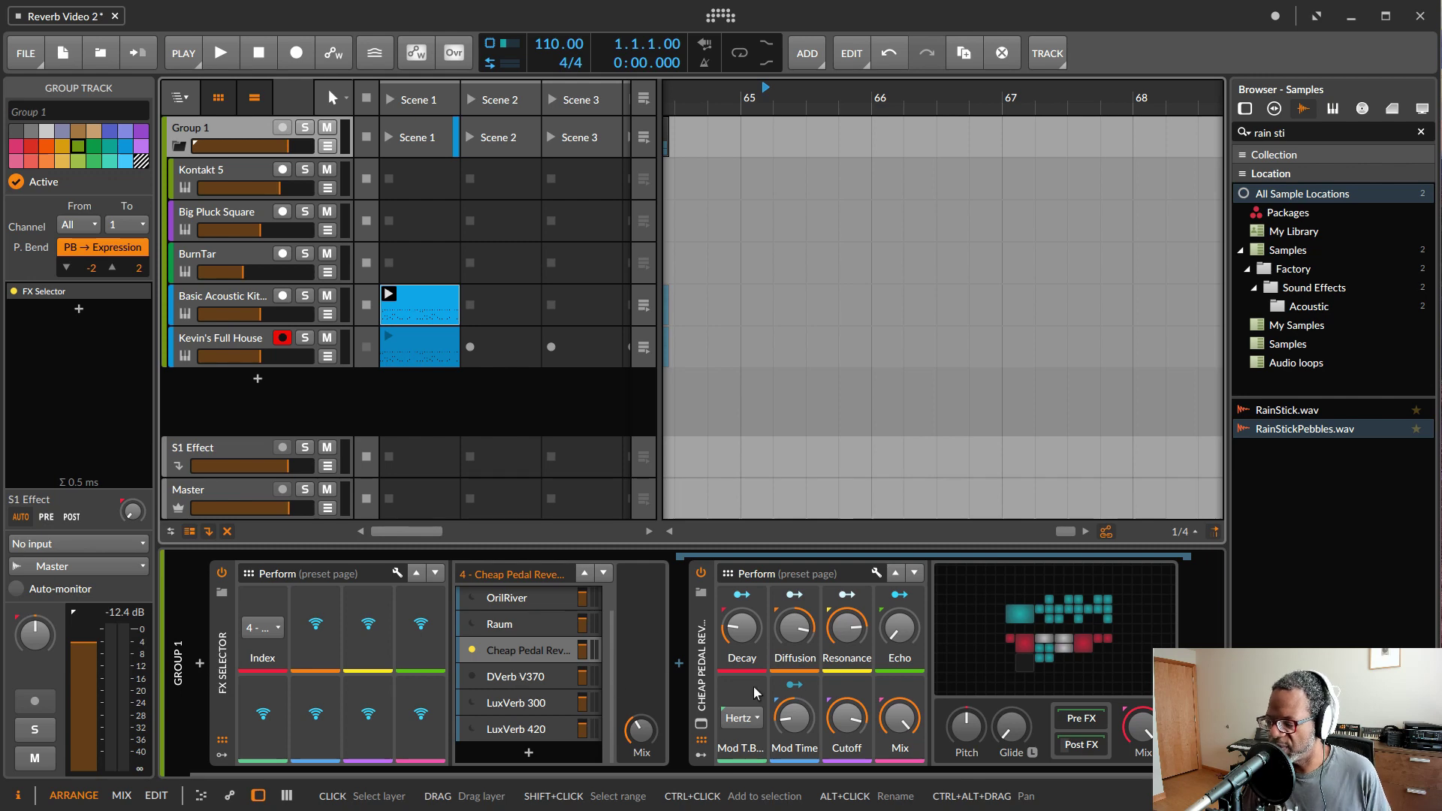
# Open the Cheap Pedal Reverb grid patch and examine its LFO modulation, all-pass, mixer and Long Delay modules
pyautogui.click(1072, 637)
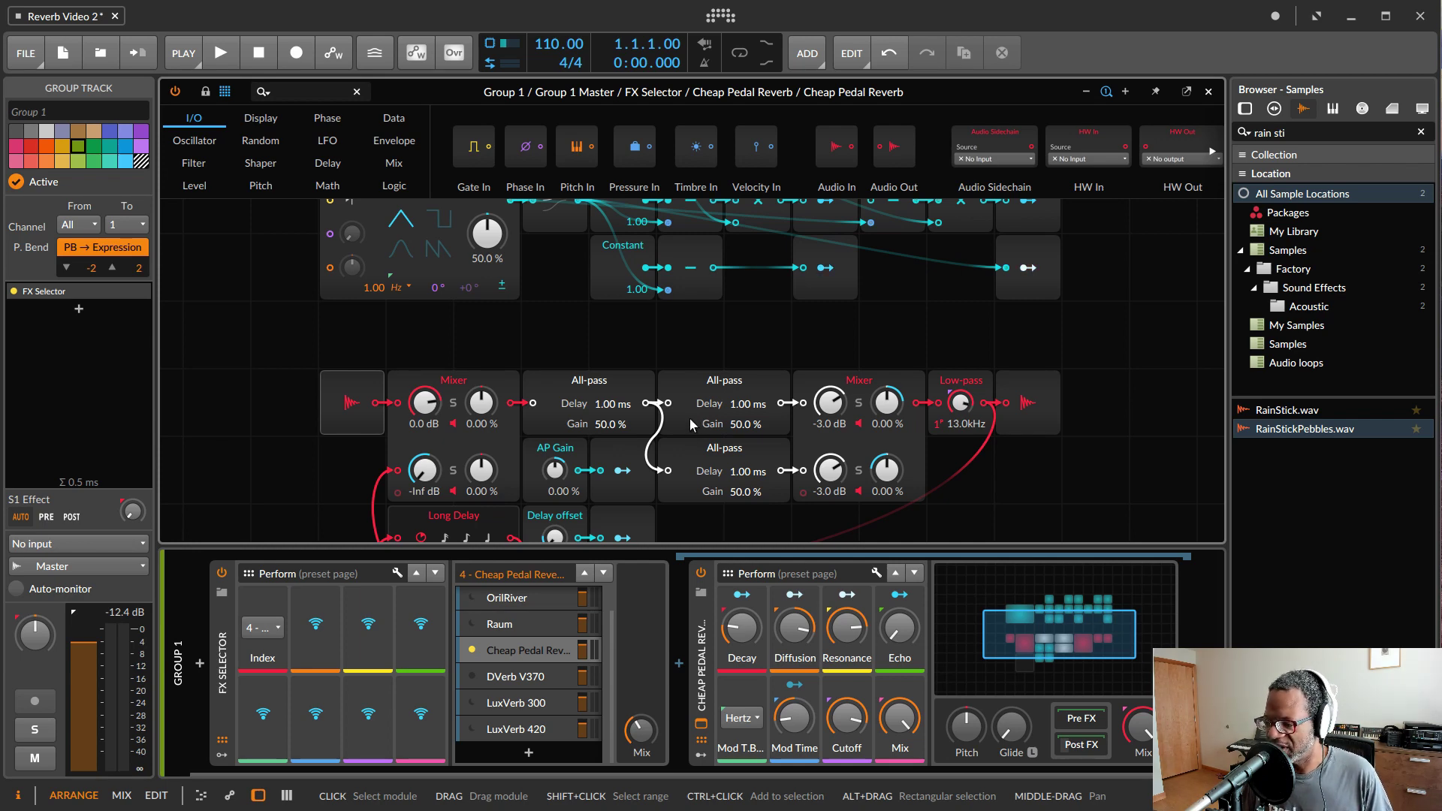
pyautogui.scroll(-2, 683, 391)
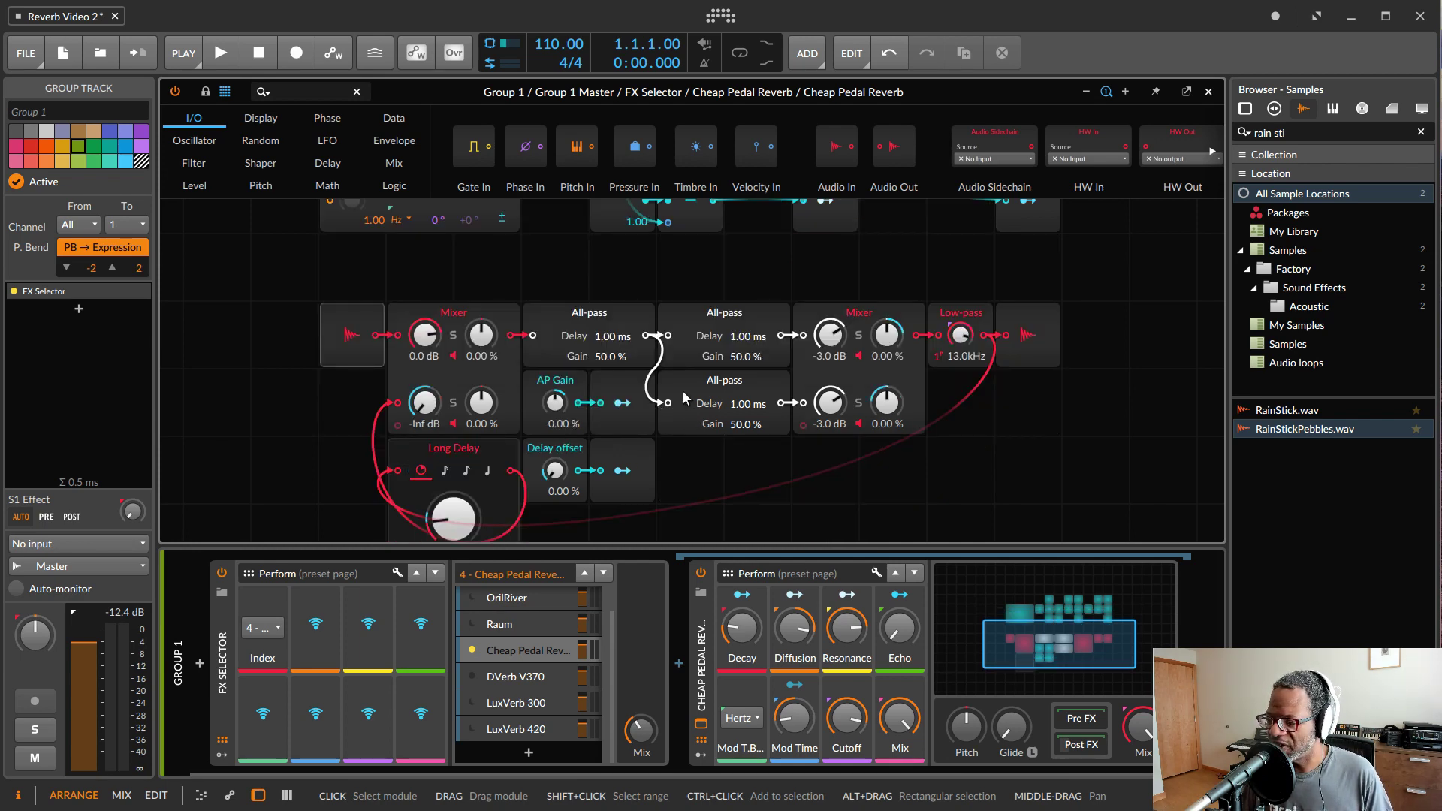
pyautogui.scroll(6, 683, 390)
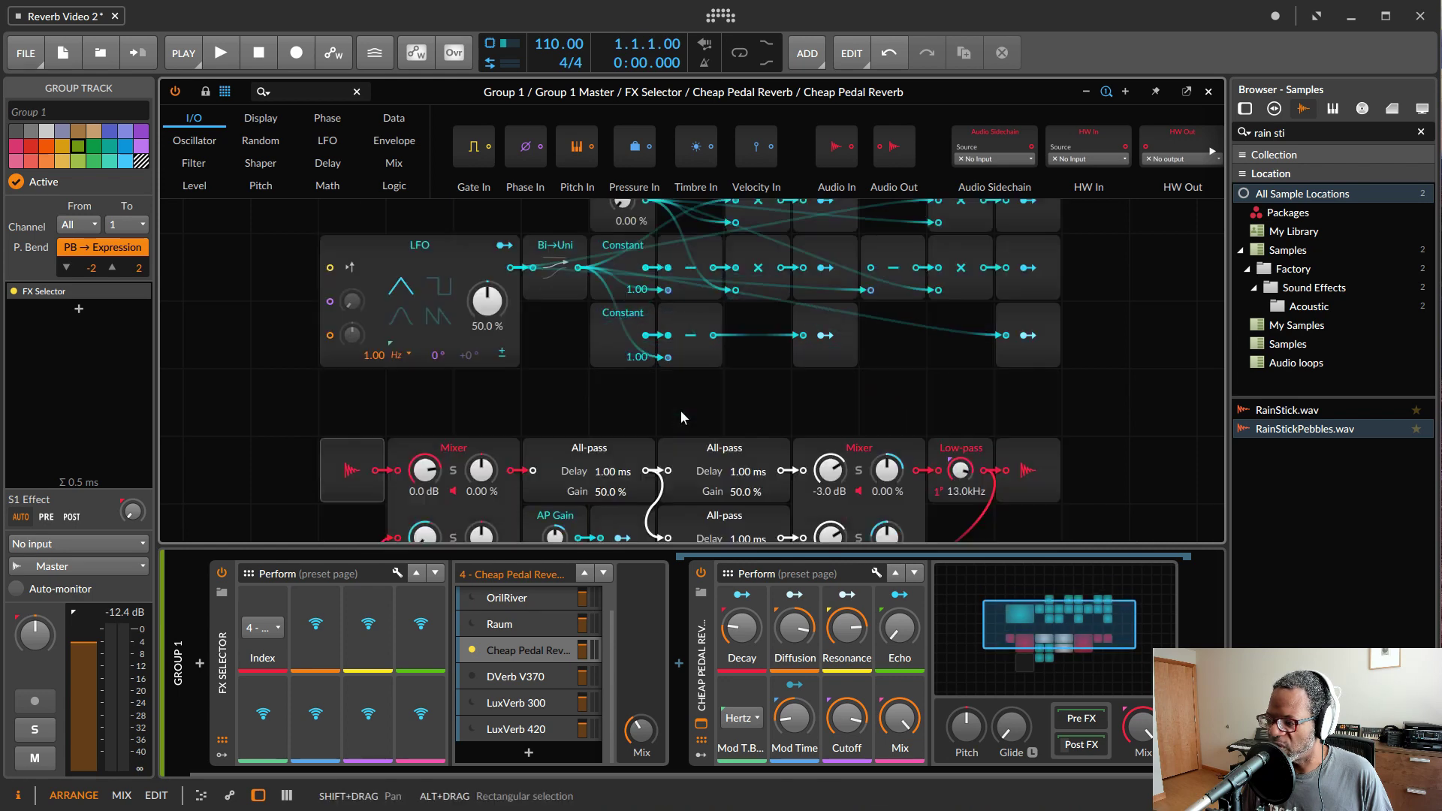
pyautogui.scroll(-4, 680, 410)
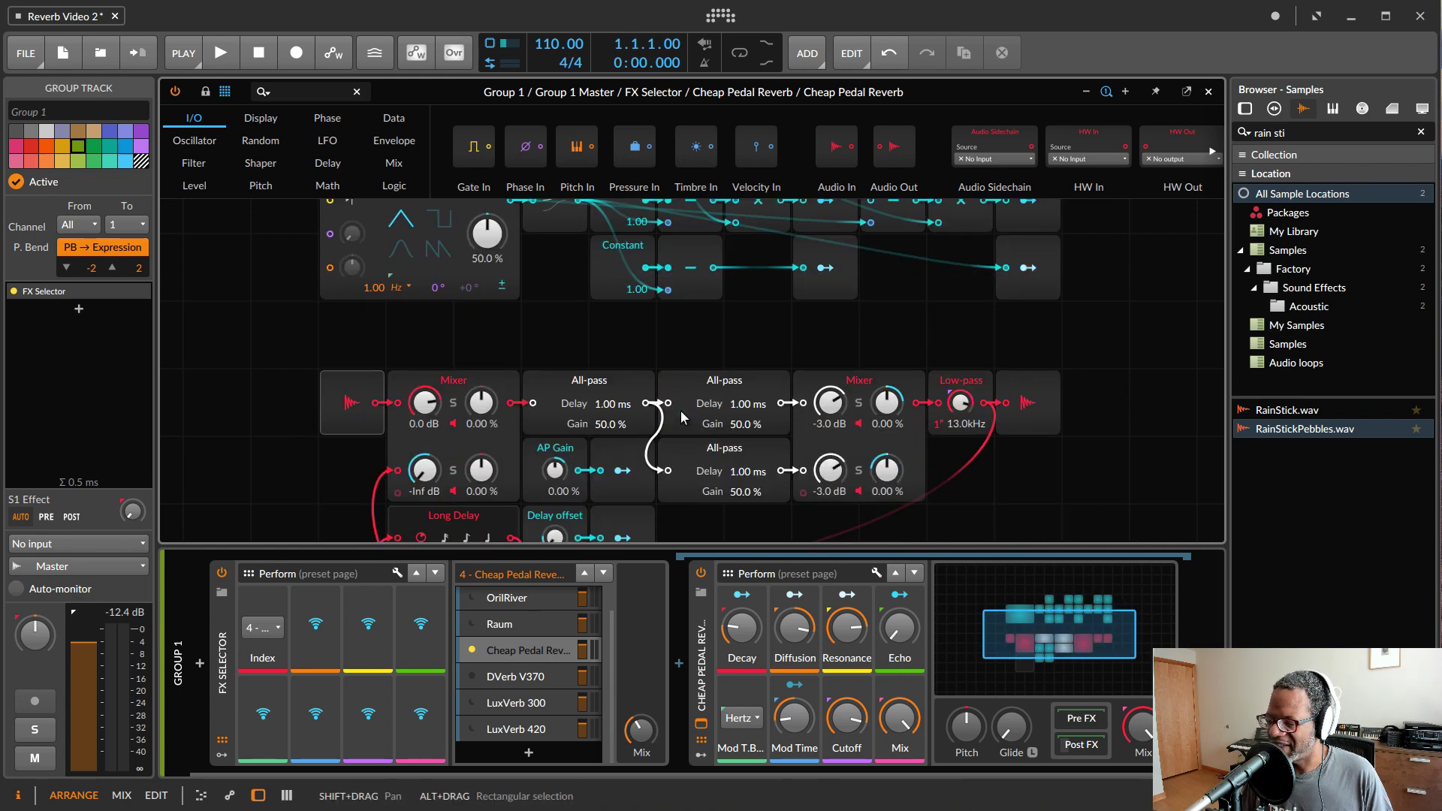
pyautogui.scroll(4, 680, 410)
pyautogui.scroll(-2, 947, 378)
pyautogui.scroll(4, 626, 321)
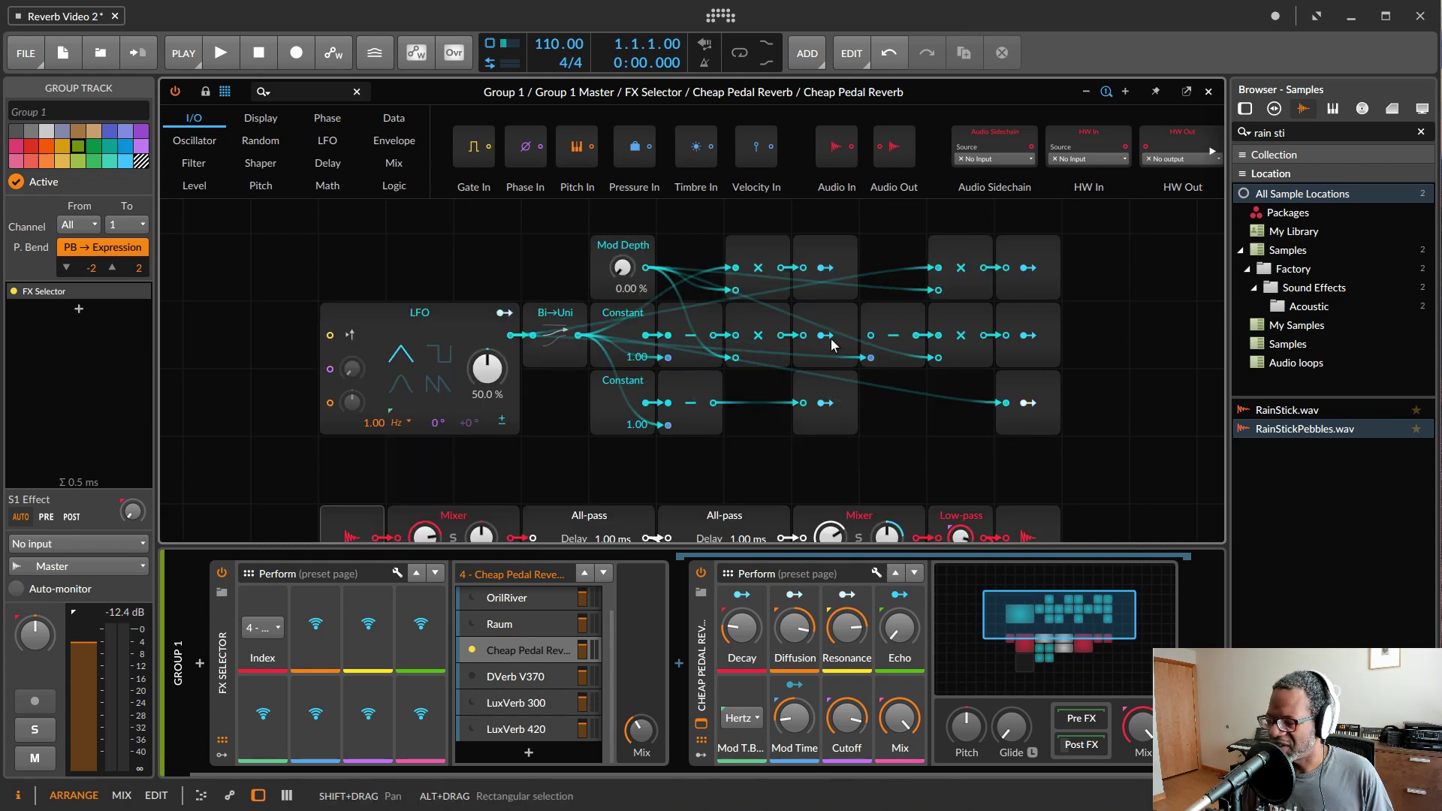
pyautogui.scroll(-2, 692, 389)
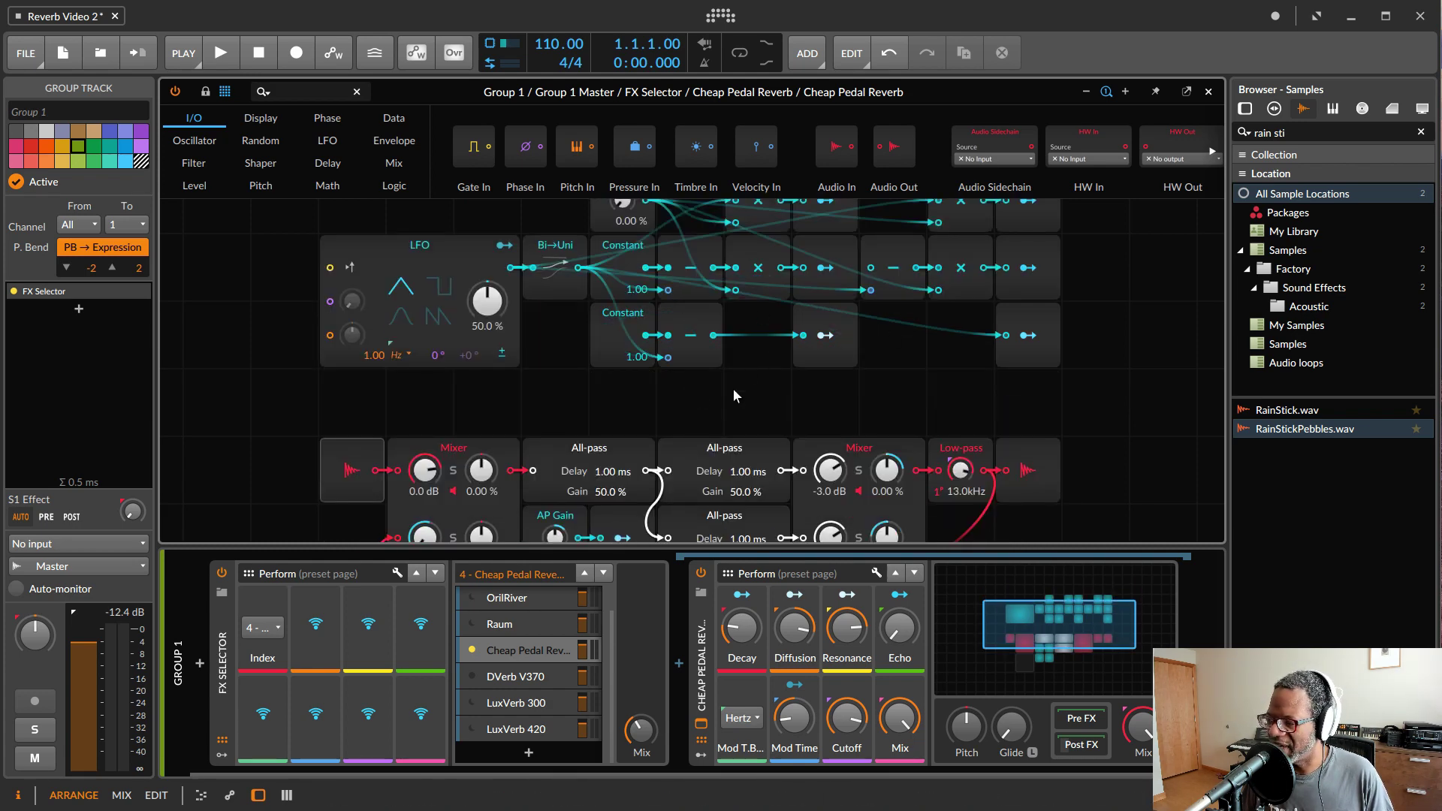
pyautogui.scroll(-2, 732, 388)
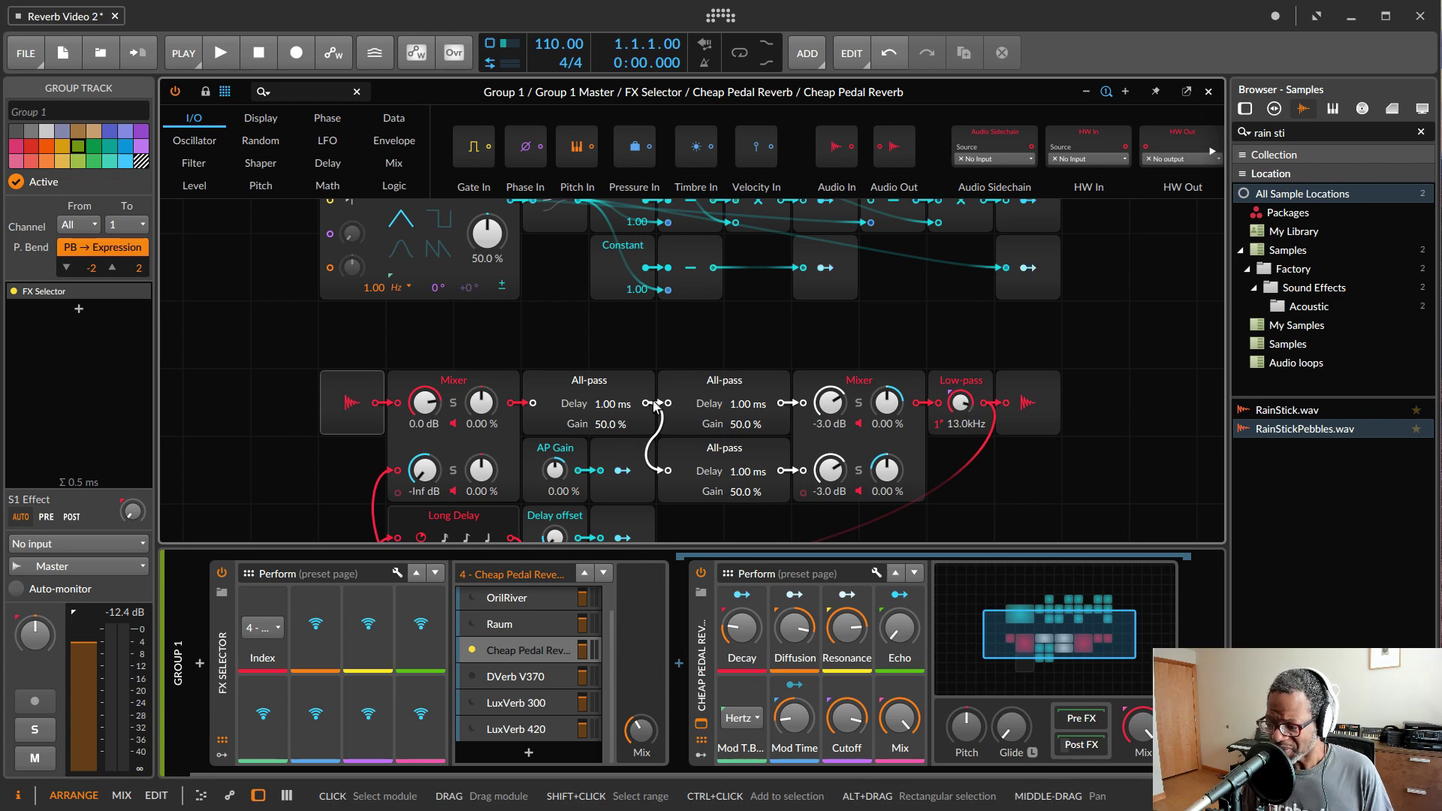
pyautogui.scroll(-2, 652, 365)
pyautogui.scroll(-2, 651, 365)
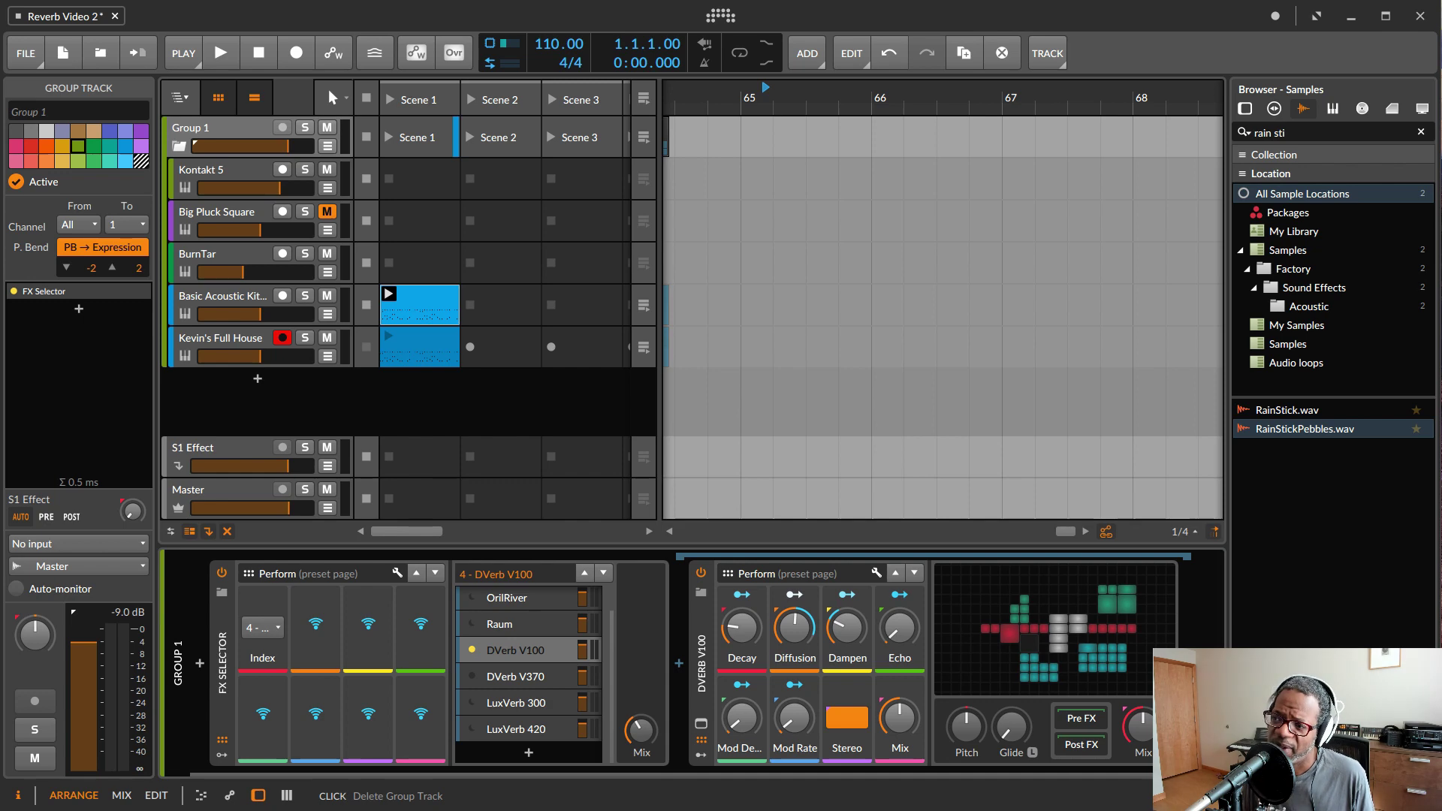
# Open the DVerb V100 grid patch, raise Decay to 56 % and lower Diffusion to 0.40 %
pyautogui.click(1074, 632)
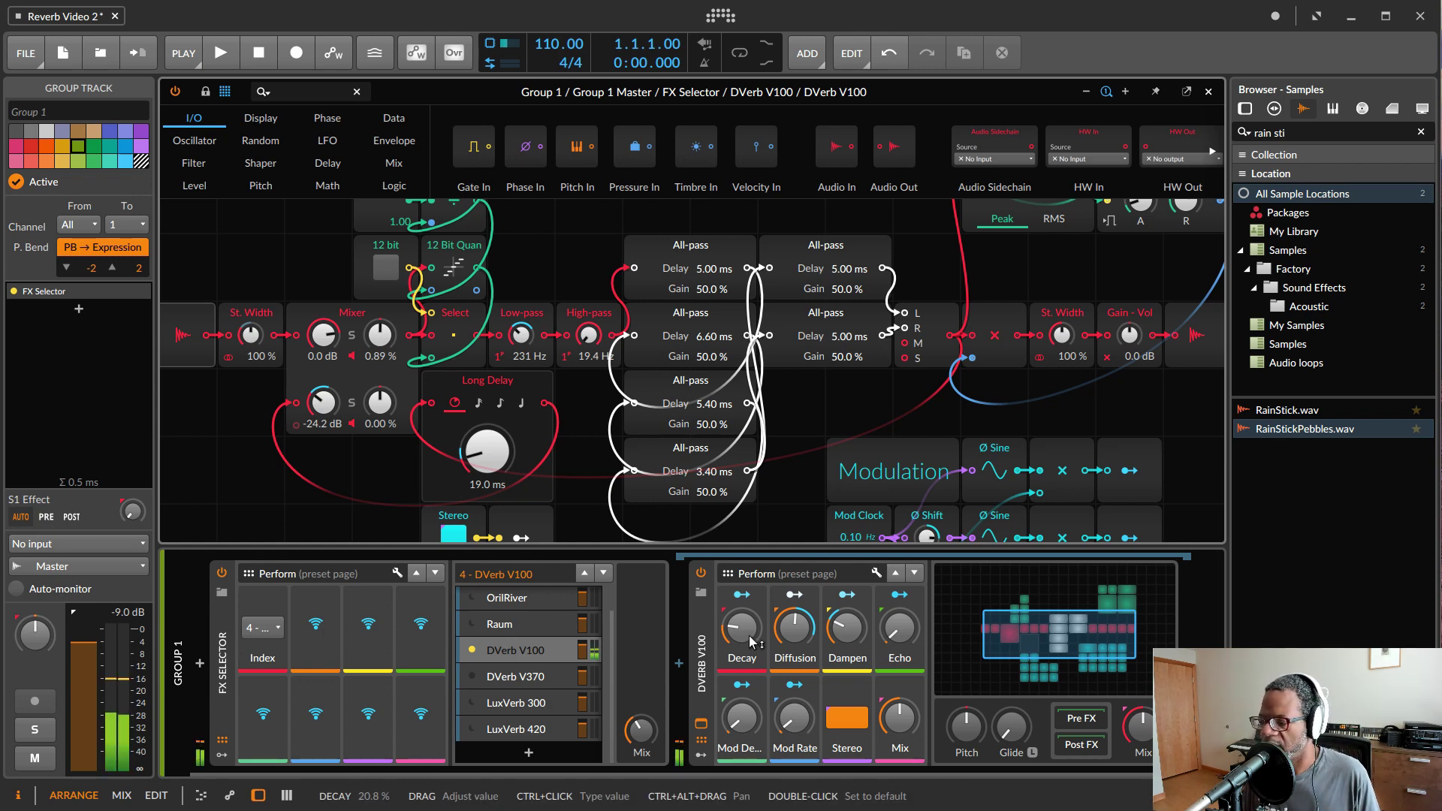
pyautogui.moveTo(749, 635)
pyautogui.mouseDown()
pyautogui.moveTo(744, 615)
pyautogui.moveTo(740, 632)
pyautogui.mouseUp()
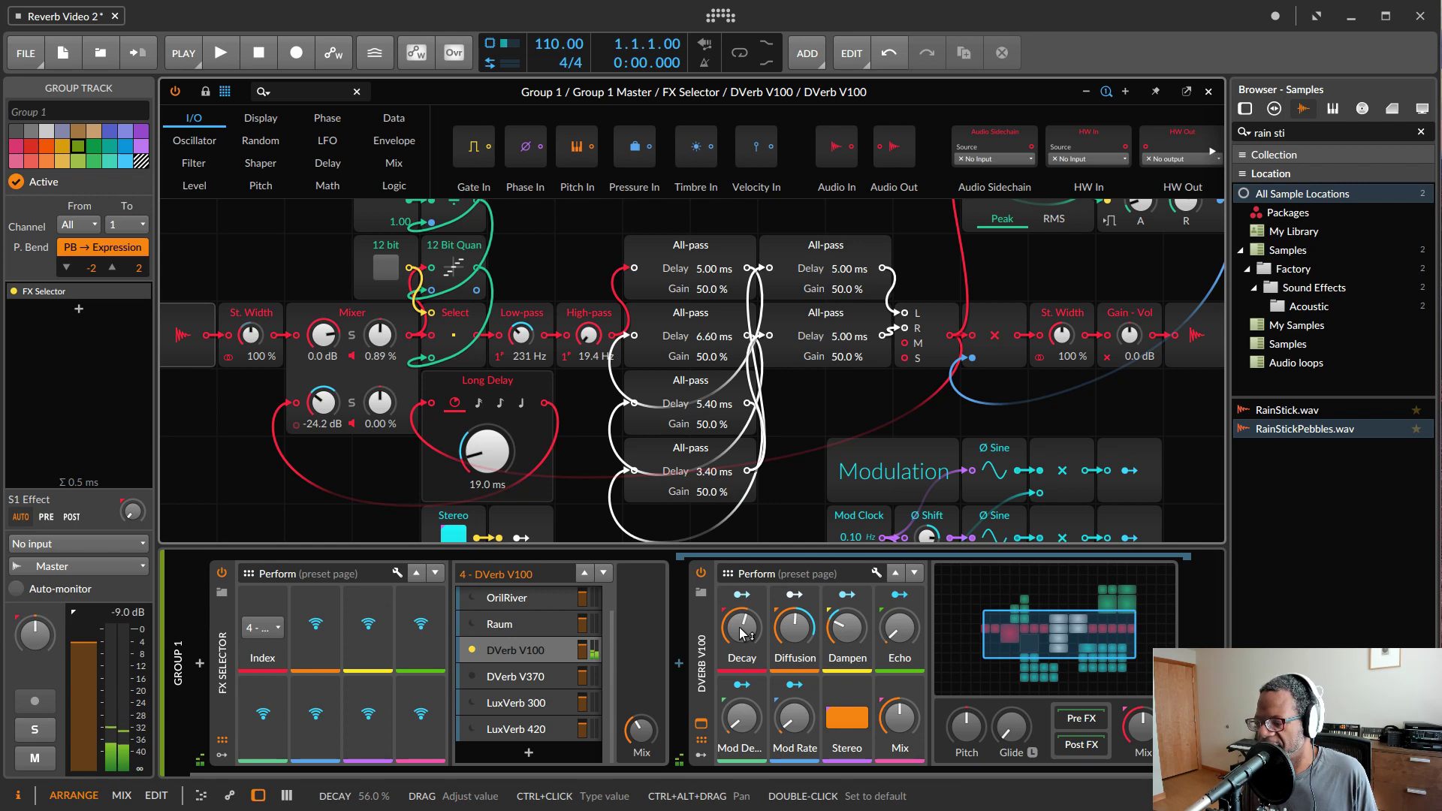
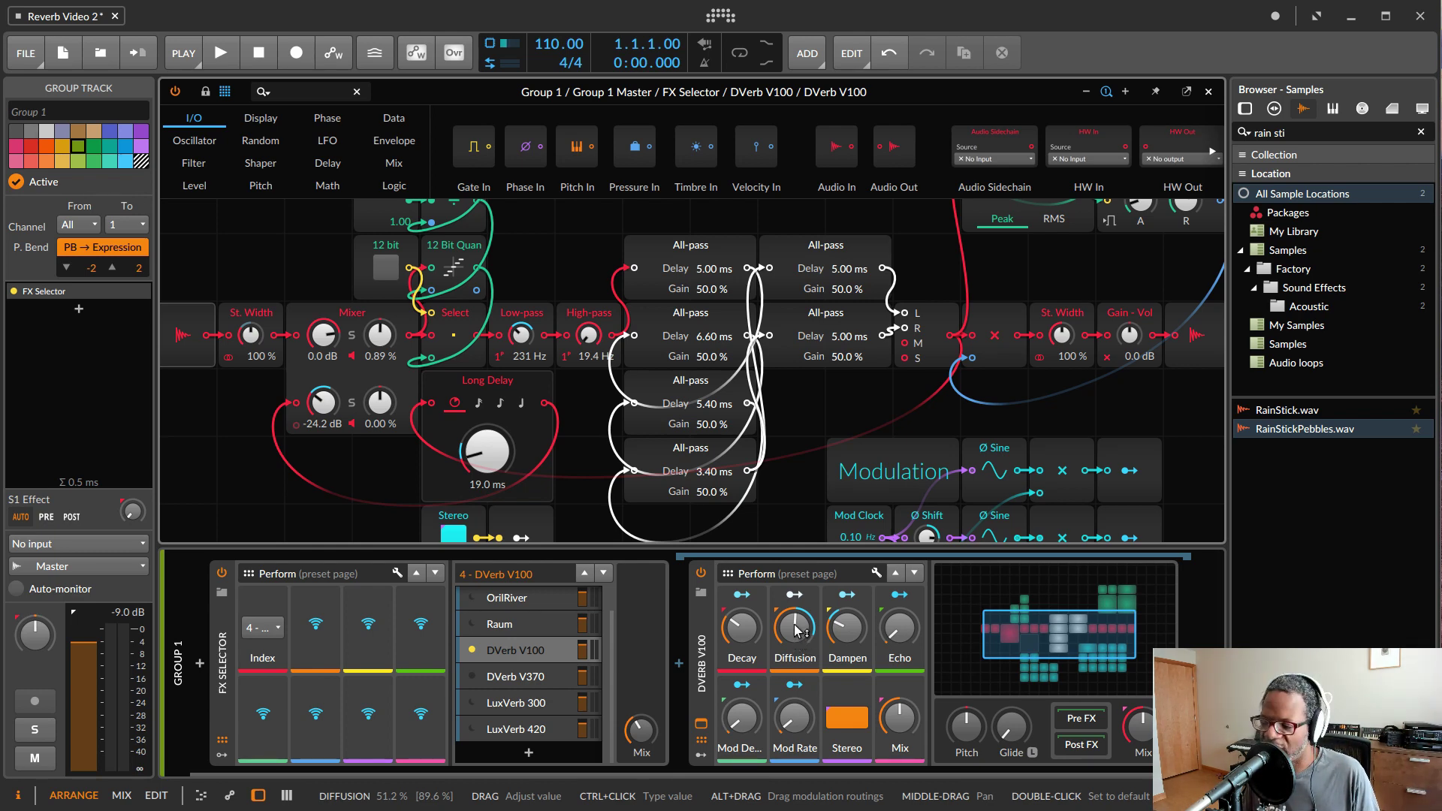
pyautogui.moveTo(795, 631)
pyautogui.mouseDown()
pyautogui.moveTo(796, 676)
pyautogui.moveTo(796, 629)
pyautogui.mouseUp()
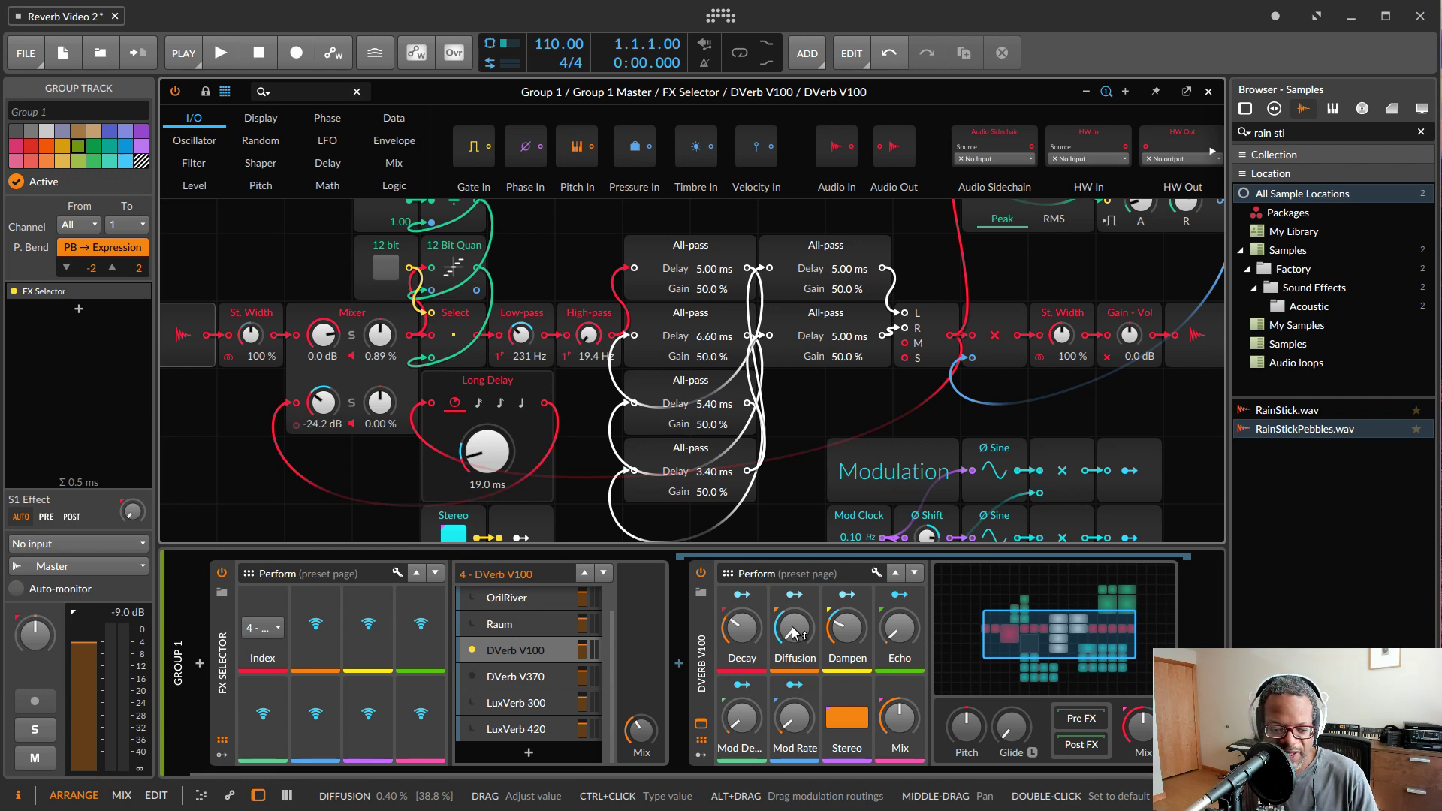
# Make Kevin's Full House the armed track again, close the patch editor and return to Group 1's devices
pyautogui.press('Down')
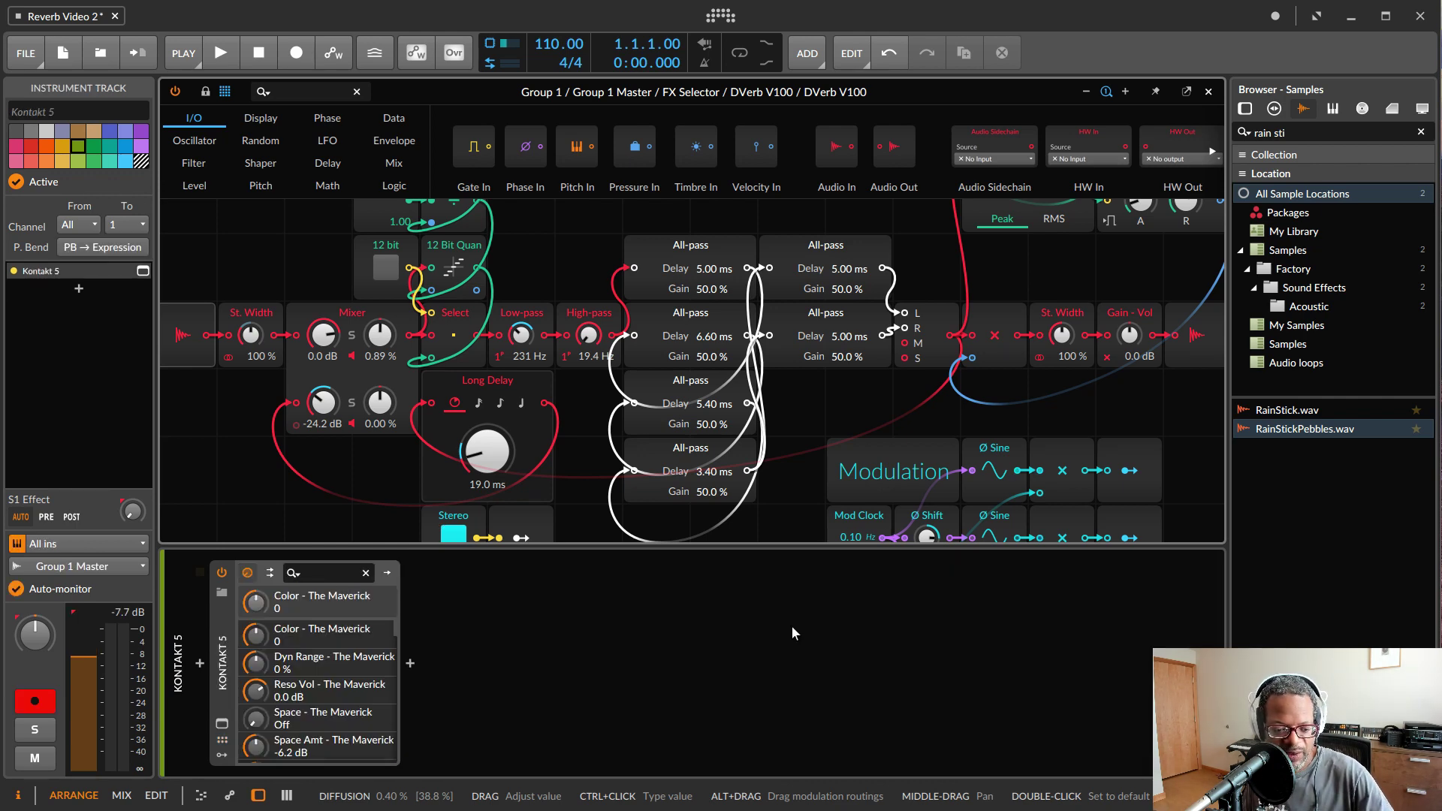
pyautogui.press('Down')
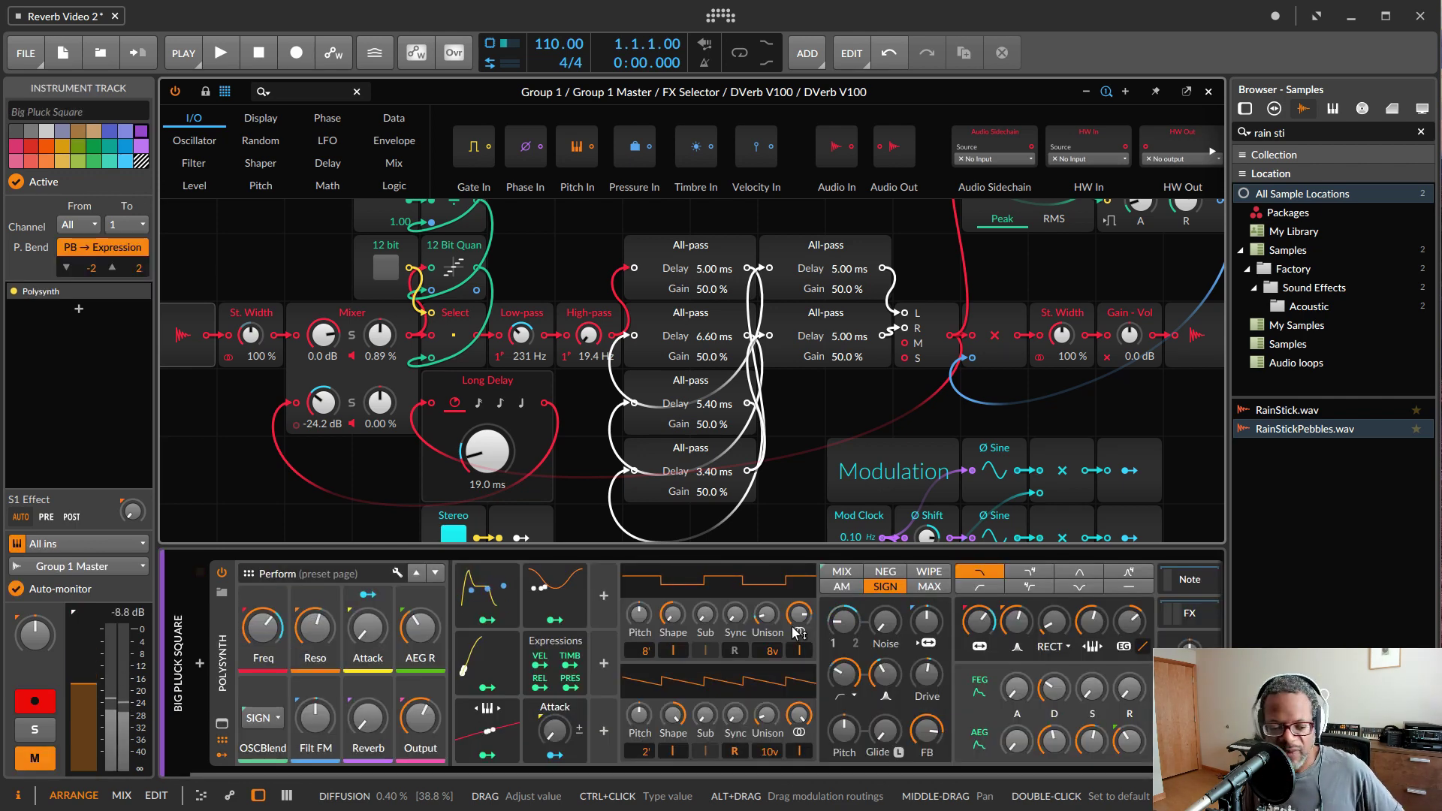
pyautogui.press('Up')
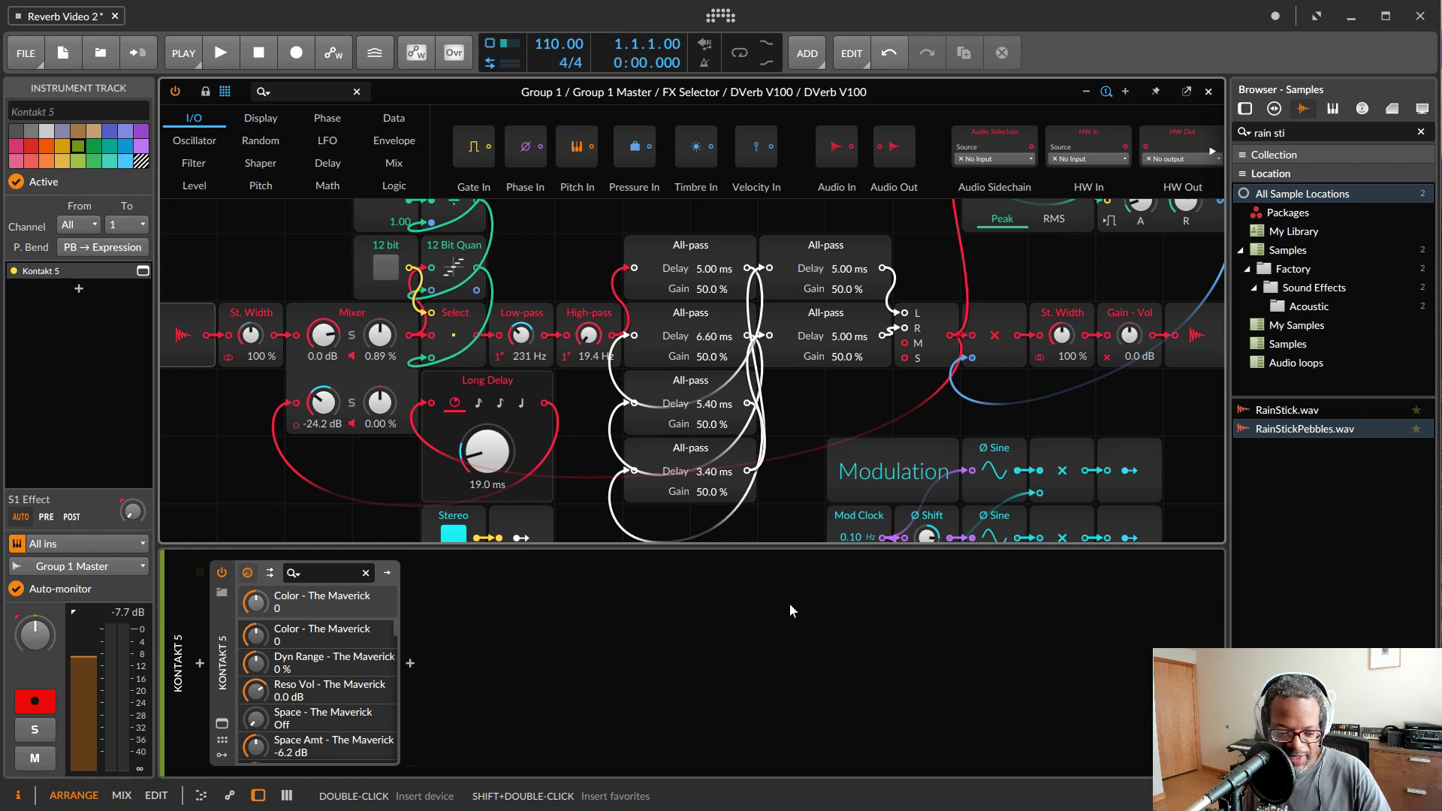
pyautogui.press('Up')
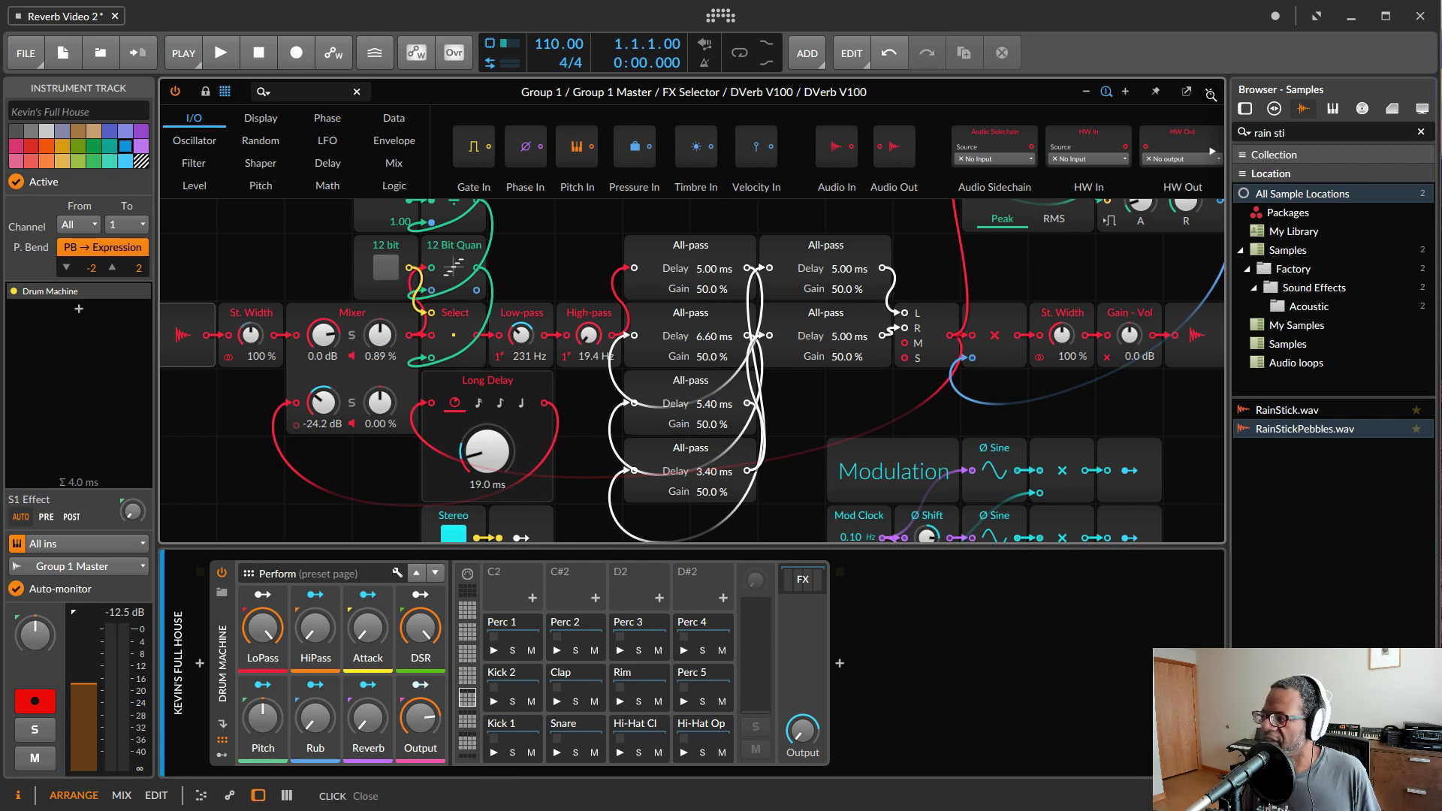
pyautogui.click(1208, 92)
pyautogui.click(237, 132)
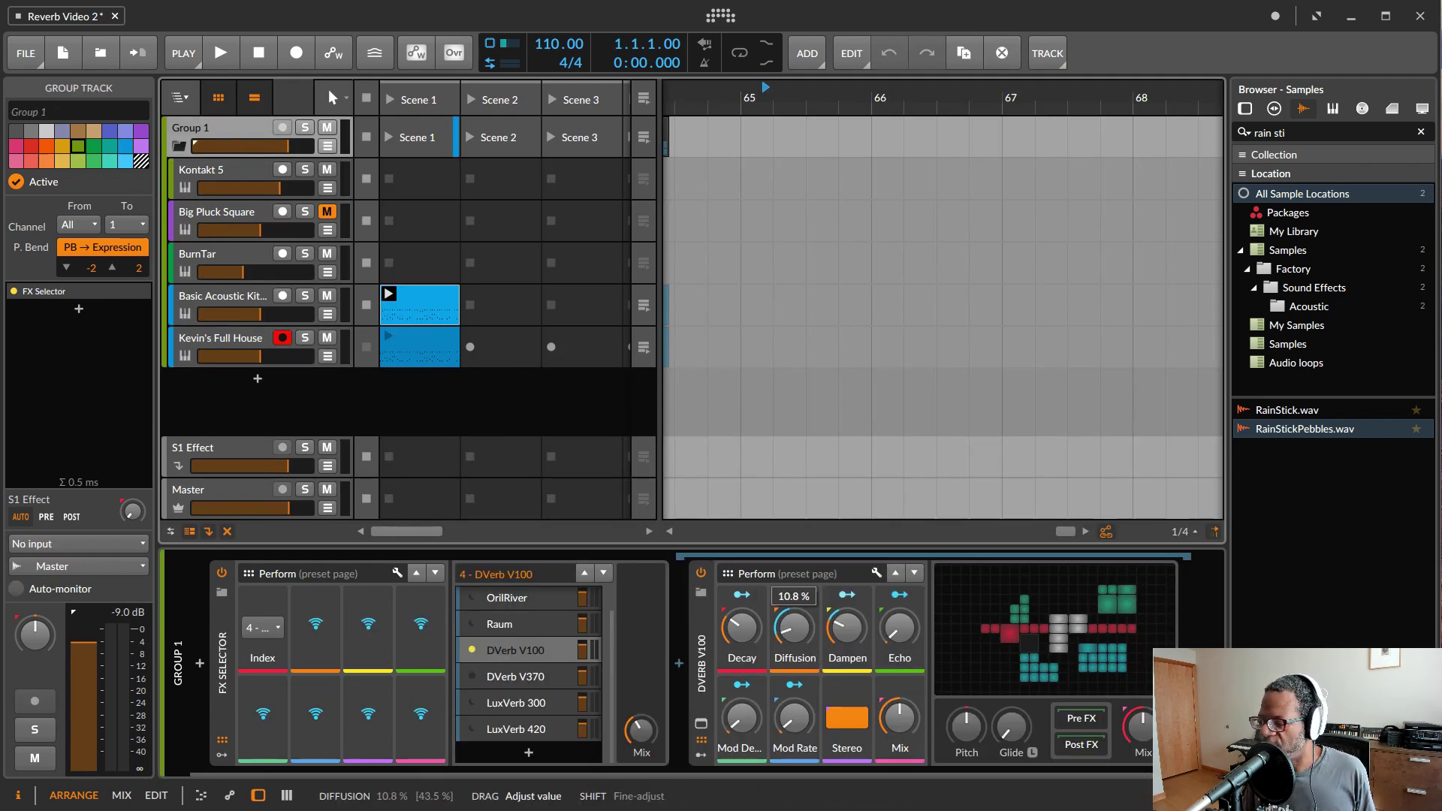
# Raise DVerb V100's Diffusion to just past midway and sweep Dampen between about 68 % and 1.45 %, ending on a low setting
pyautogui.moveTo(794, 631); pyautogui.dragTo(794, 623)
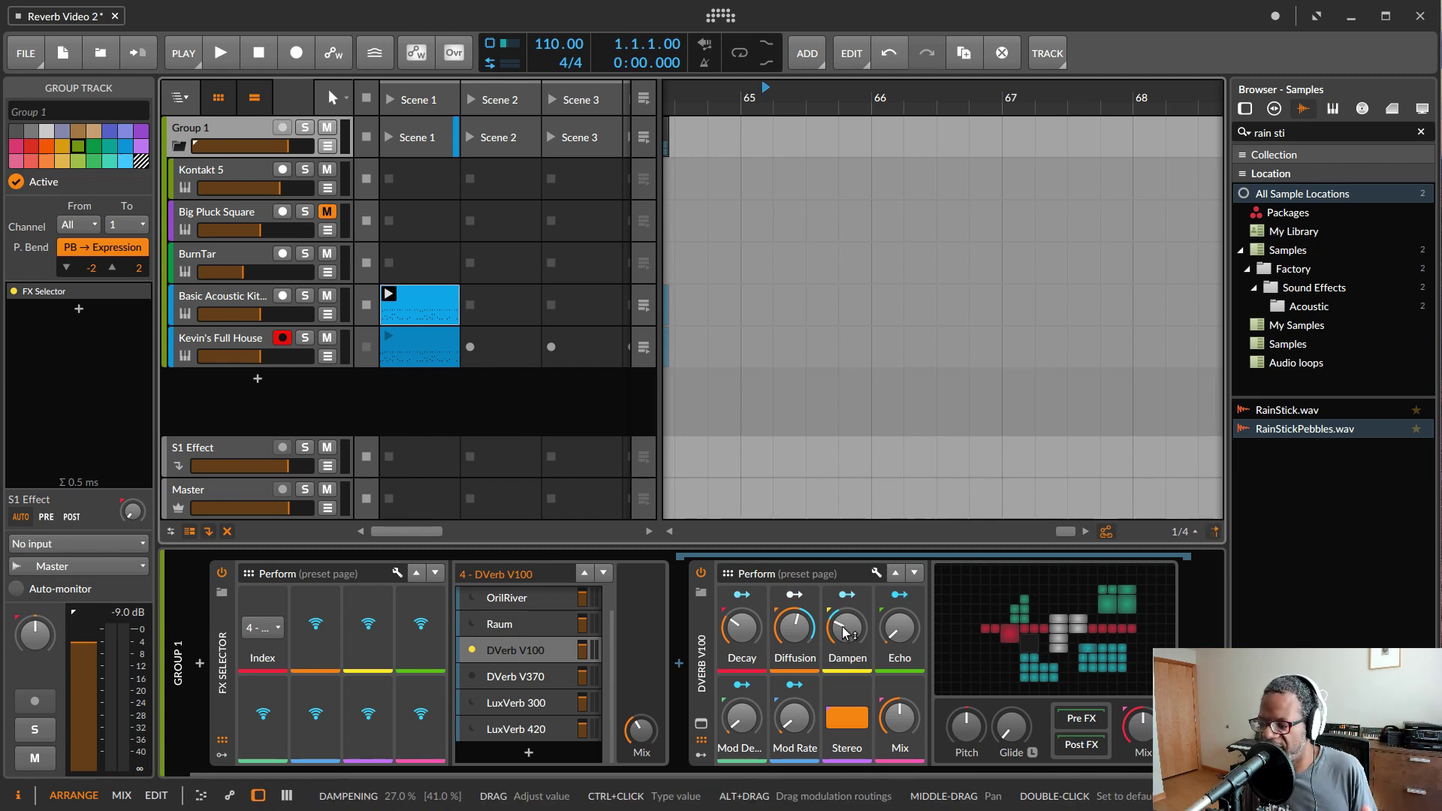
pyautogui.moveTo(846, 638); pyautogui.dragTo(844, 639)
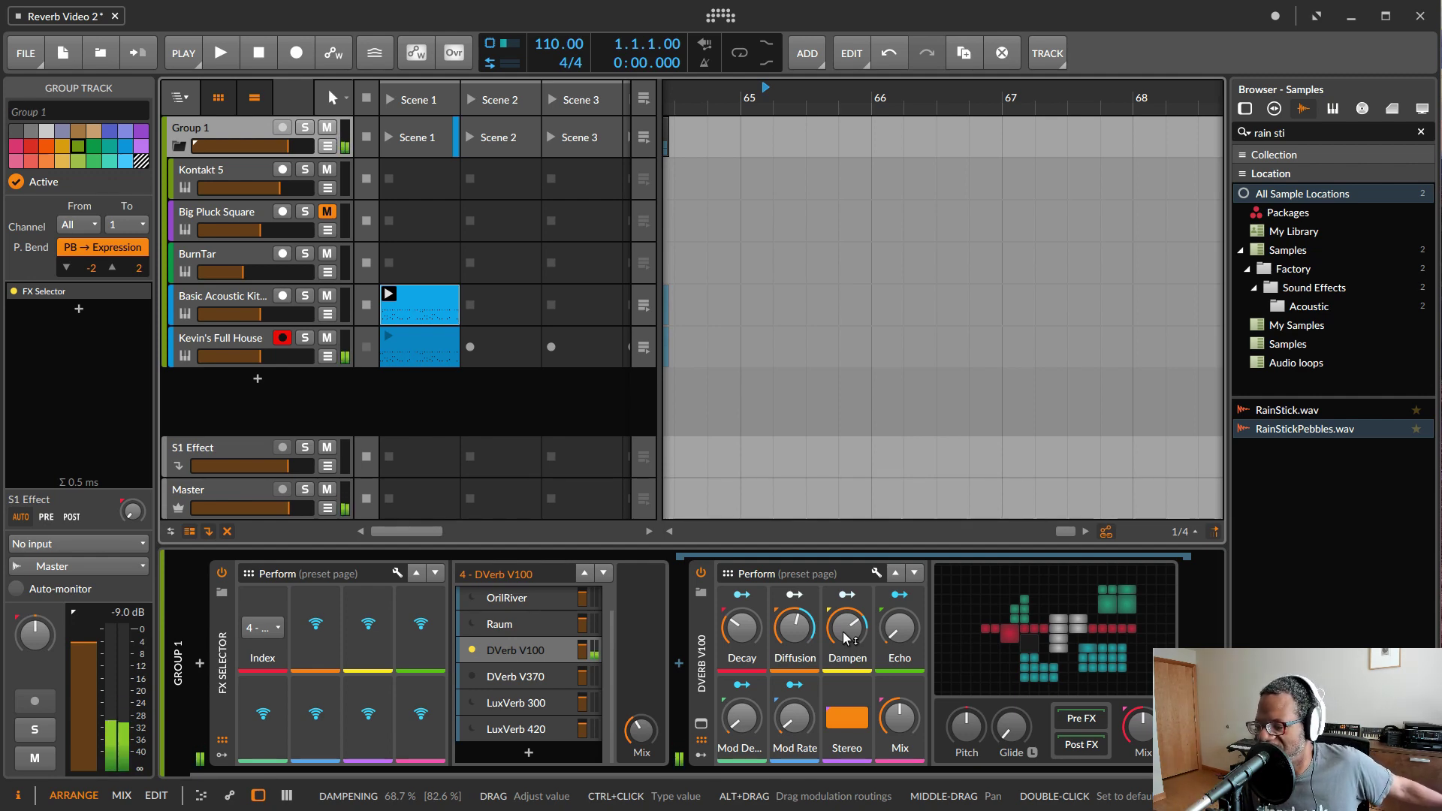
pyautogui.moveTo(846, 637); pyautogui.dragTo(846, 758)
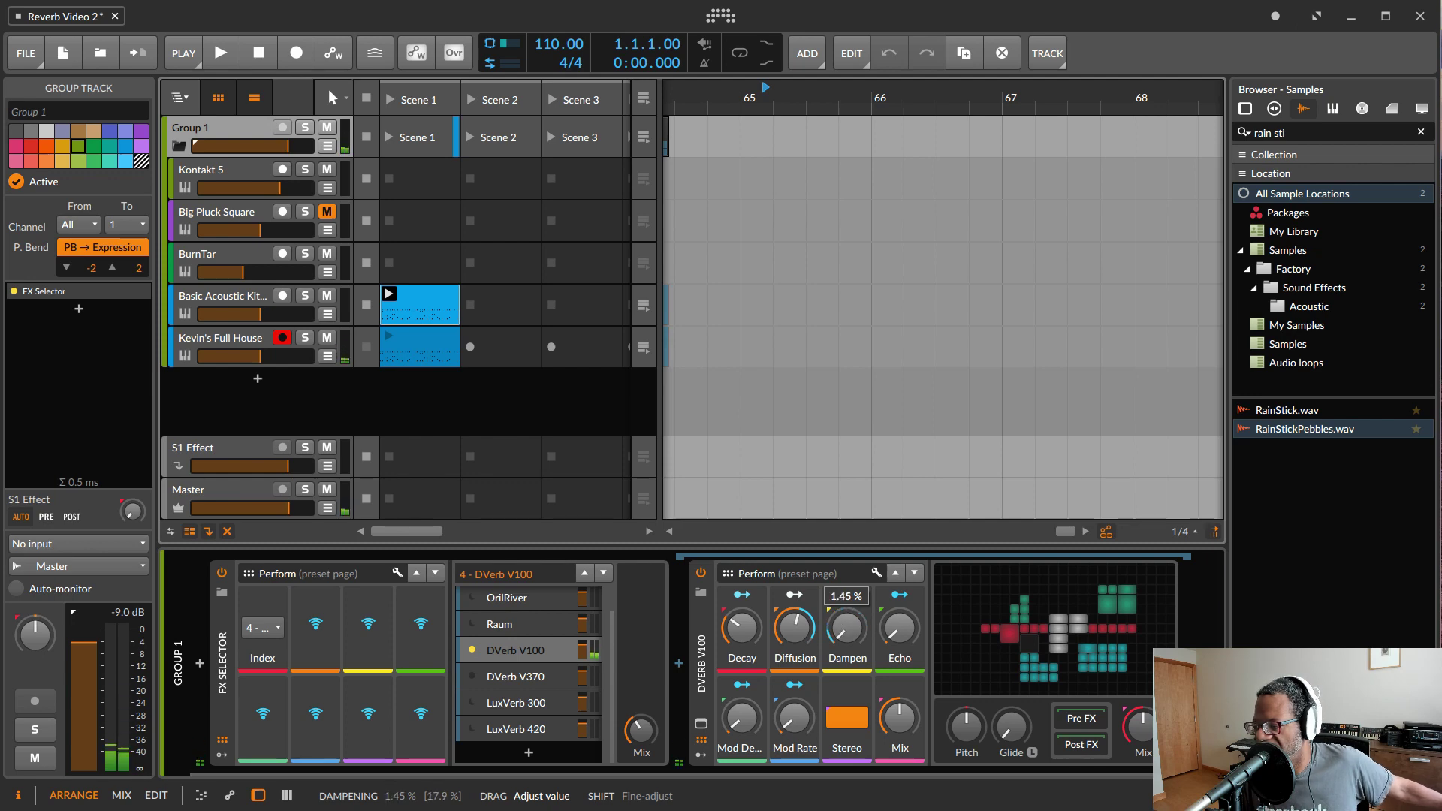
pyautogui.moveTo(846, 758); pyautogui.dragTo(846, 641)
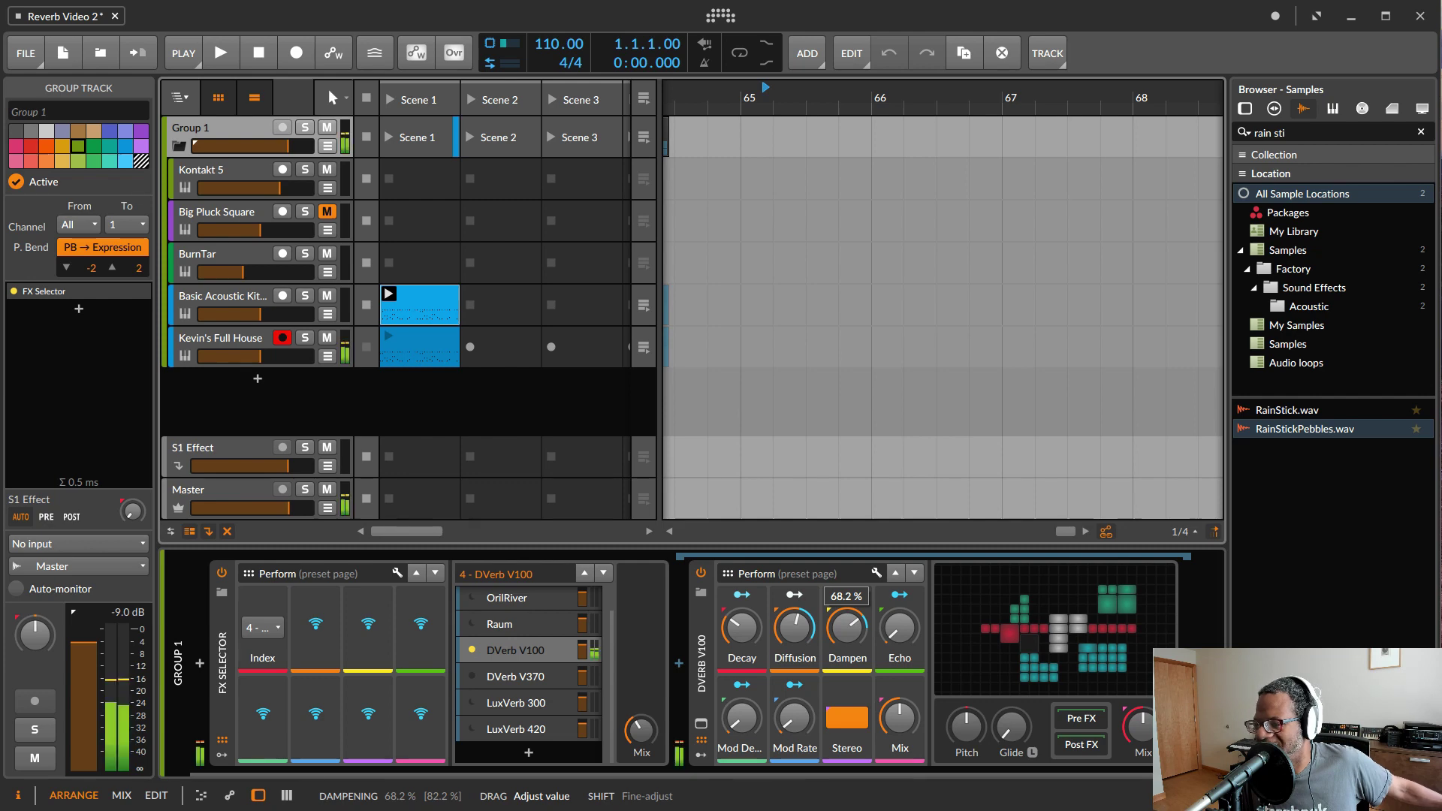
pyautogui.moveTo(846, 641); pyautogui.dragTo(846, 751)
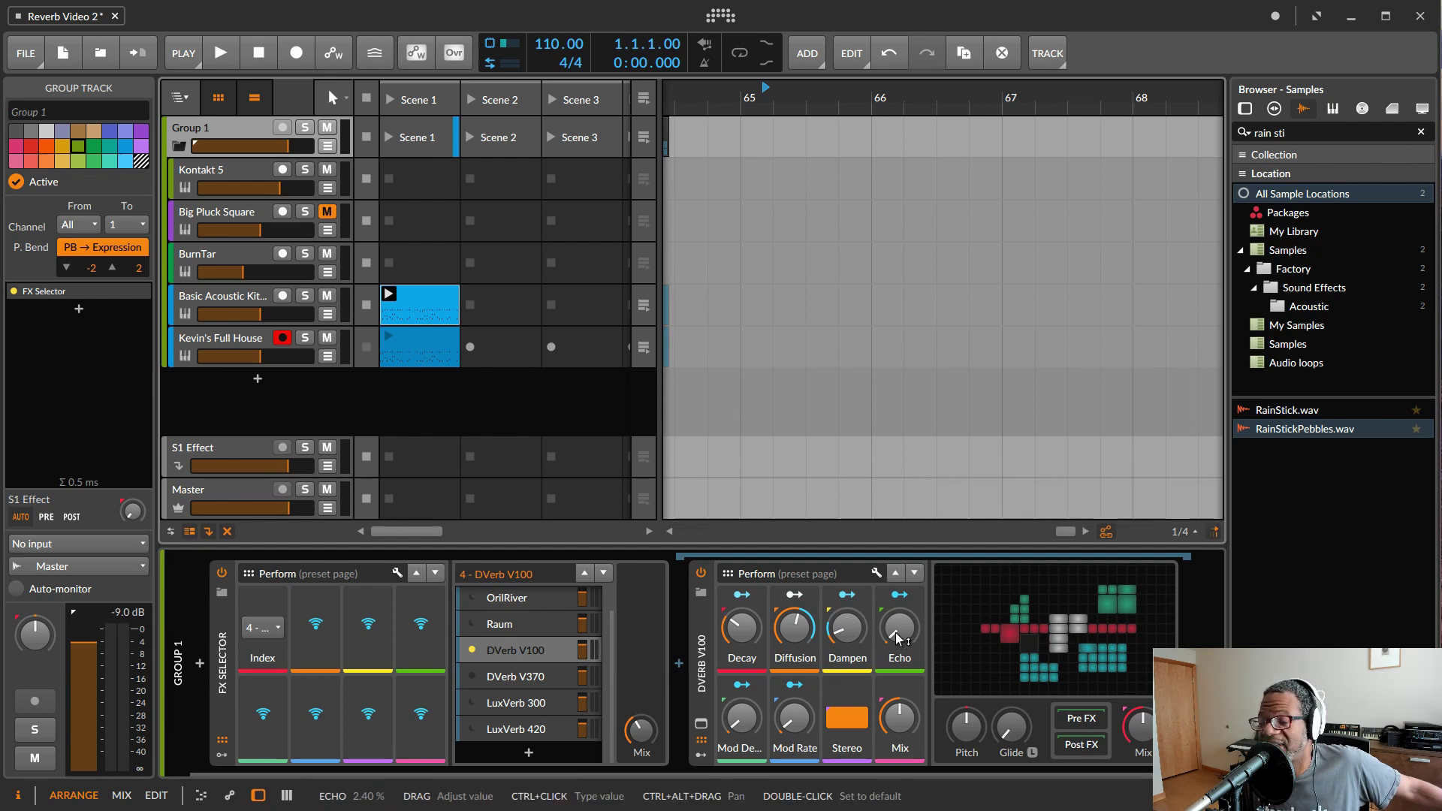
# Set DVerb V100's Echo to 55.2 % and its Decay to 5.20 %
pyautogui.moveTo(898, 639); pyautogui.dragTo(898, 597)
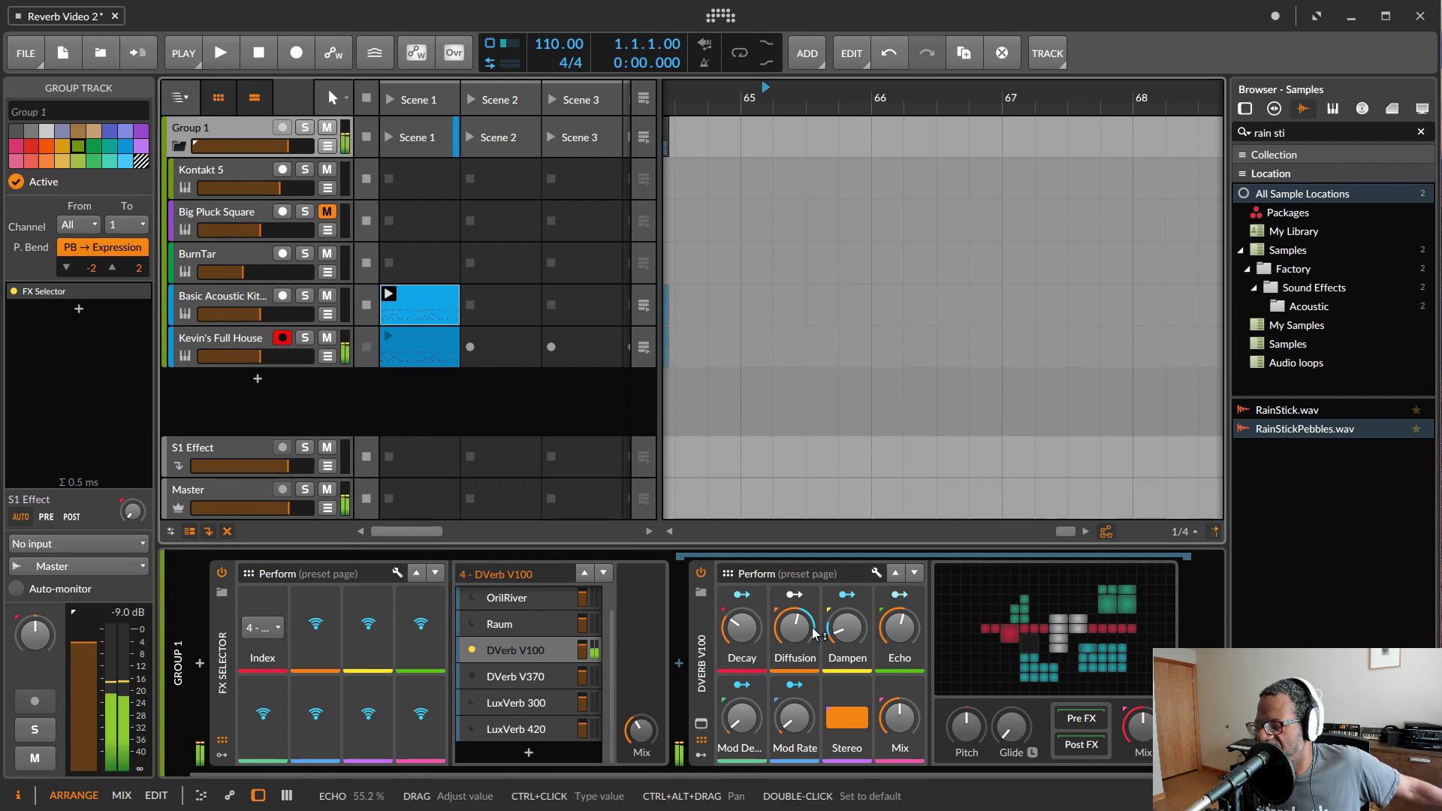
pyautogui.moveTo(741, 627)
pyautogui.moveTo(741, 627)
pyautogui.mouseDown()
pyautogui.moveTo(741, 648)
pyautogui.moveTo(738, 629)
pyautogui.mouseUp()
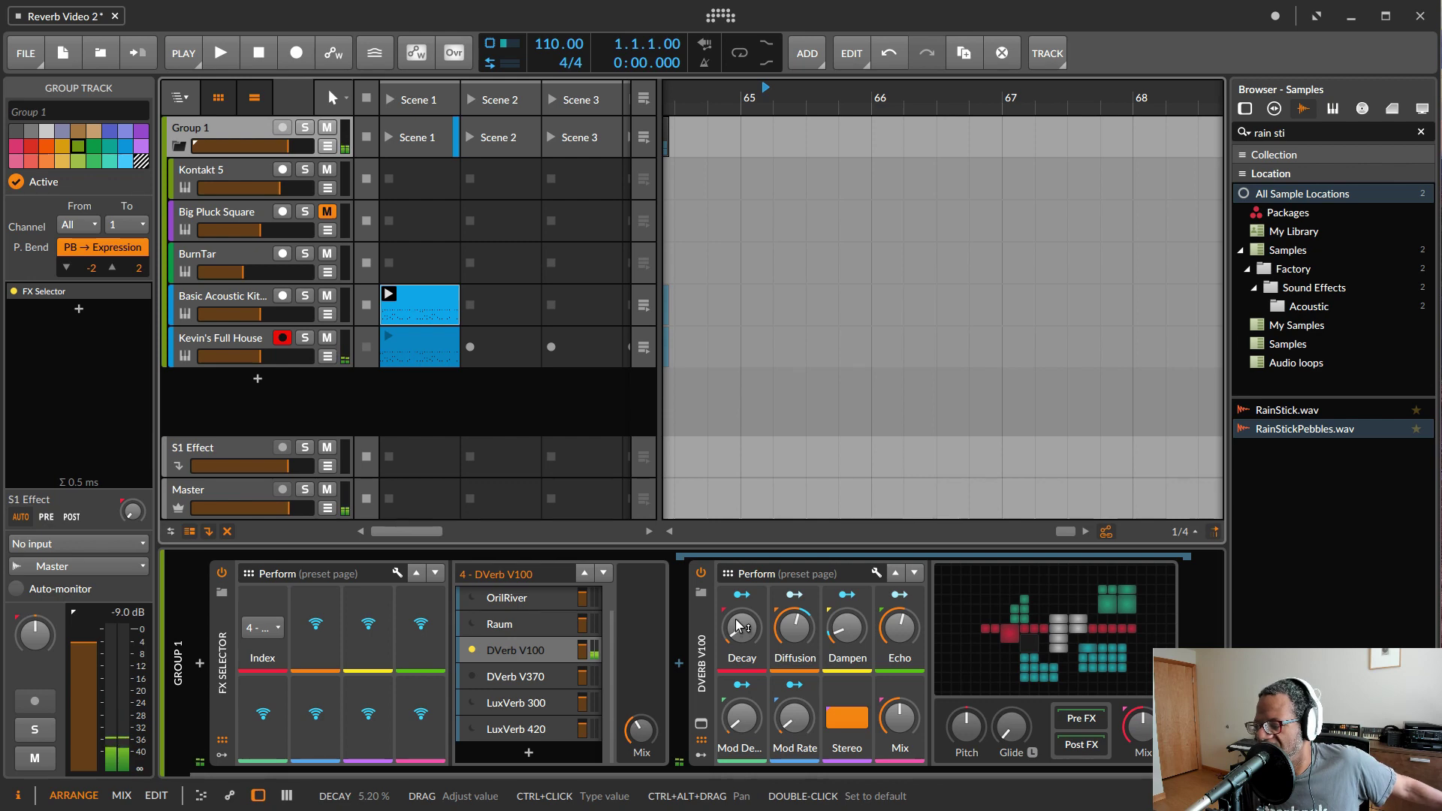
# Raise DVerb V100's Echo to 78.8 %, then lower it to its minimum
pyautogui.moveTo(899, 627)
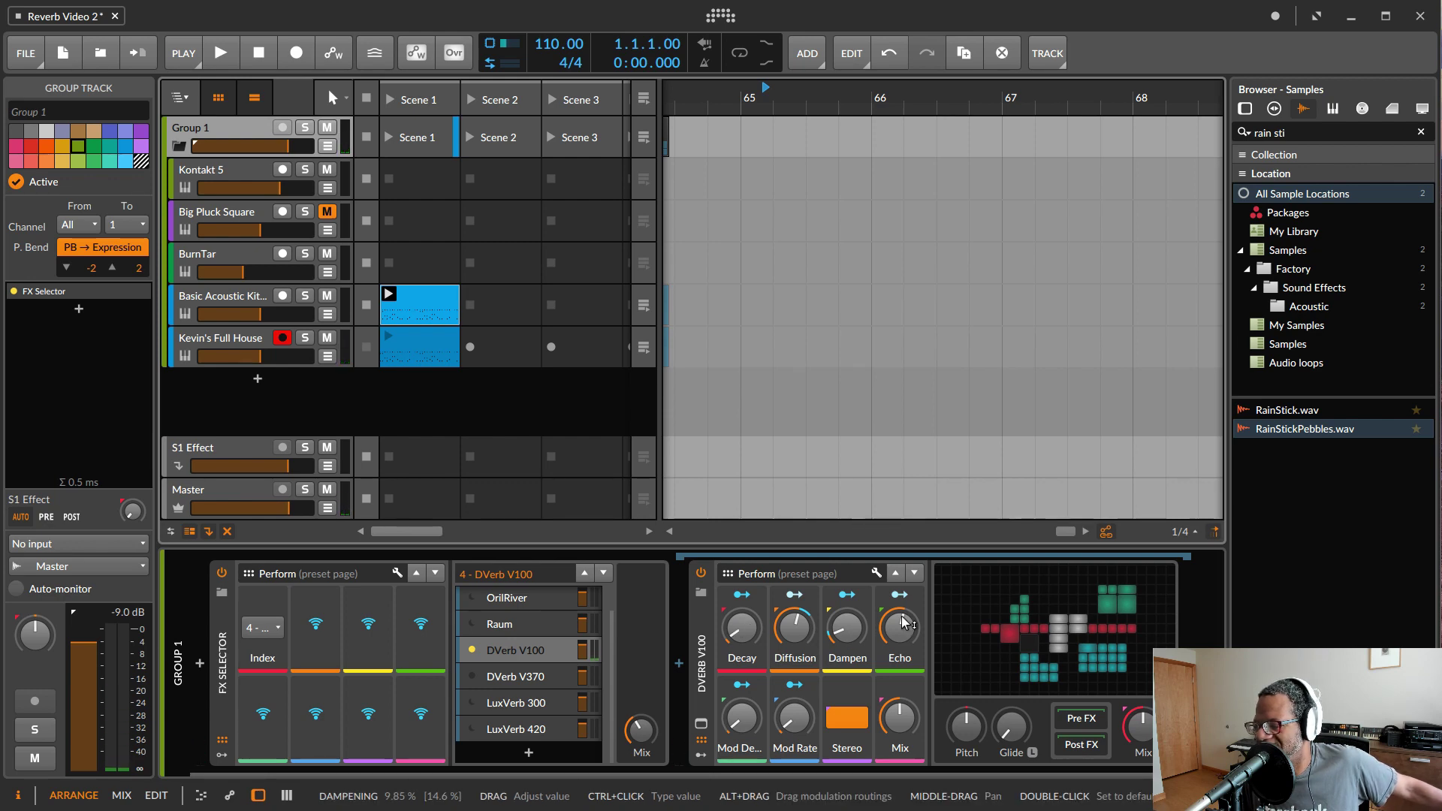
pyautogui.moveTo(908, 640); pyautogui.dragTo(907, 612)
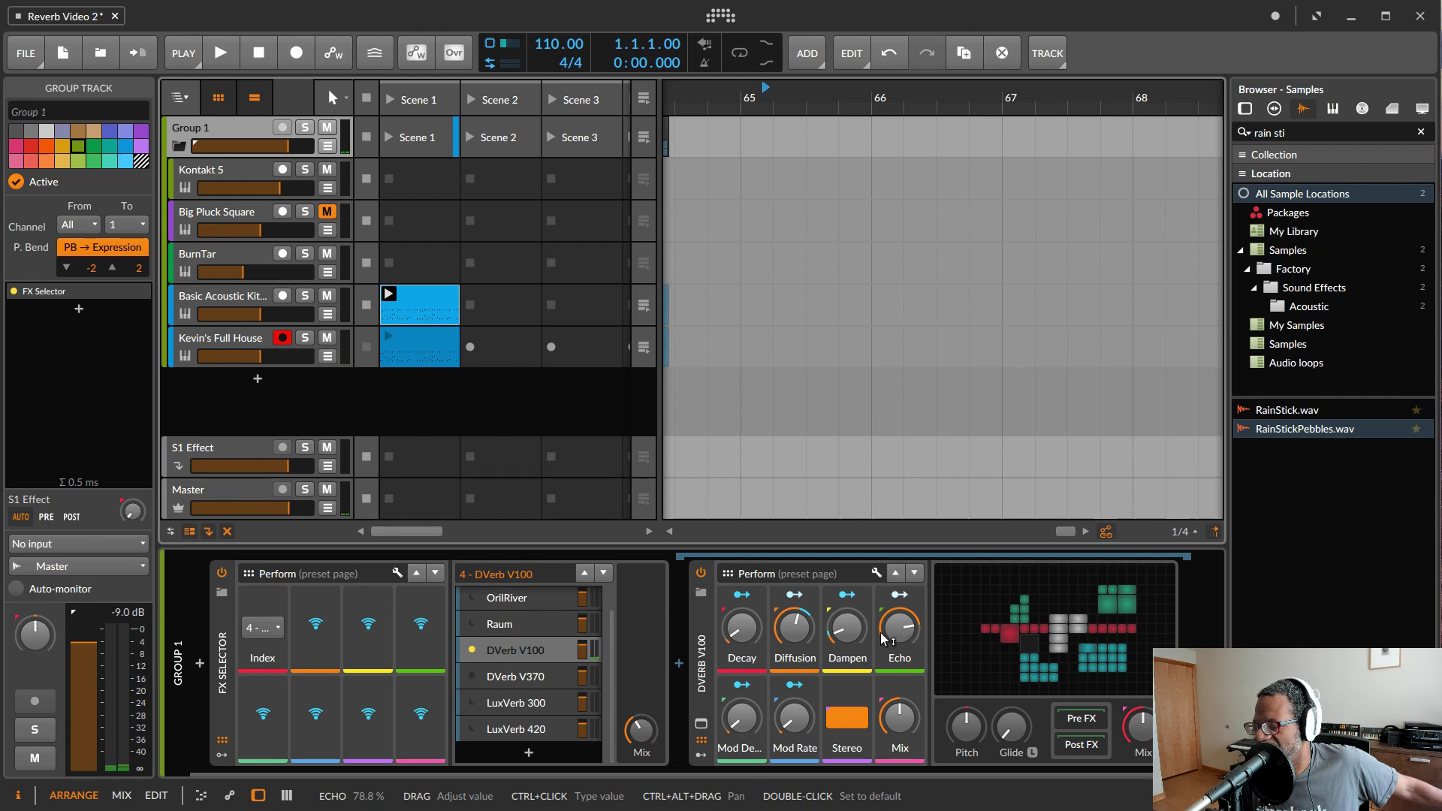
pyautogui.hotkey('ctrl', 'z')
pyautogui.hotkey('ctrl', 'shift', 'z')
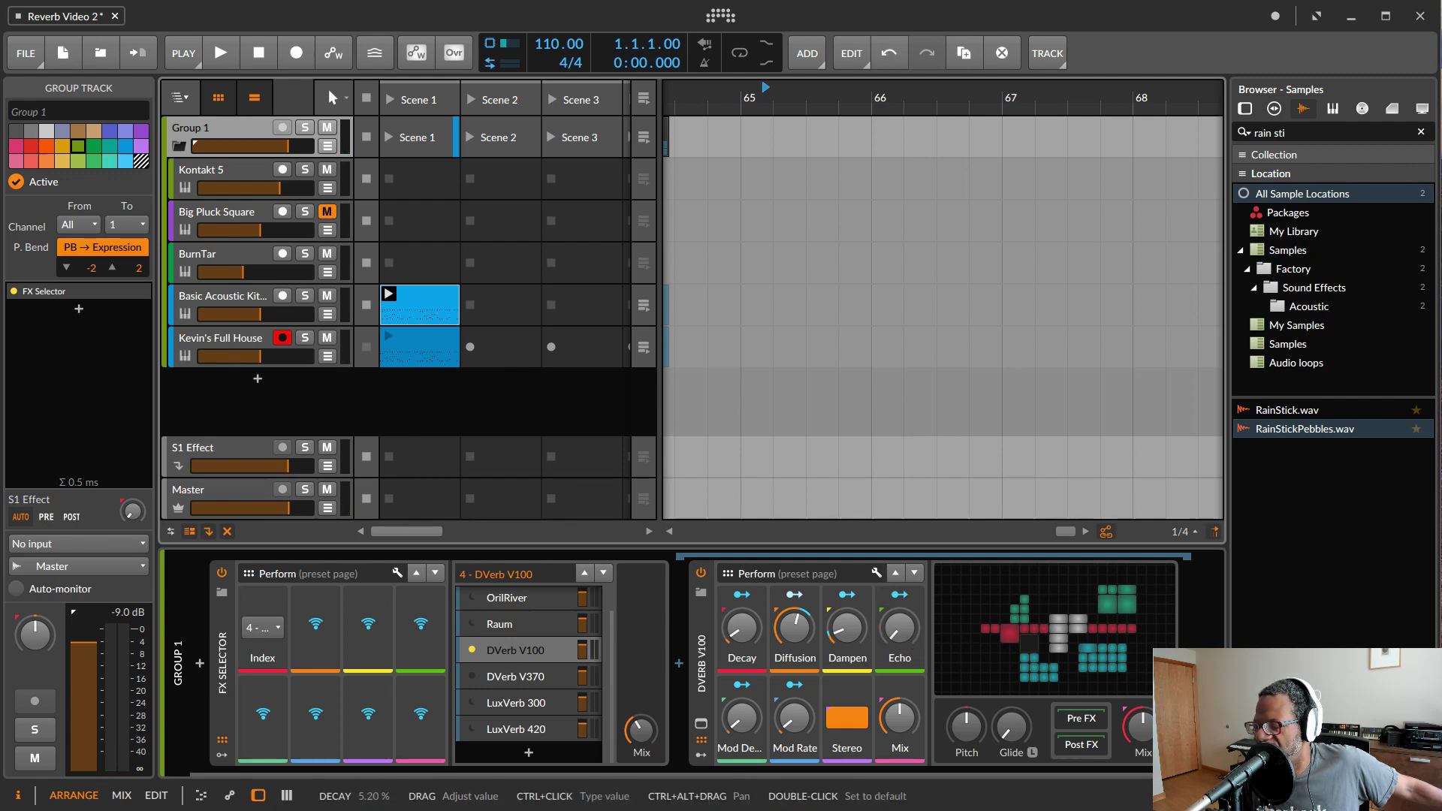
pyautogui.hotkey('ctrl', 'z')
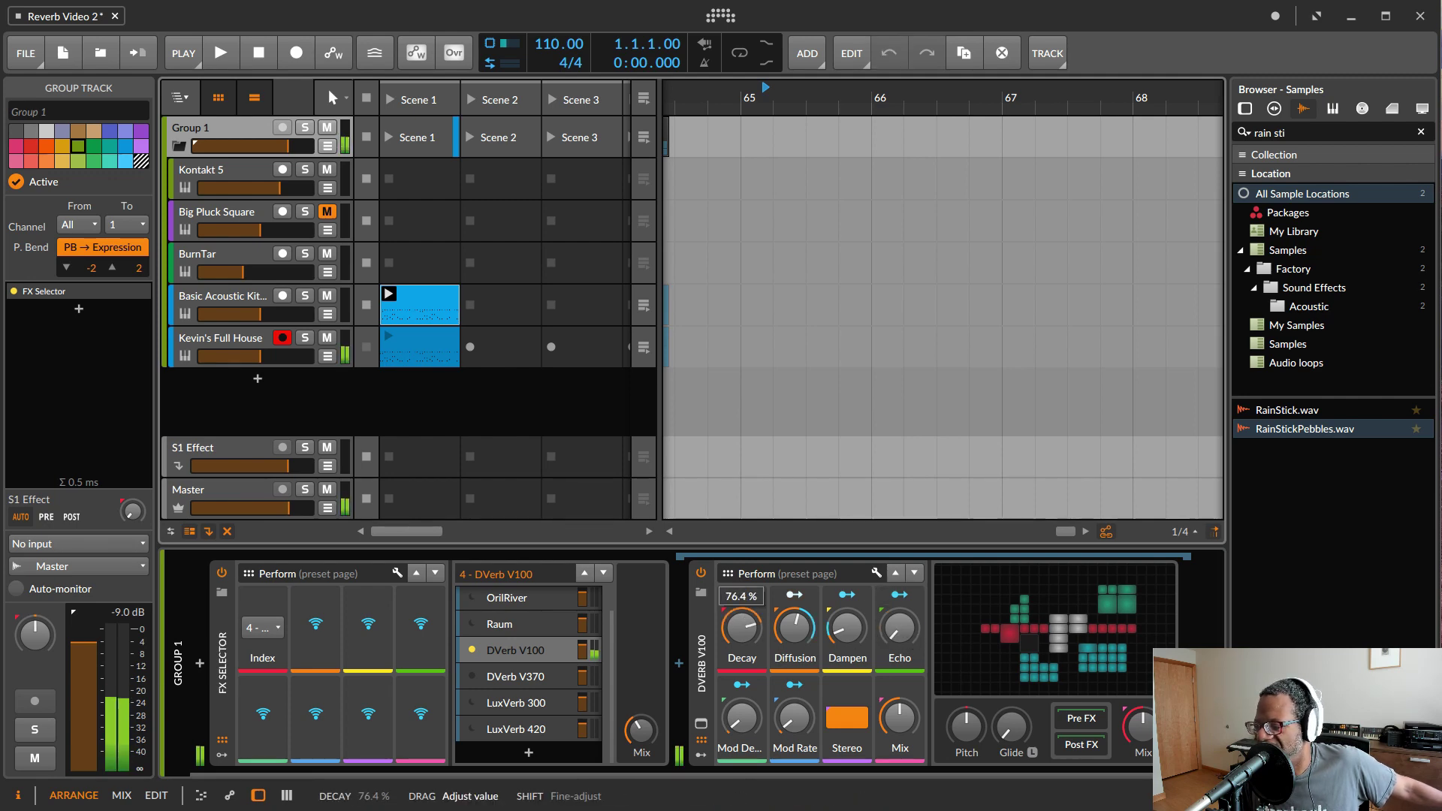
# Raise DVerb V100's Decay to 76.4 %, set Diffusion to 66.8 %, and bring Decay down to 48.8 %
pyautogui.moveTo(741, 626); pyautogui.dragTo(803, 636)
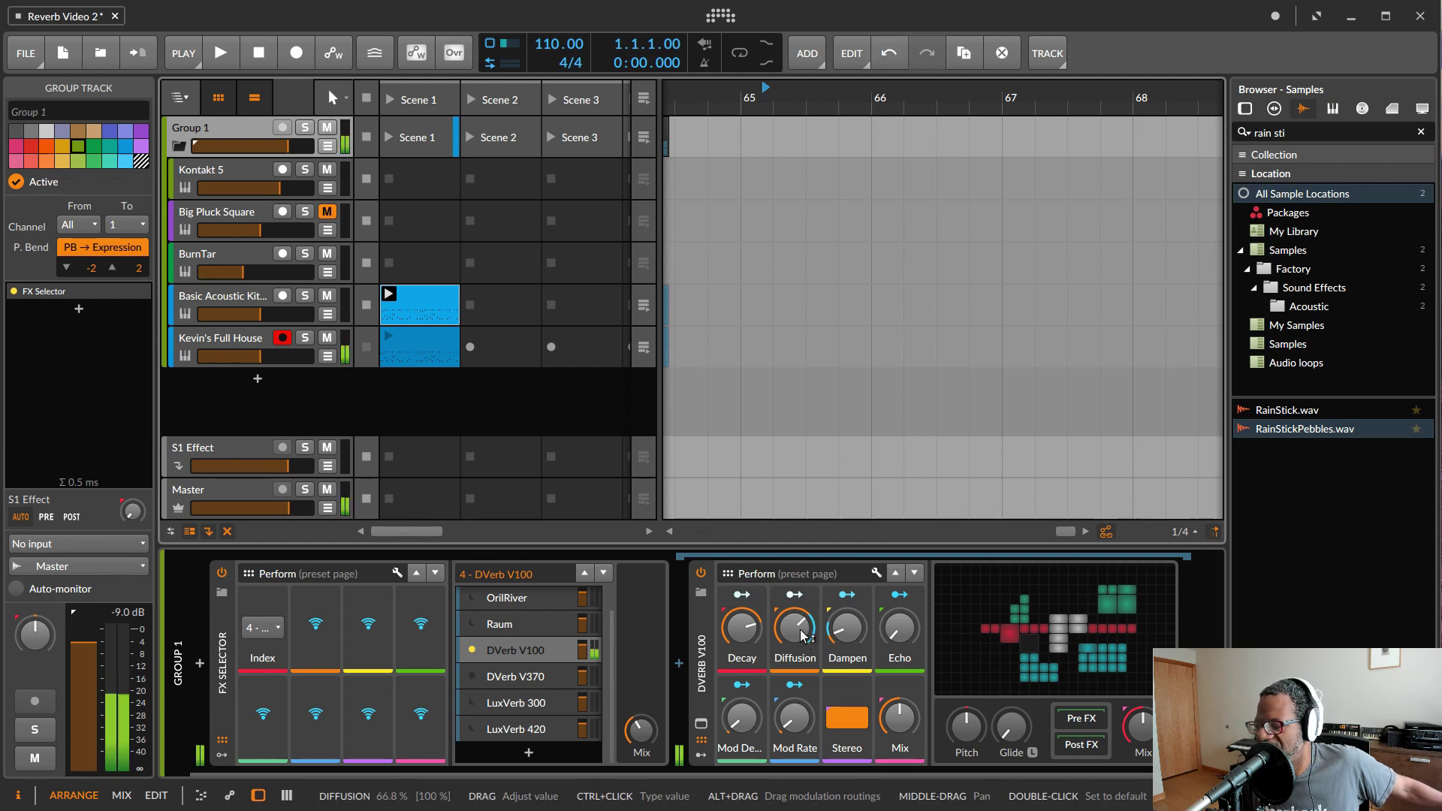
pyautogui.hotkey('ctrl', 'z')
pyautogui.hotkey('ctrl', 'z')
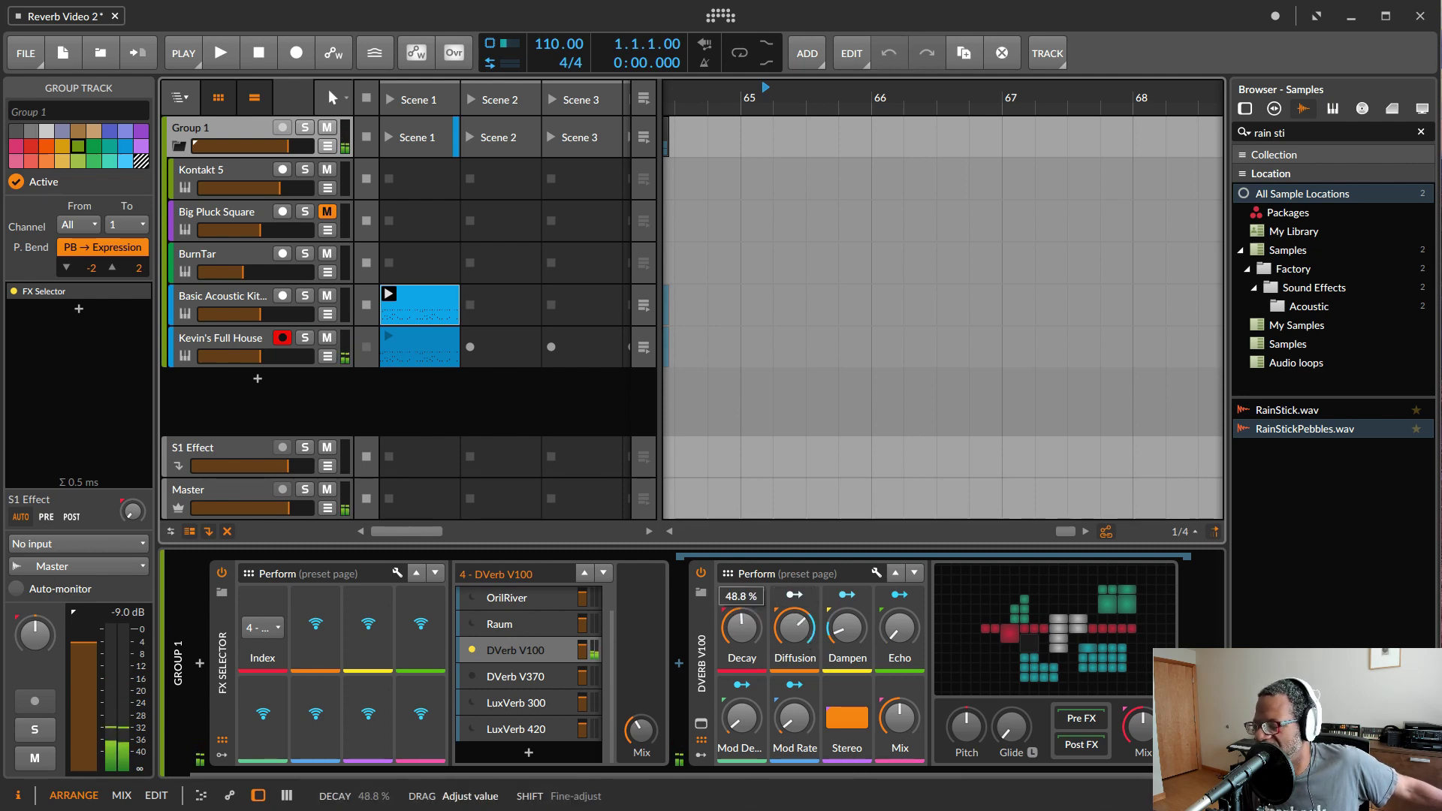
pyautogui.moveTo(741, 627); pyautogui.dragTo(736, 627)
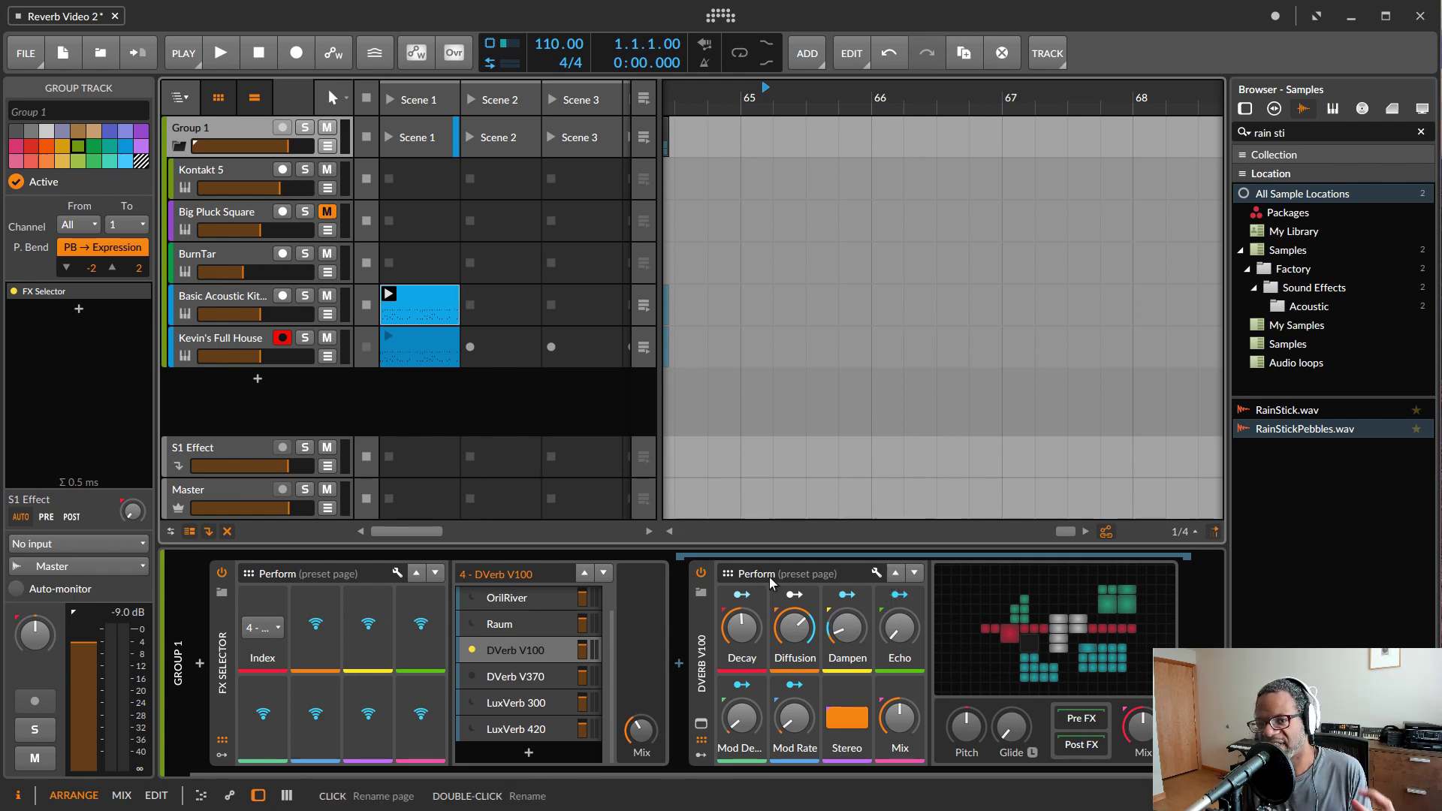
# Enable 12bit among DVerb V100's Advanced controls, set Decay to 29.6 % among the Perform controls, and show the Advanced controls again
pyautogui.click(914, 576)
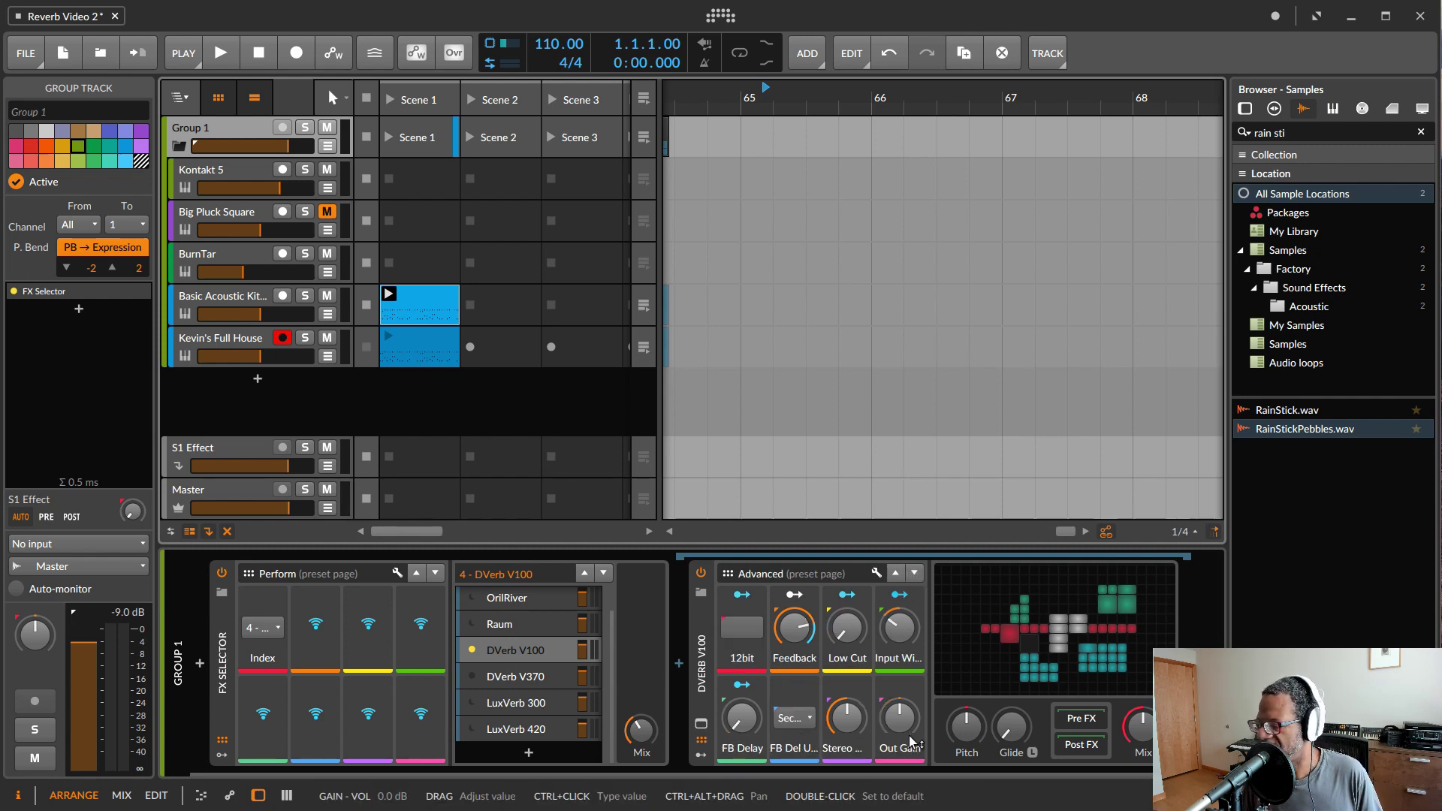
pyautogui.click(741, 638)
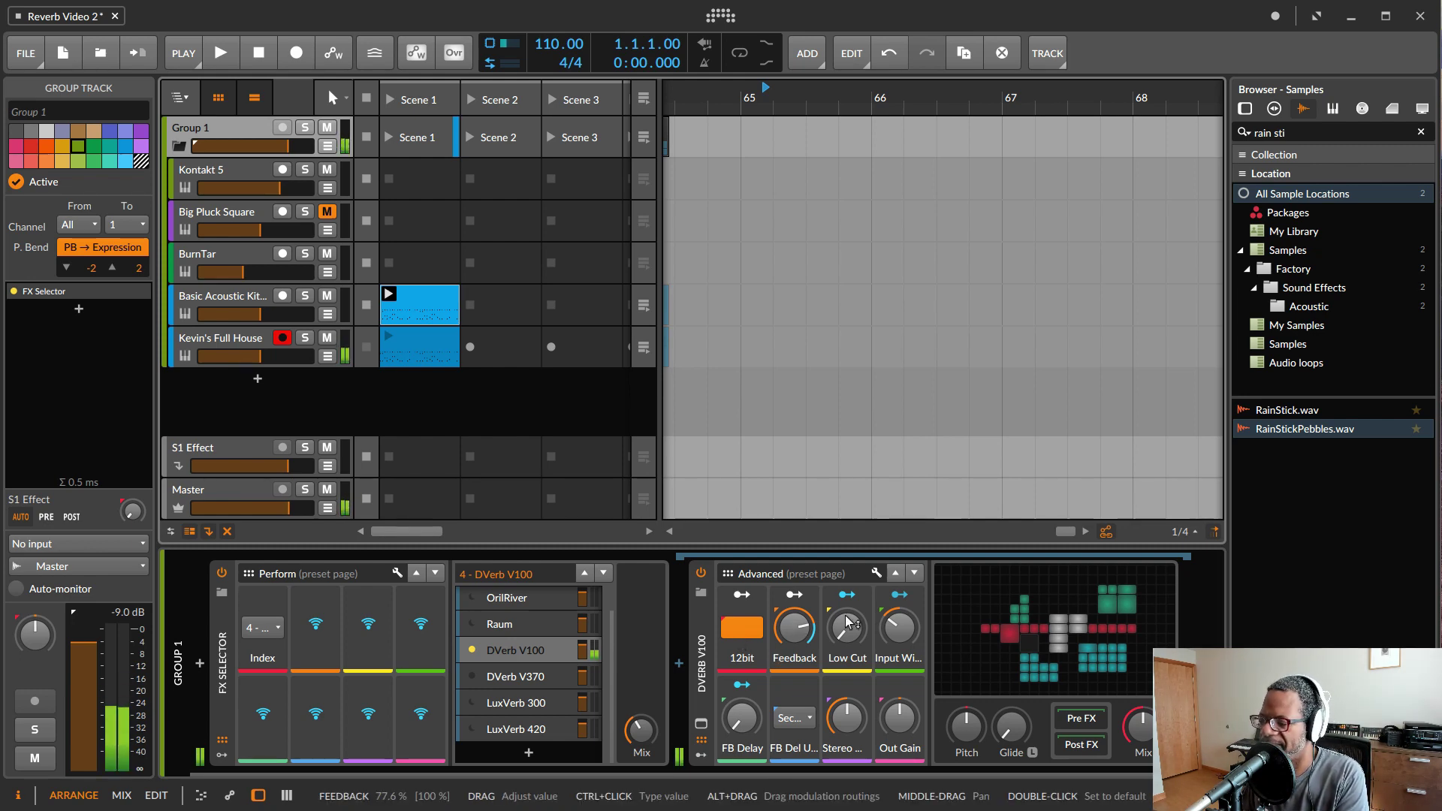
pyautogui.click(895, 573)
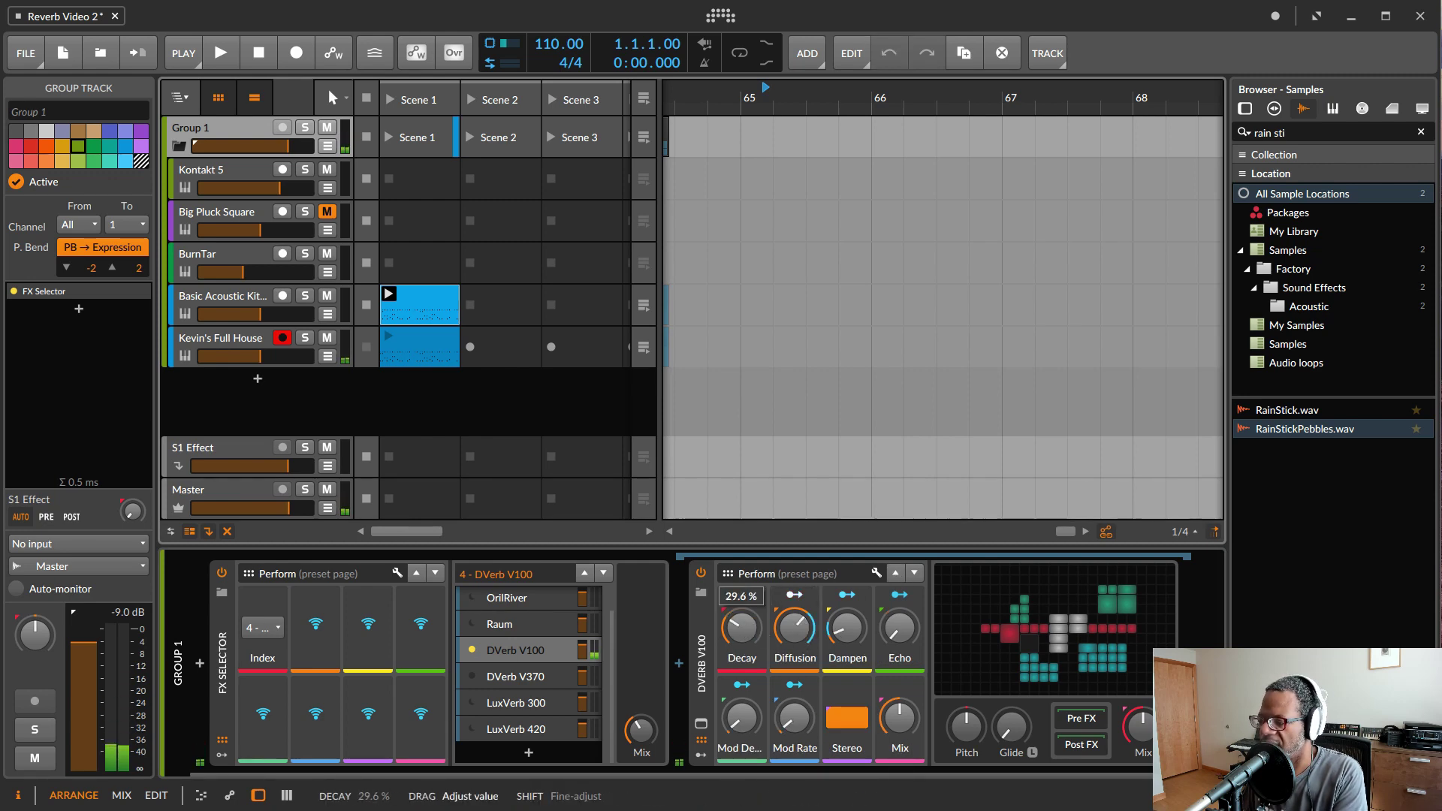
pyautogui.click(914, 575)
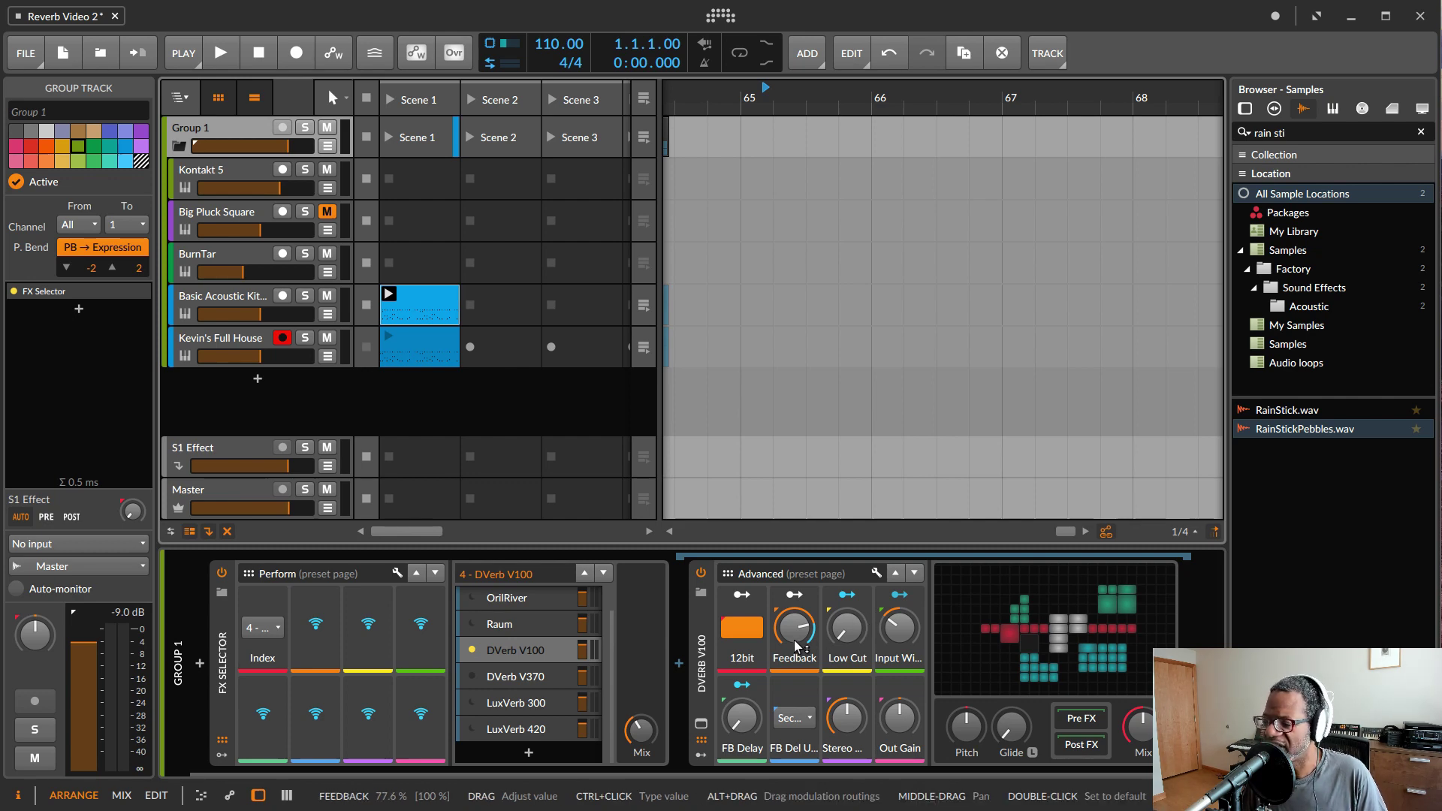
# Replace the DVerb V100 preset with Dverb V200 in the FX Selector's fourth layer
pyautogui.click(706, 593)
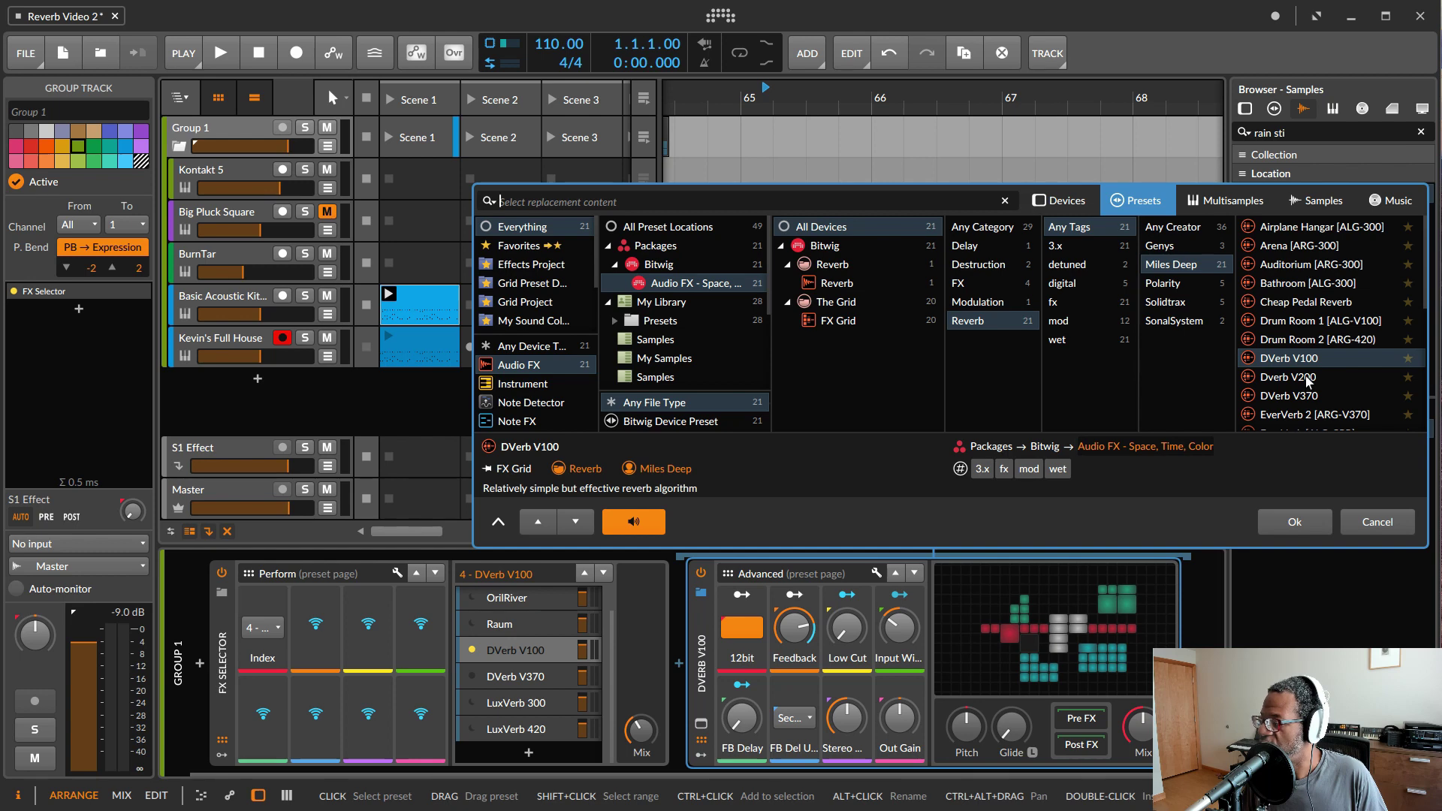
pyautogui.click(1294, 379)
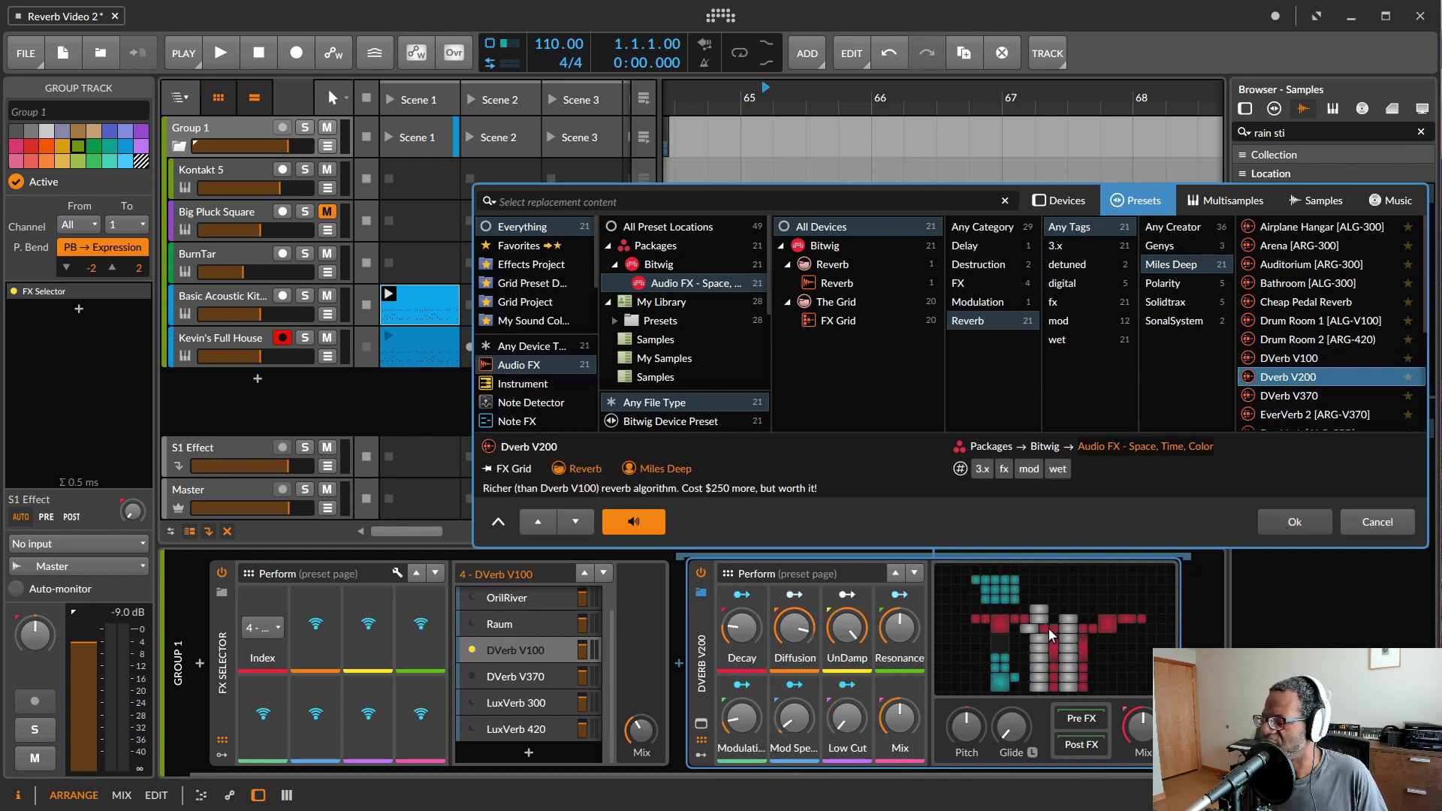
pyautogui.press('Return')
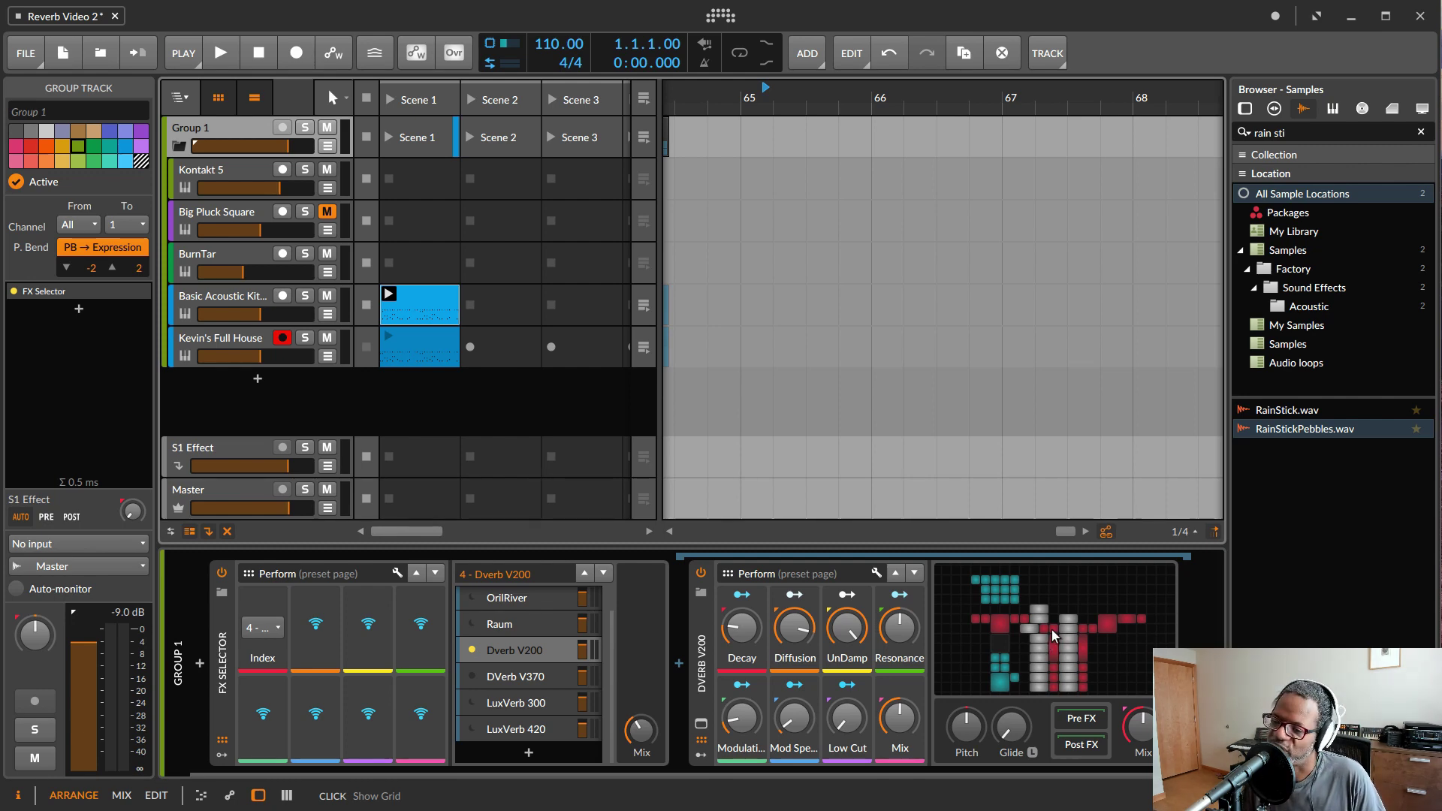
# Open the Dverb V200 grid patch, lower UnDamp to 30.8 % and raise it back to maximum
pyautogui.click(1054, 636)
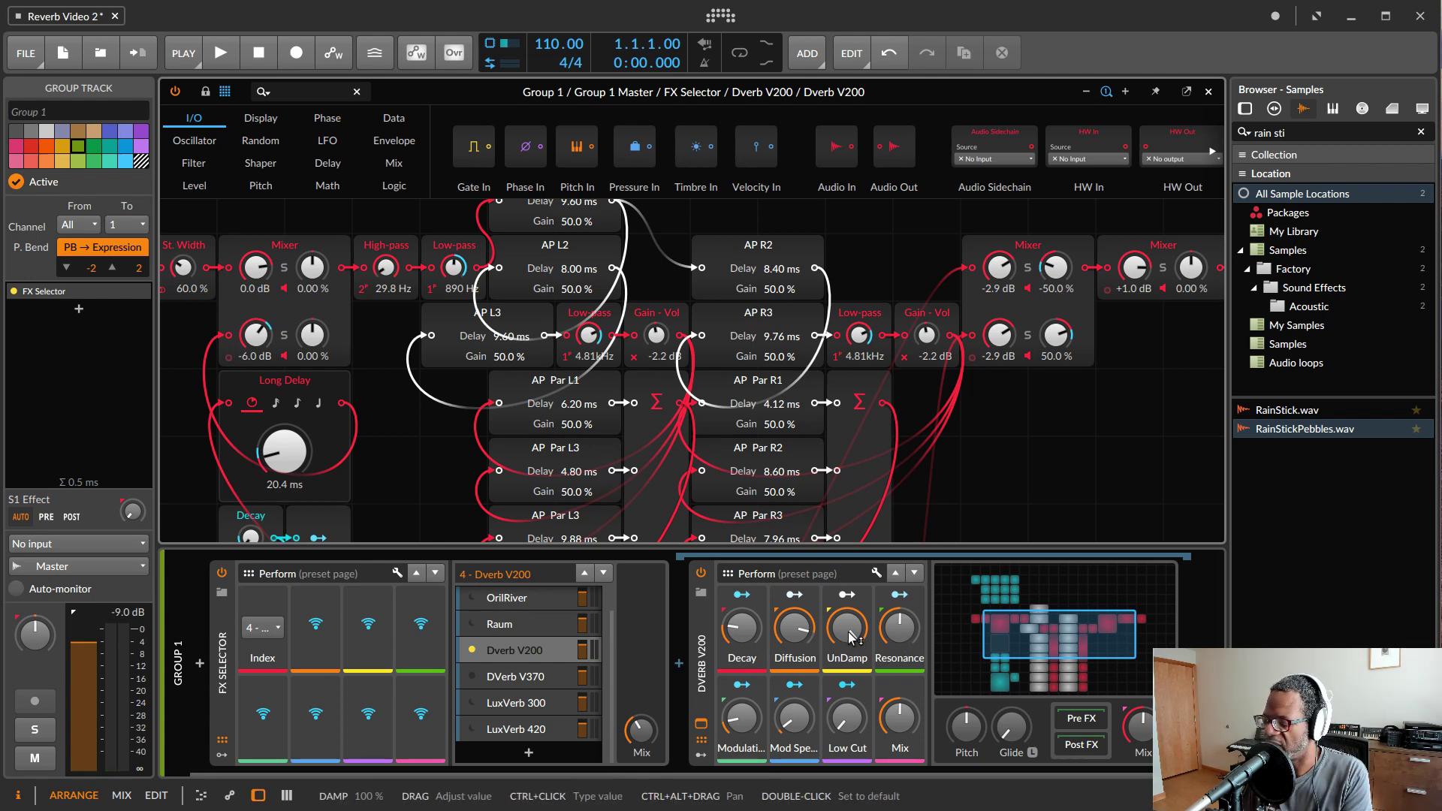
pyautogui.moveTo(852, 637); pyautogui.dragTo(852, 688)
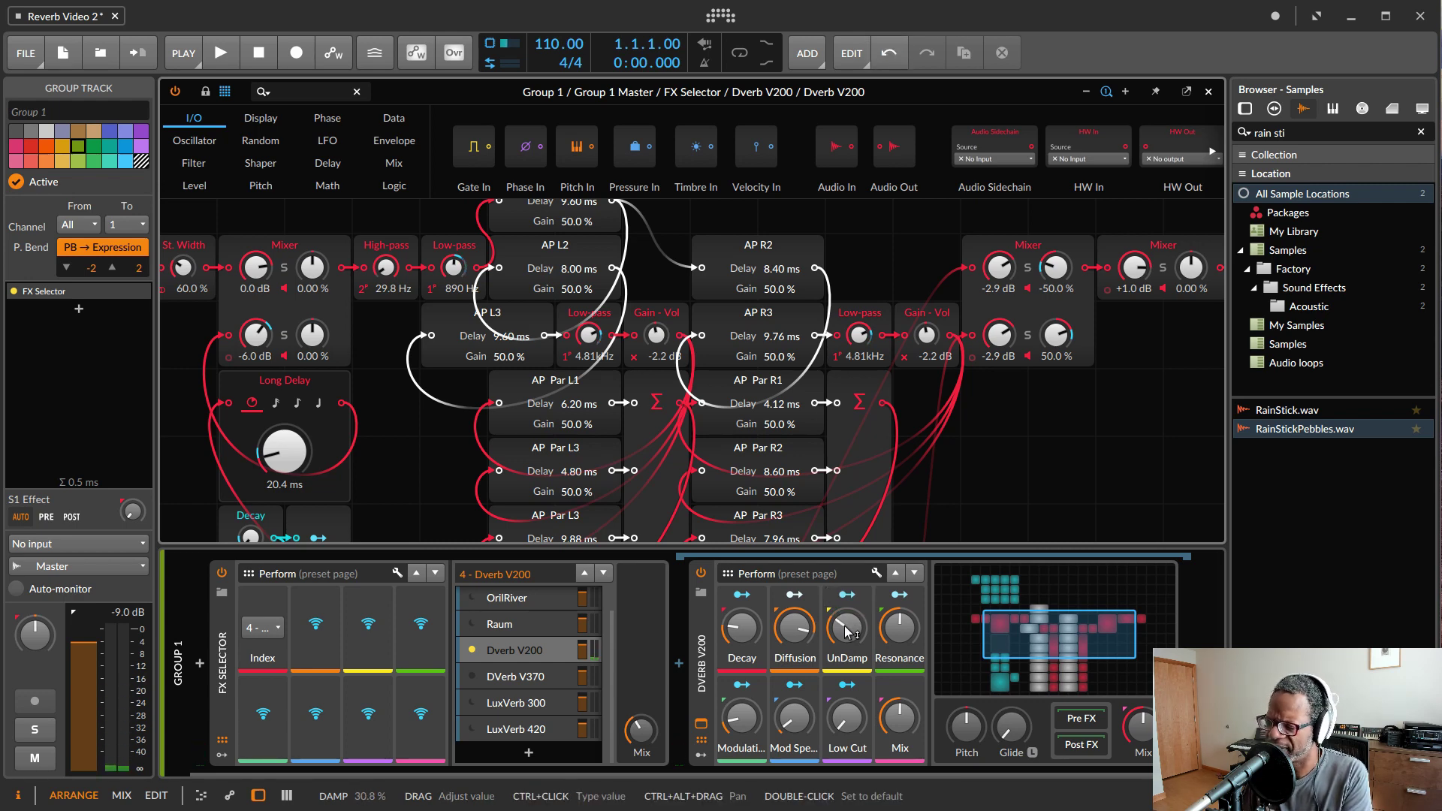
pyautogui.moveTo(847, 632); pyautogui.dragTo(848, 609)
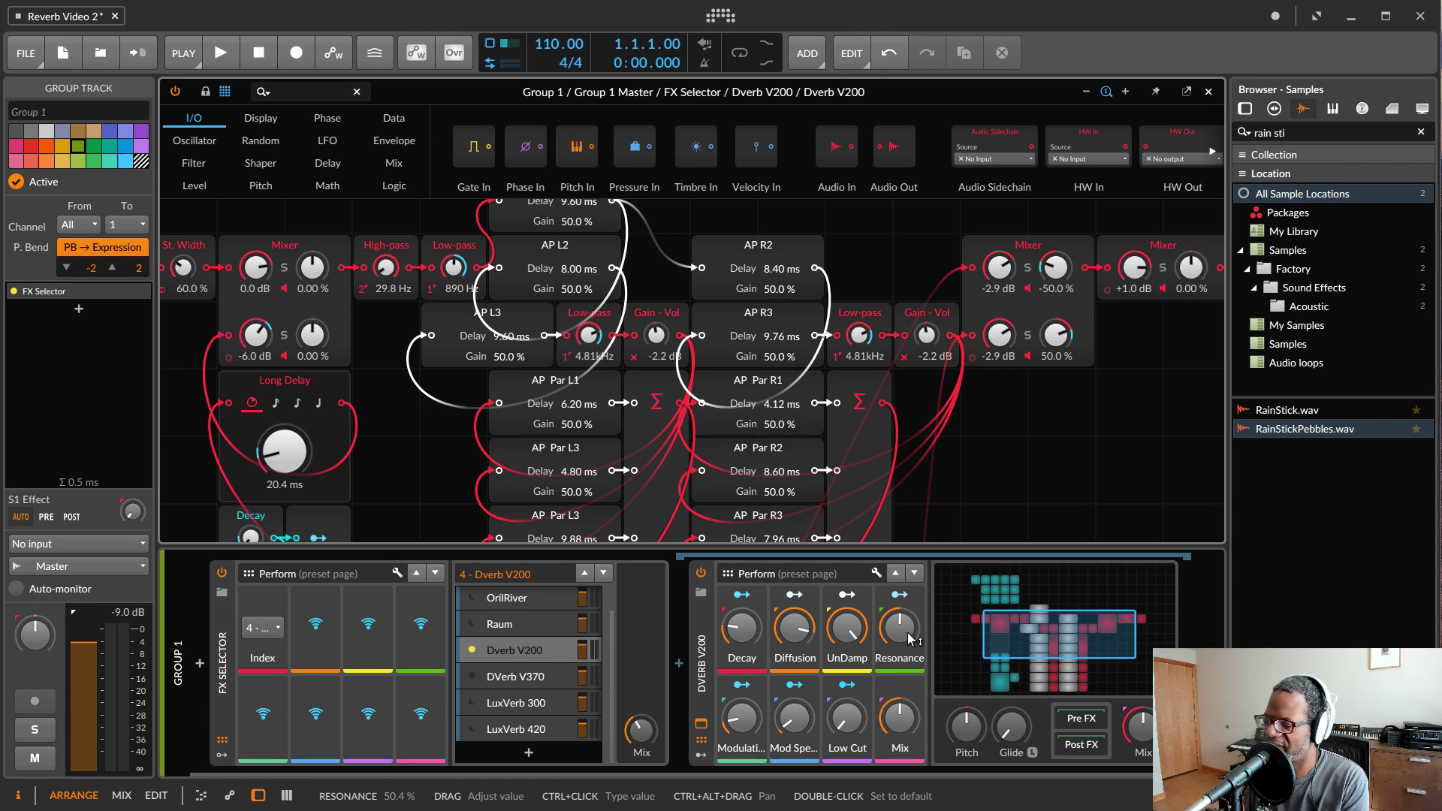
# Sweep Dverb V200's Resonance up to maximum, lower Modulation to 0.00 %, and adjust Decay
pyautogui.moveTo(912, 639); pyautogui.dragTo(911, 570)
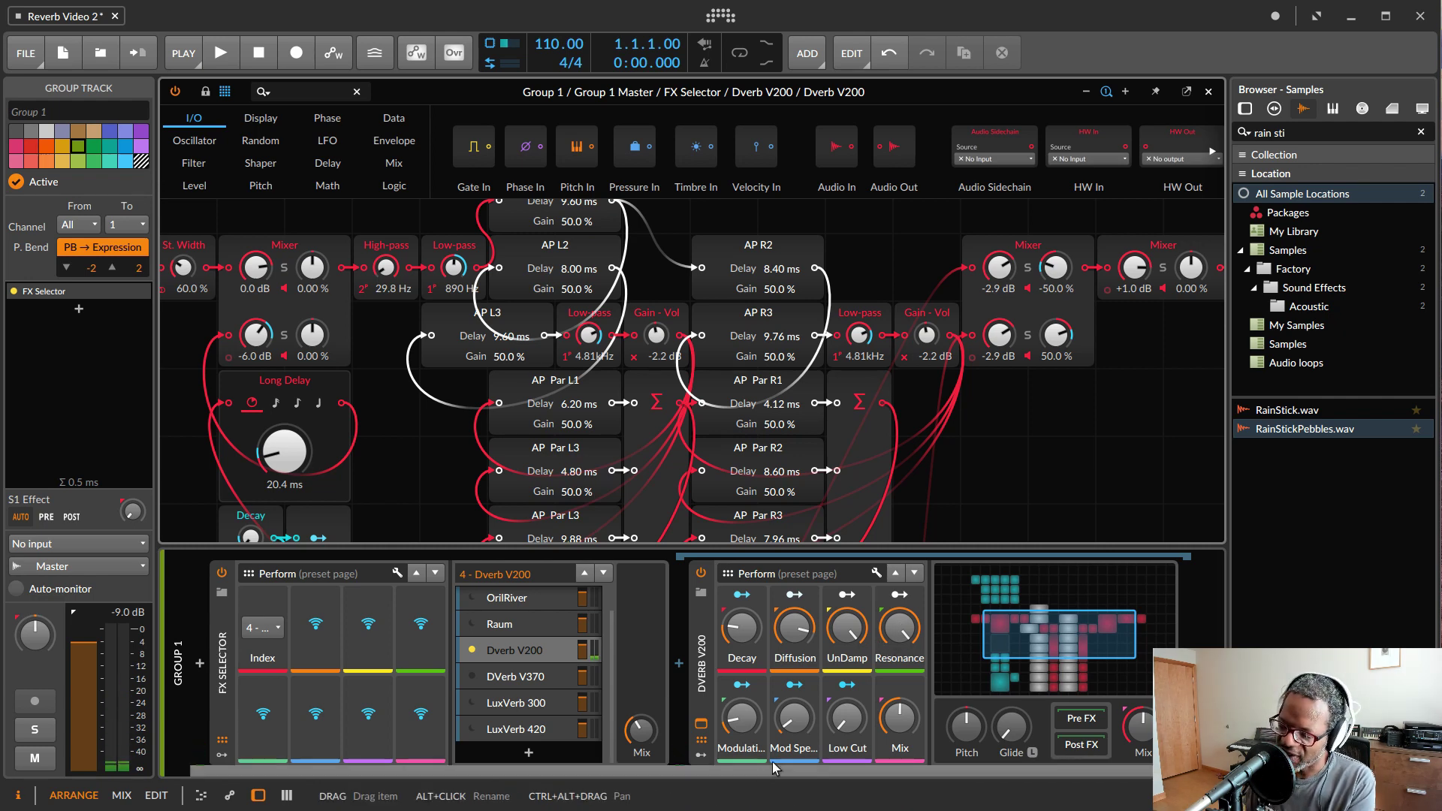
pyautogui.click(749, 721)
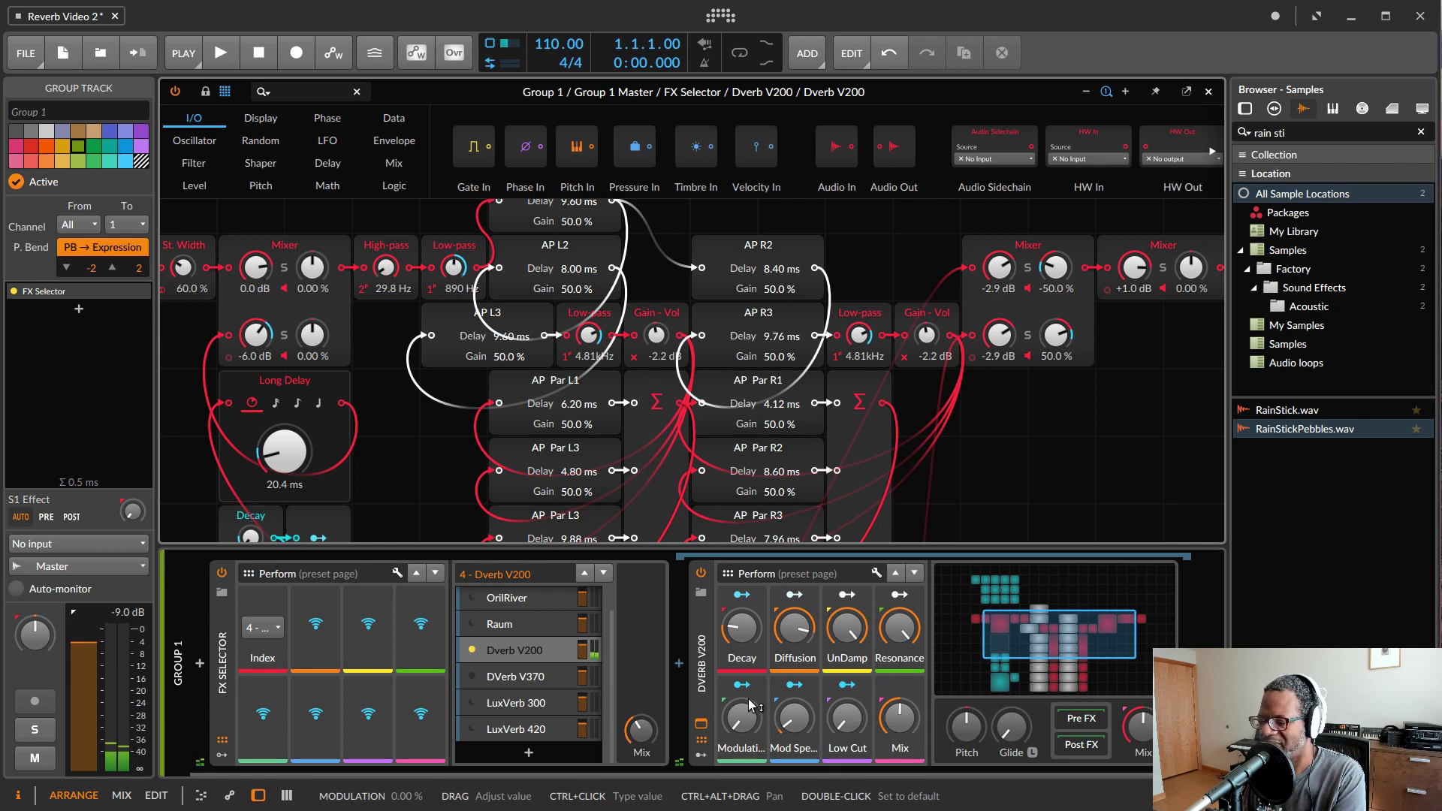
pyautogui.moveTo(740, 635); pyautogui.dragTo(739, 675)
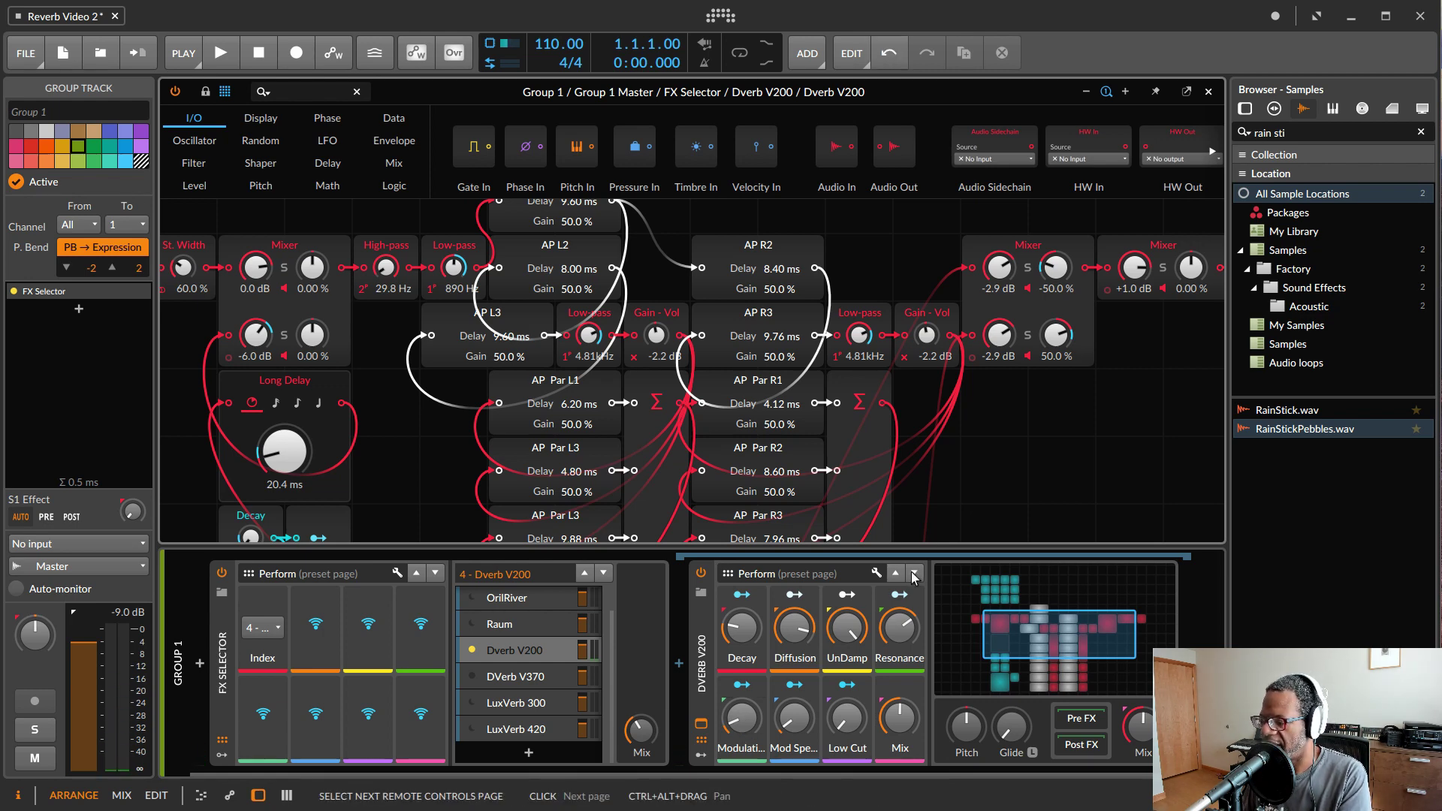
# Review Dverb V200's Advanced controls, then activate the FX Selector's DVerb V370 layer and review its Perform and Advanced controls
pyautogui.click(846, 594)
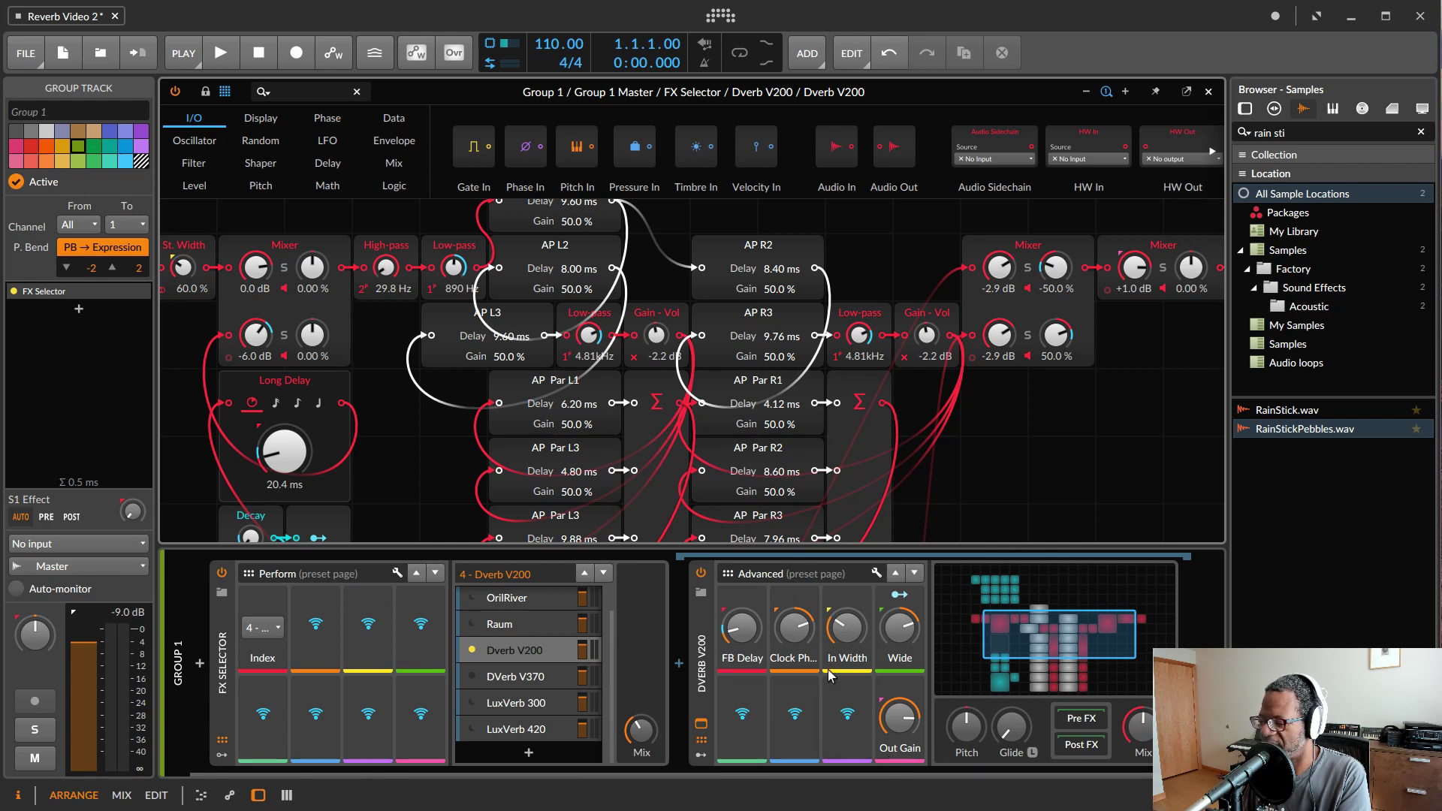
pyautogui.click(894, 573)
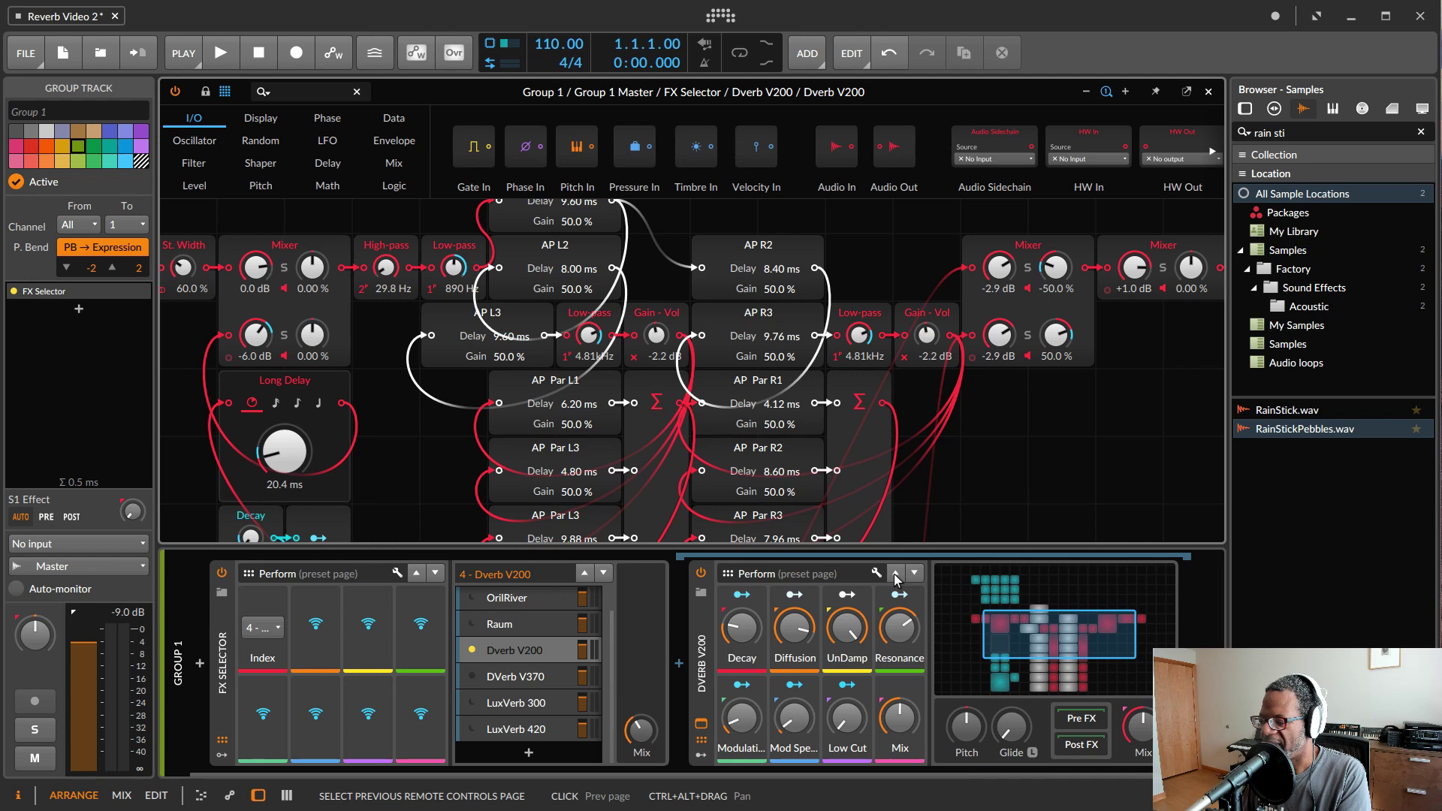
pyautogui.click(526, 677)
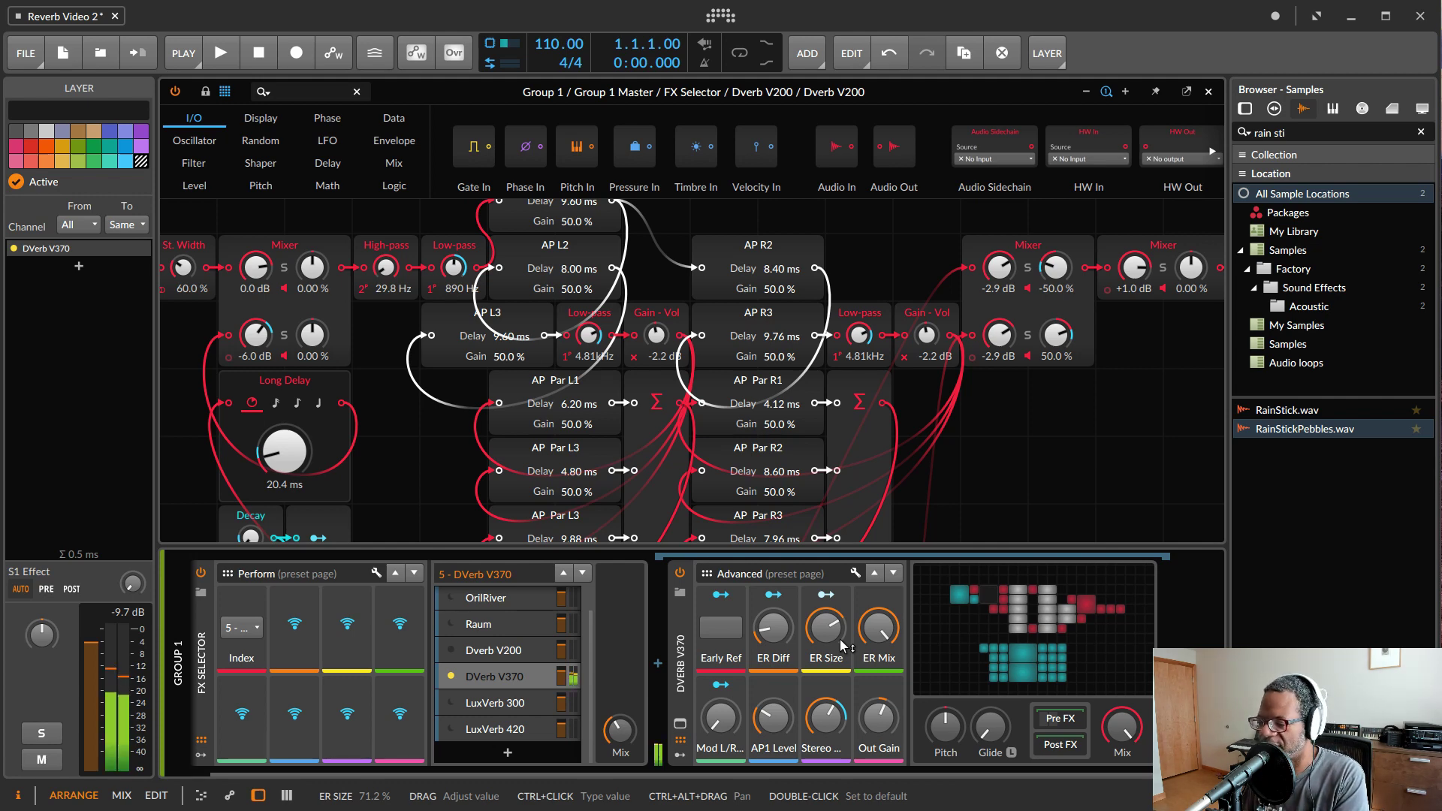
pyautogui.click(873, 575)
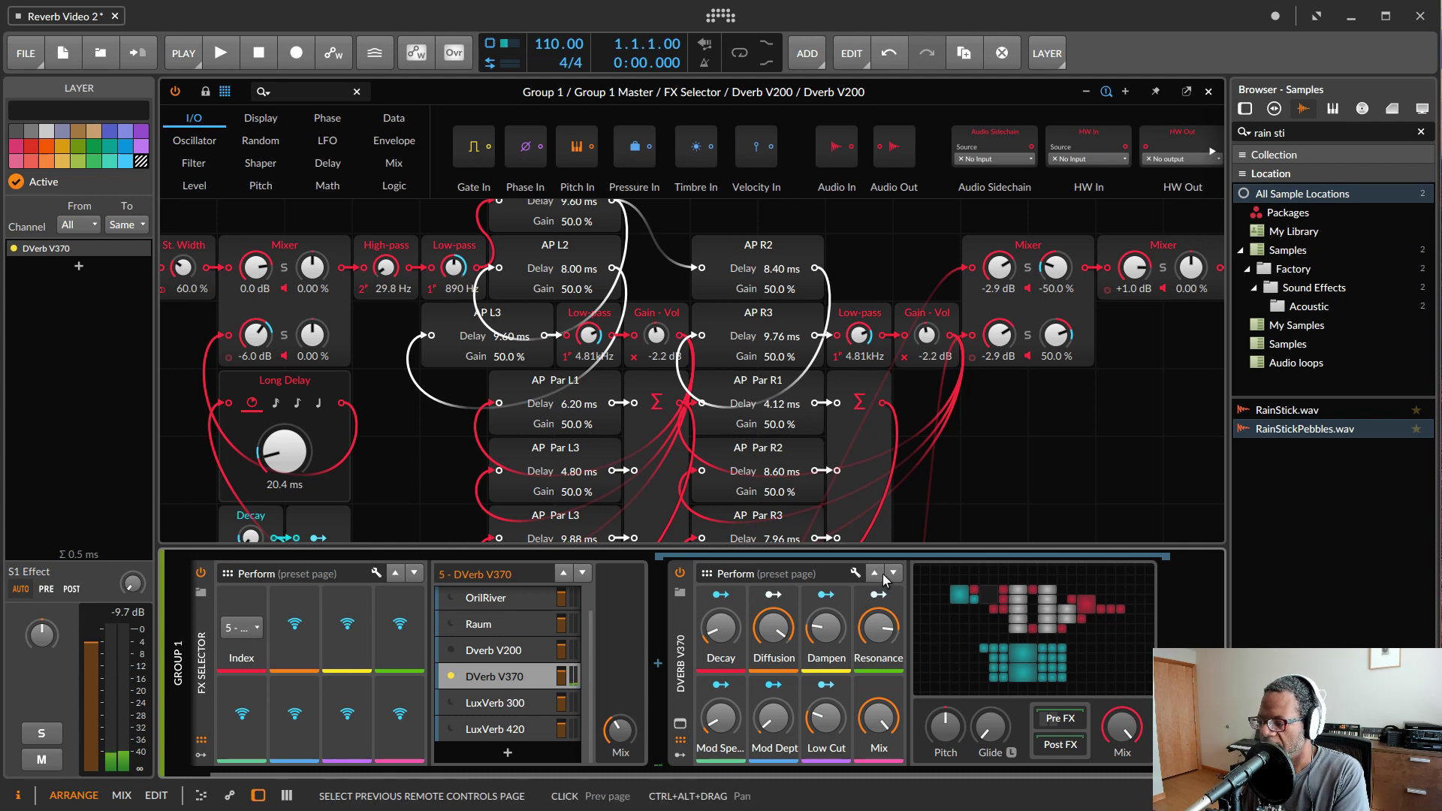
pyautogui.click(892, 575)
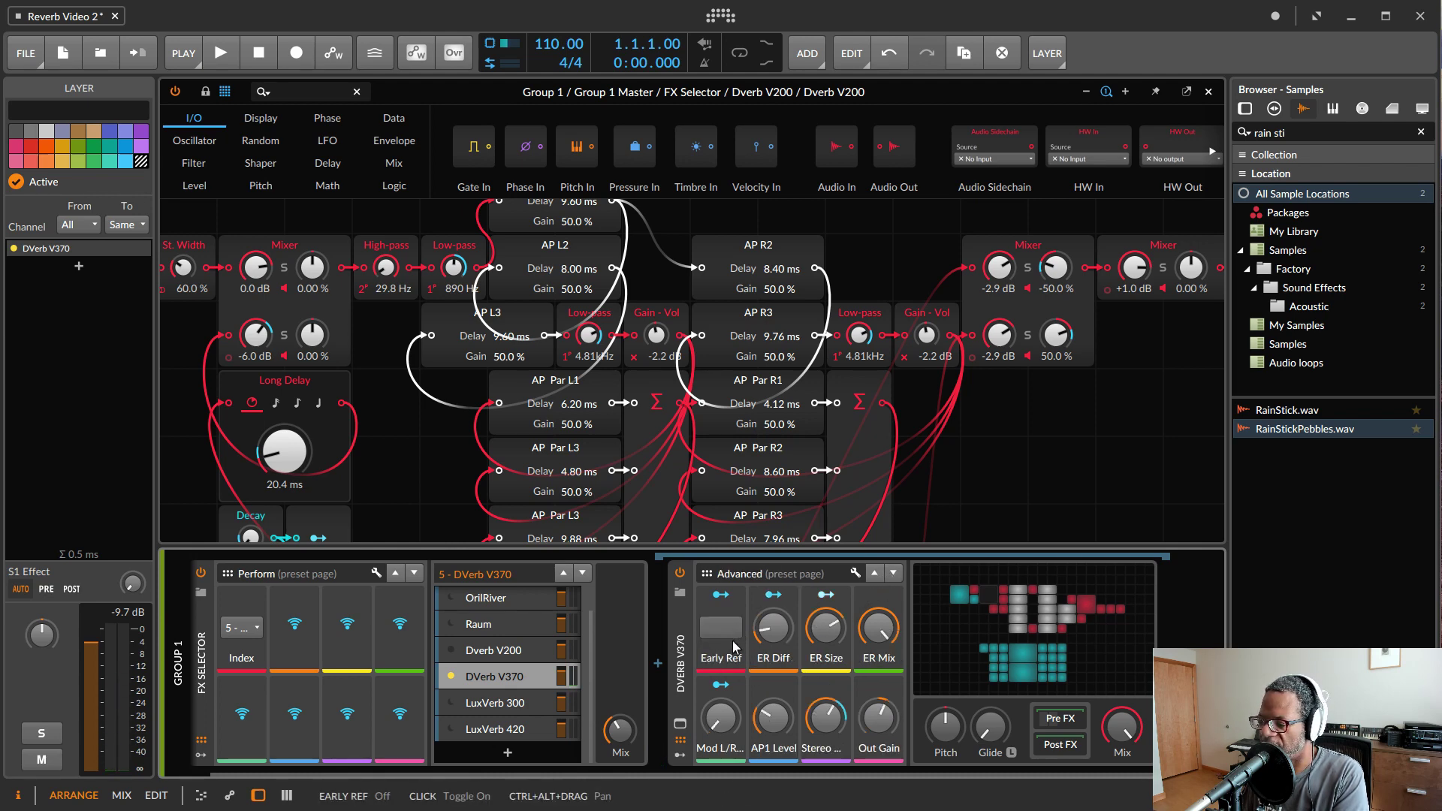
# Show DVerb V370's Pre FX chain and toggle Early Ref on and off twice, leaving it off
pyautogui.click(1047, 721)
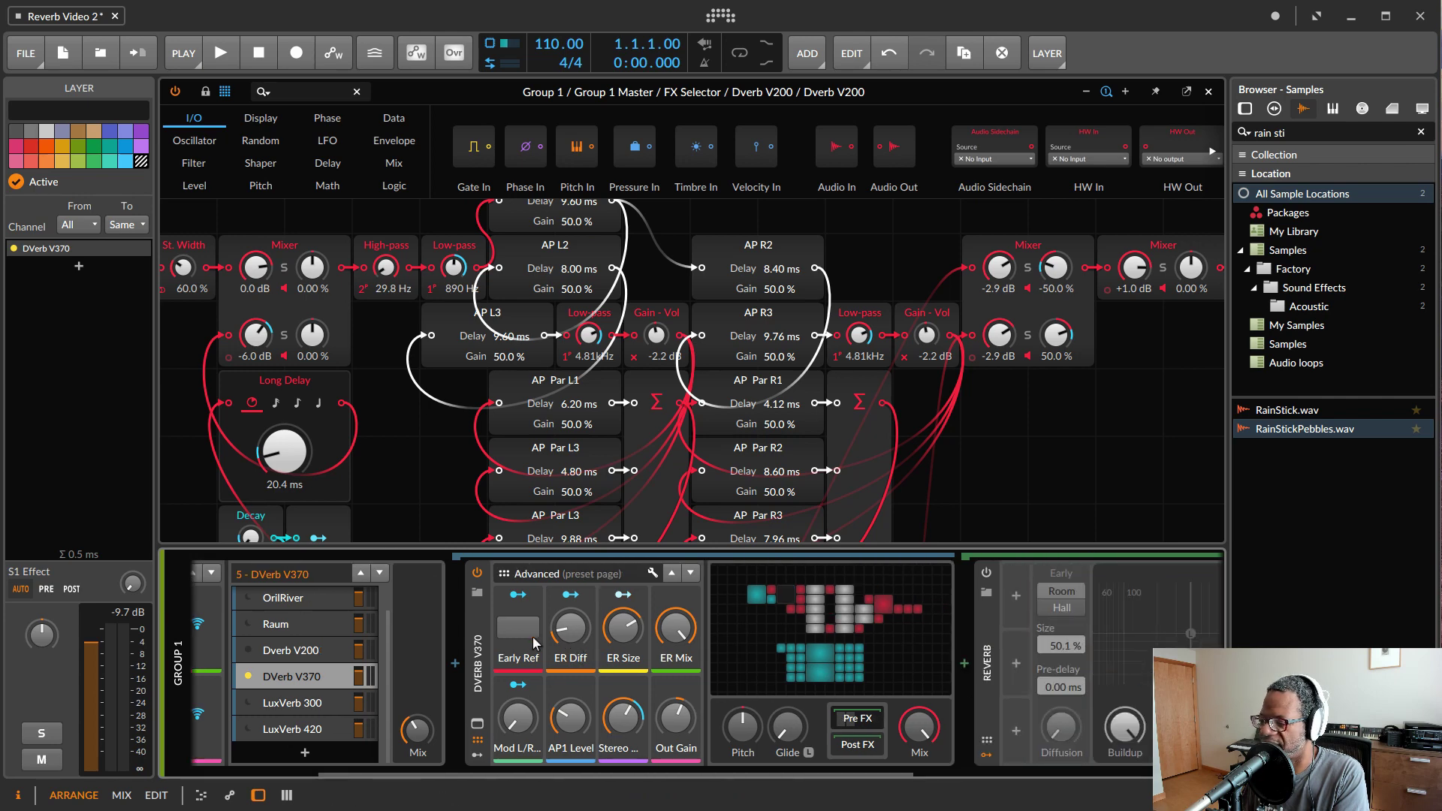
pyautogui.click(509, 631)
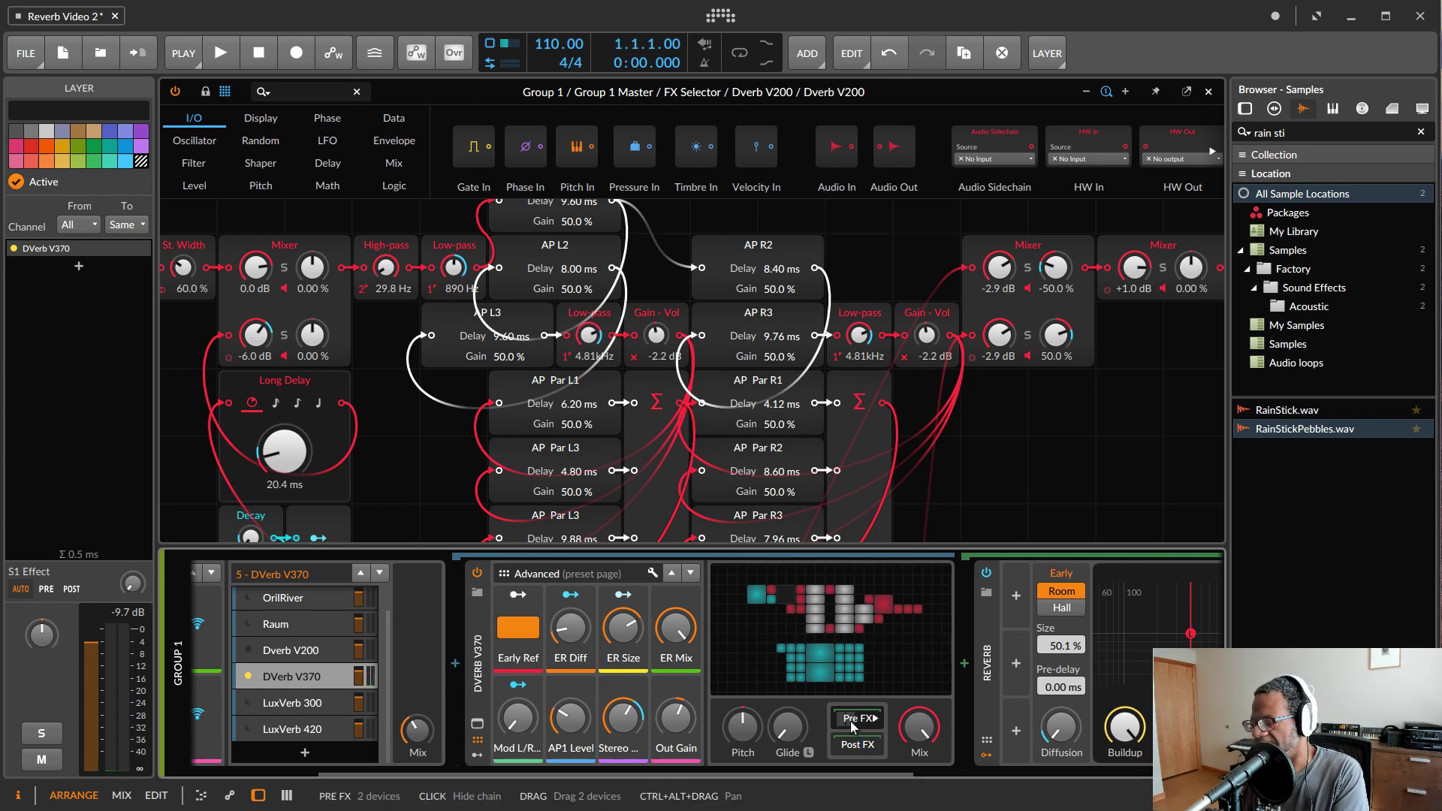
pyautogui.click(518, 625)
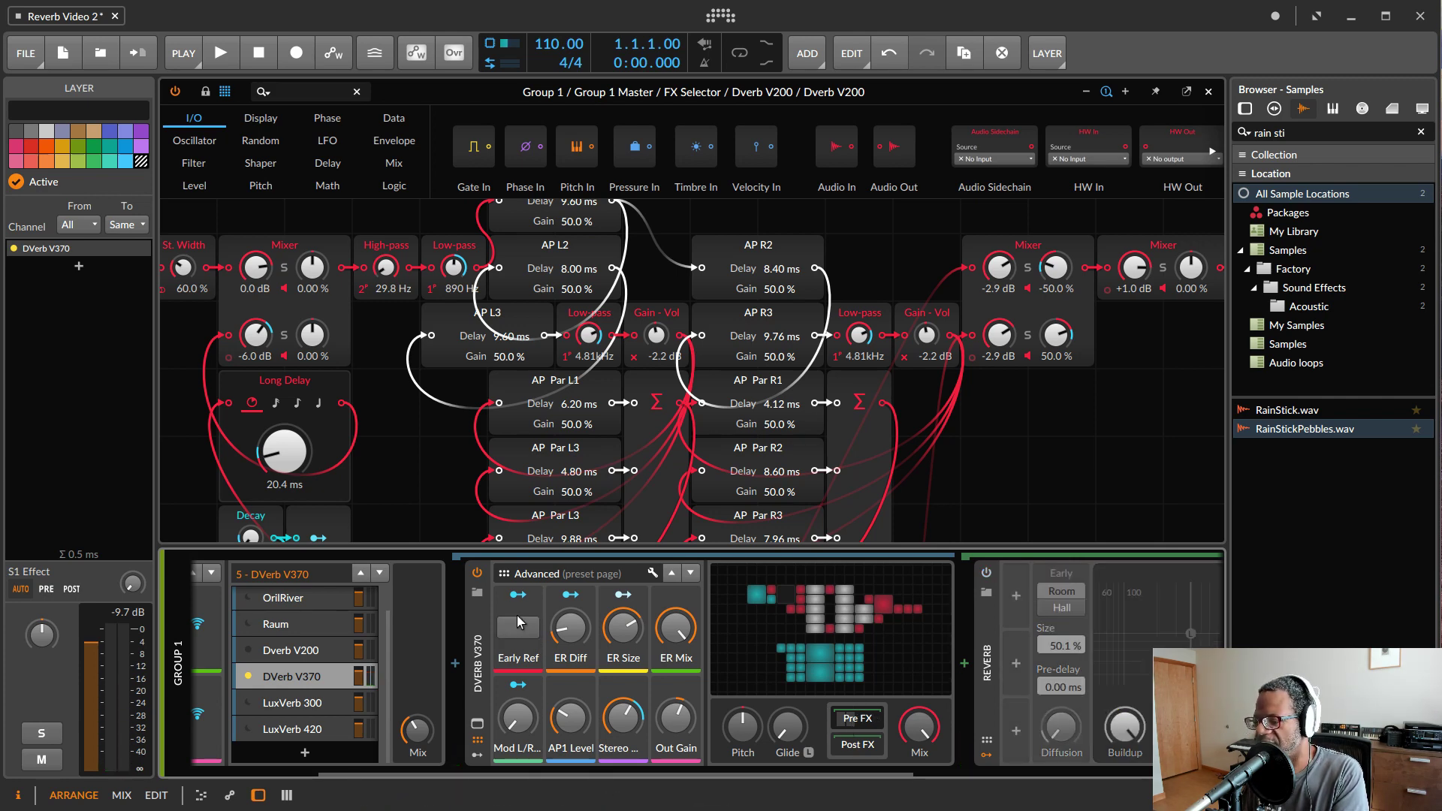
pyautogui.click(519, 626)
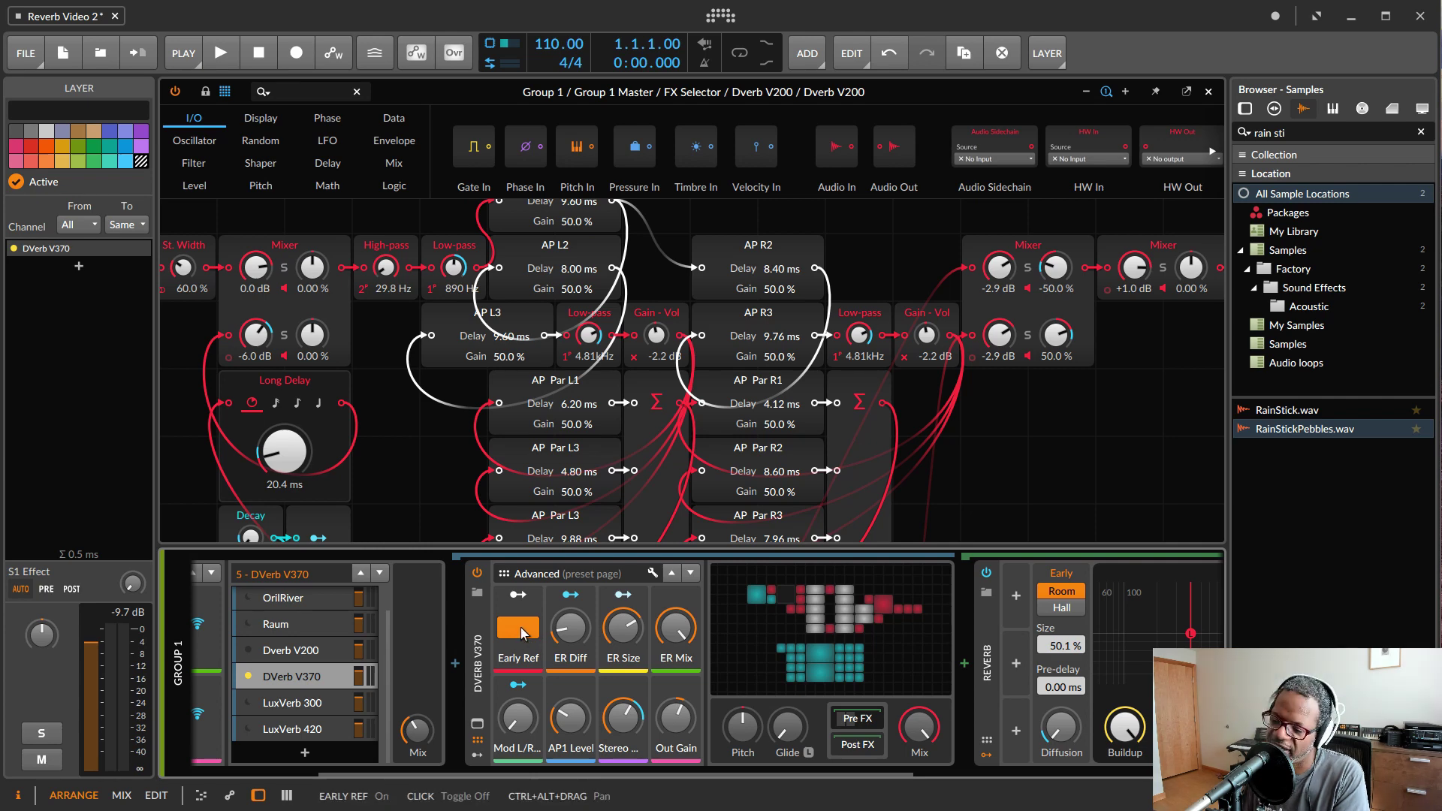
pyautogui.click(522, 631)
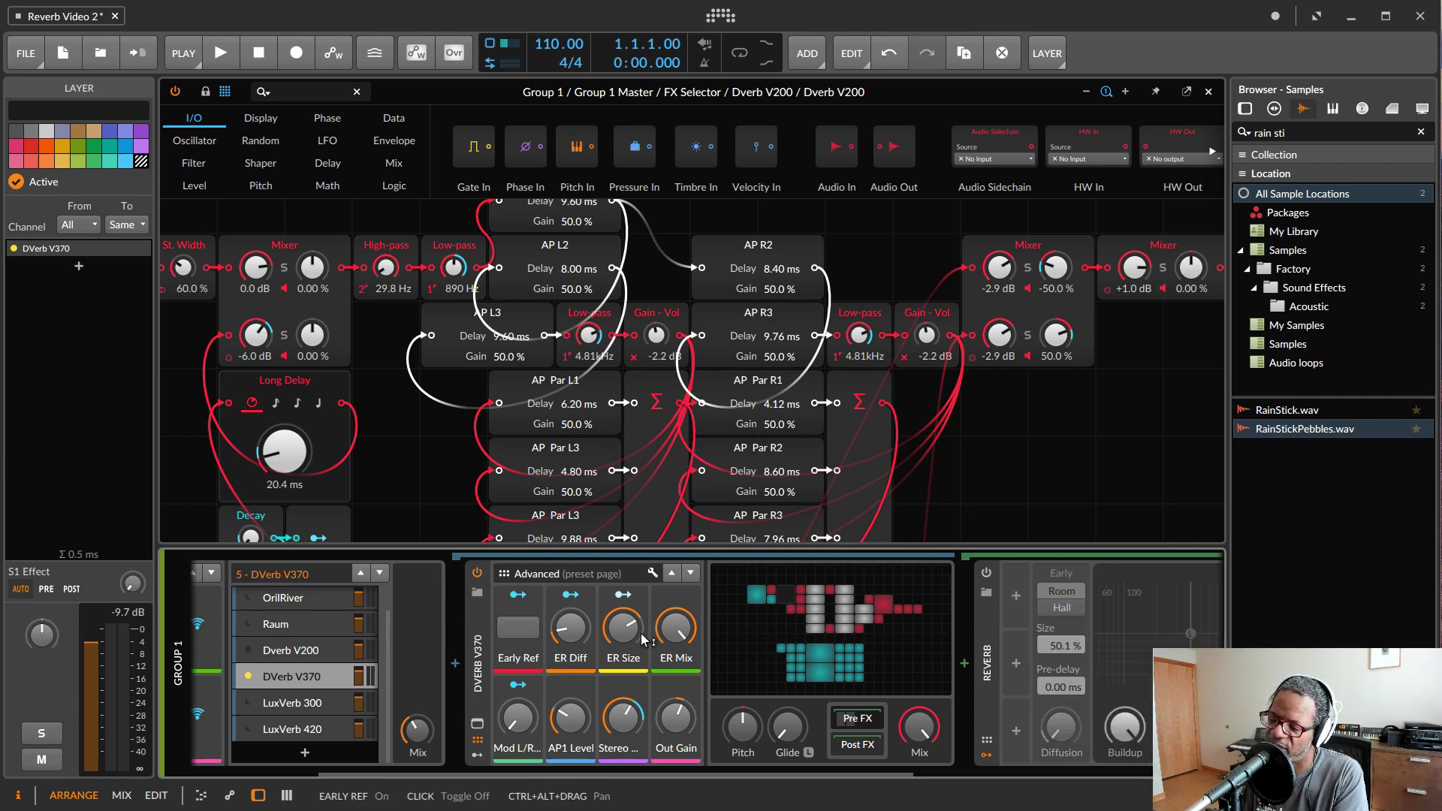
# Return to DVerb V370's Perform controls and sweep Decay from 10.4 % up to roughly two-thirds
pyautogui.click(671, 574)
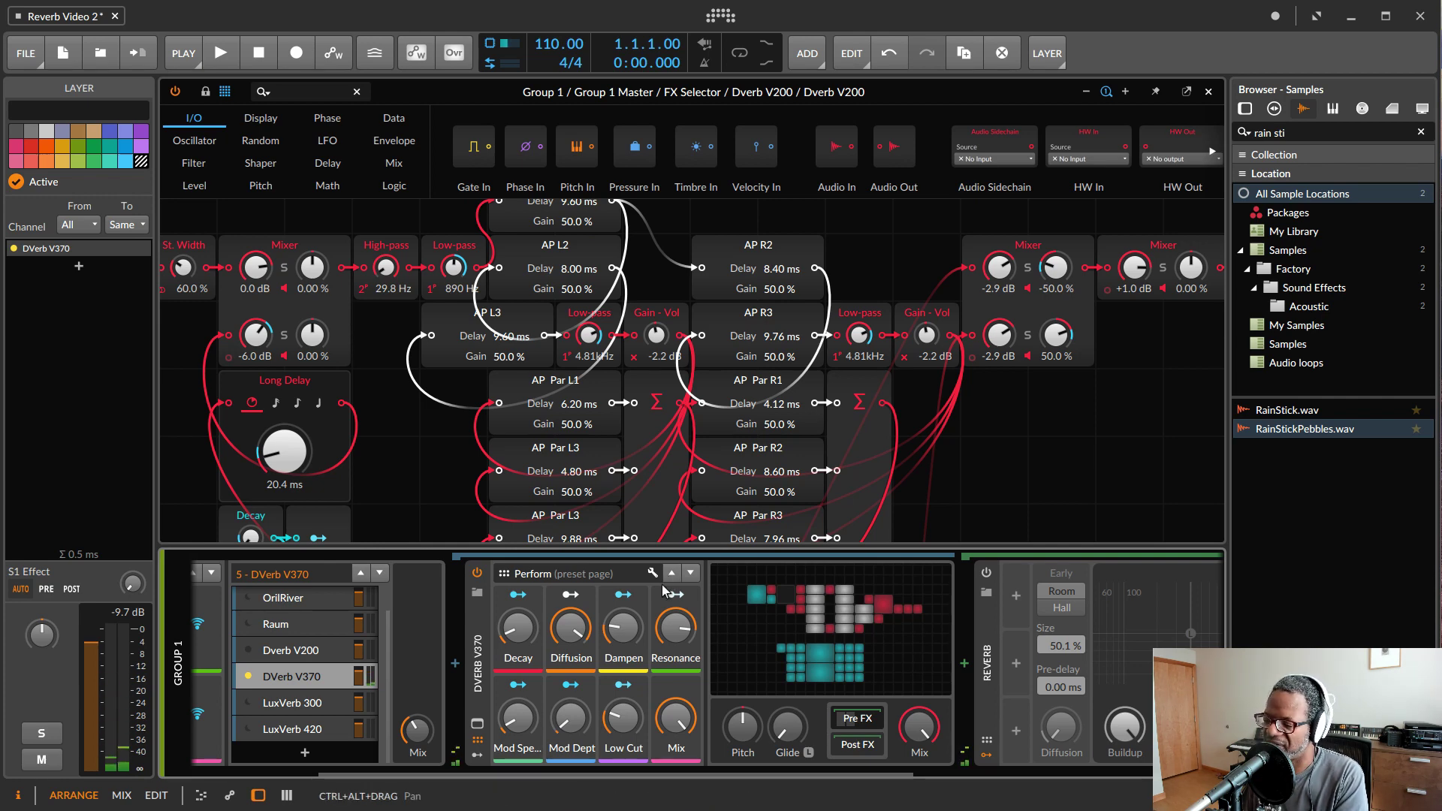
pyautogui.click(517, 628)
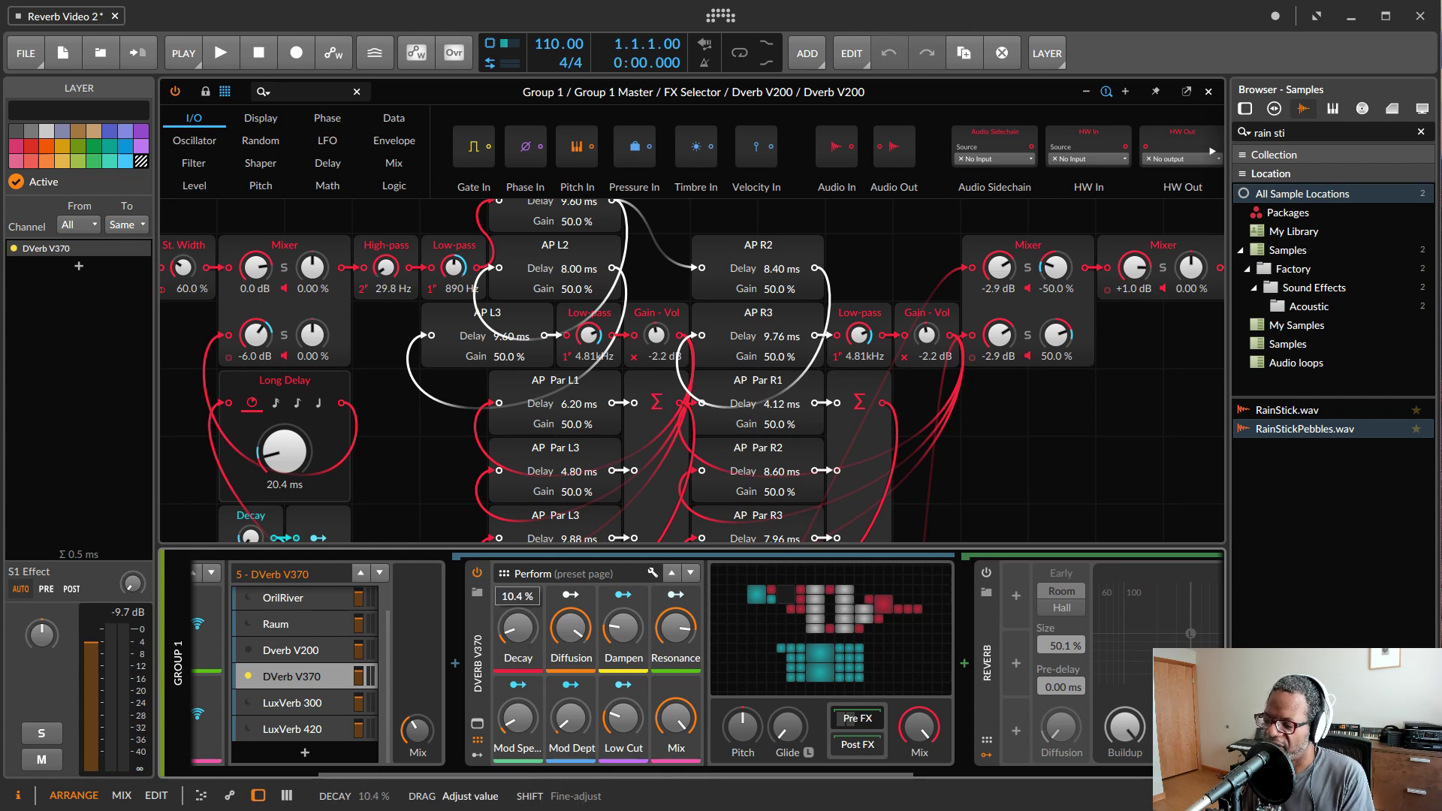
pyautogui.moveTo(517, 627); pyautogui.dragTo(513, 634)
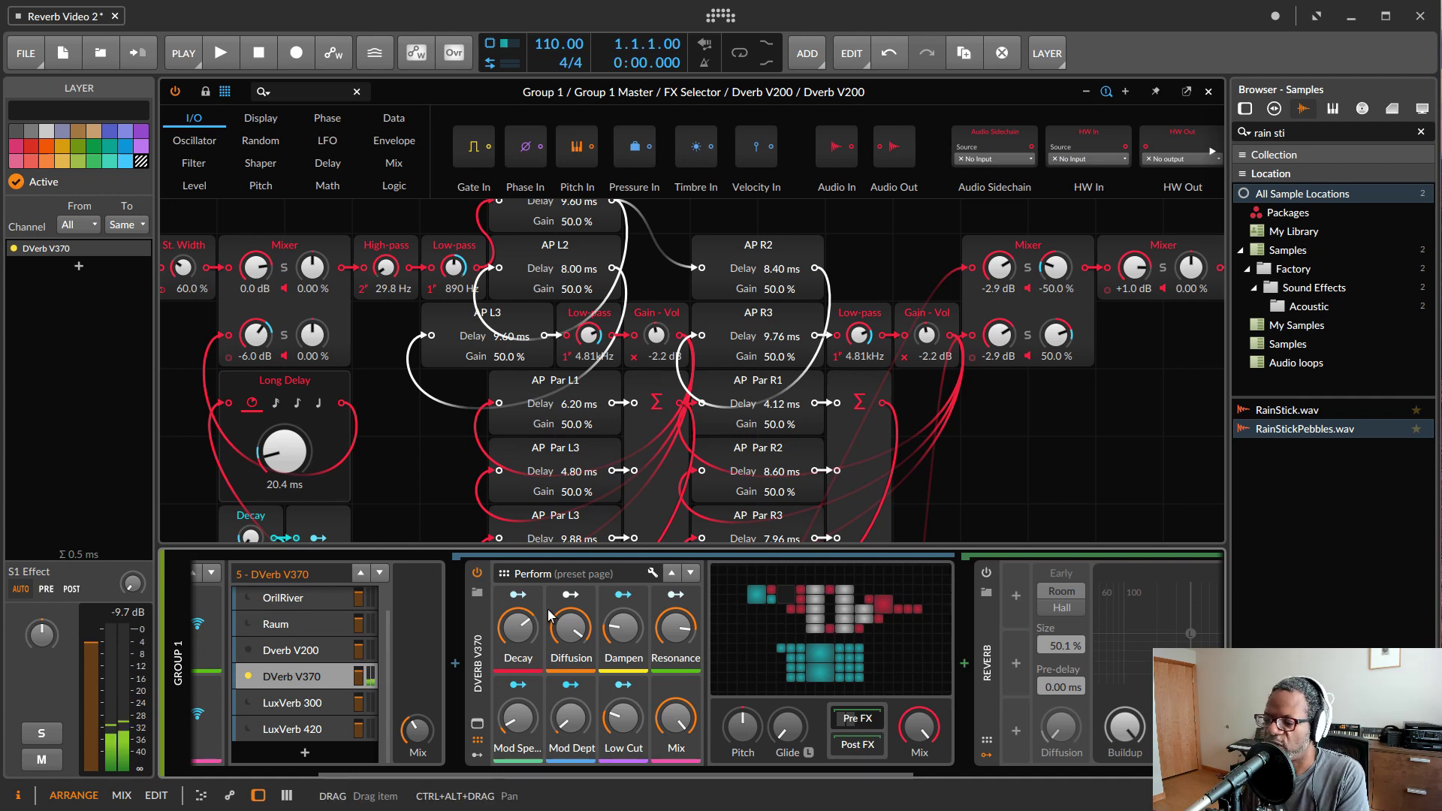
# Replace the DVerb V370 device in the FX Selector with the EverVerb 2 [ARG-V370] preset
pyautogui.click(475, 593)
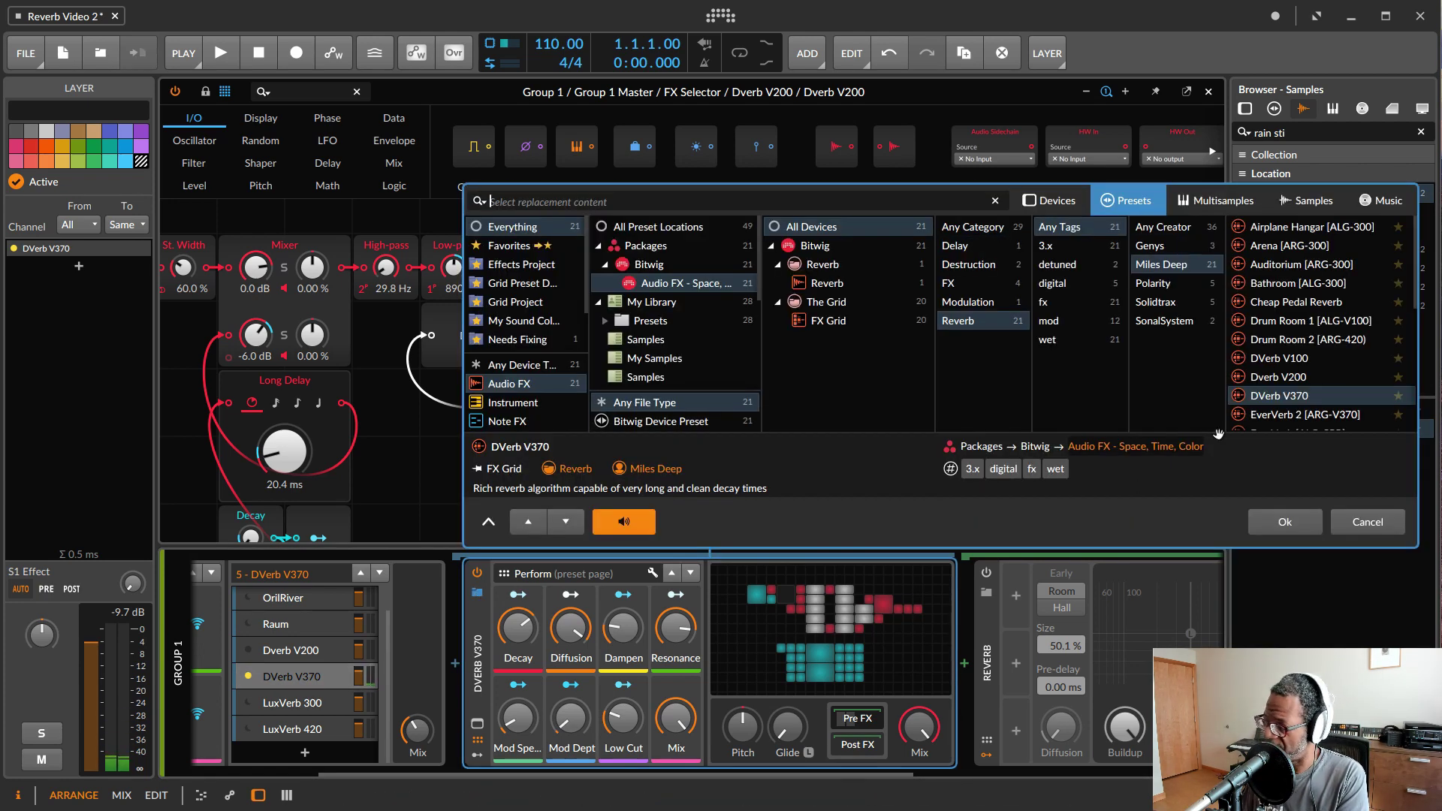
pyautogui.click(1303, 415)
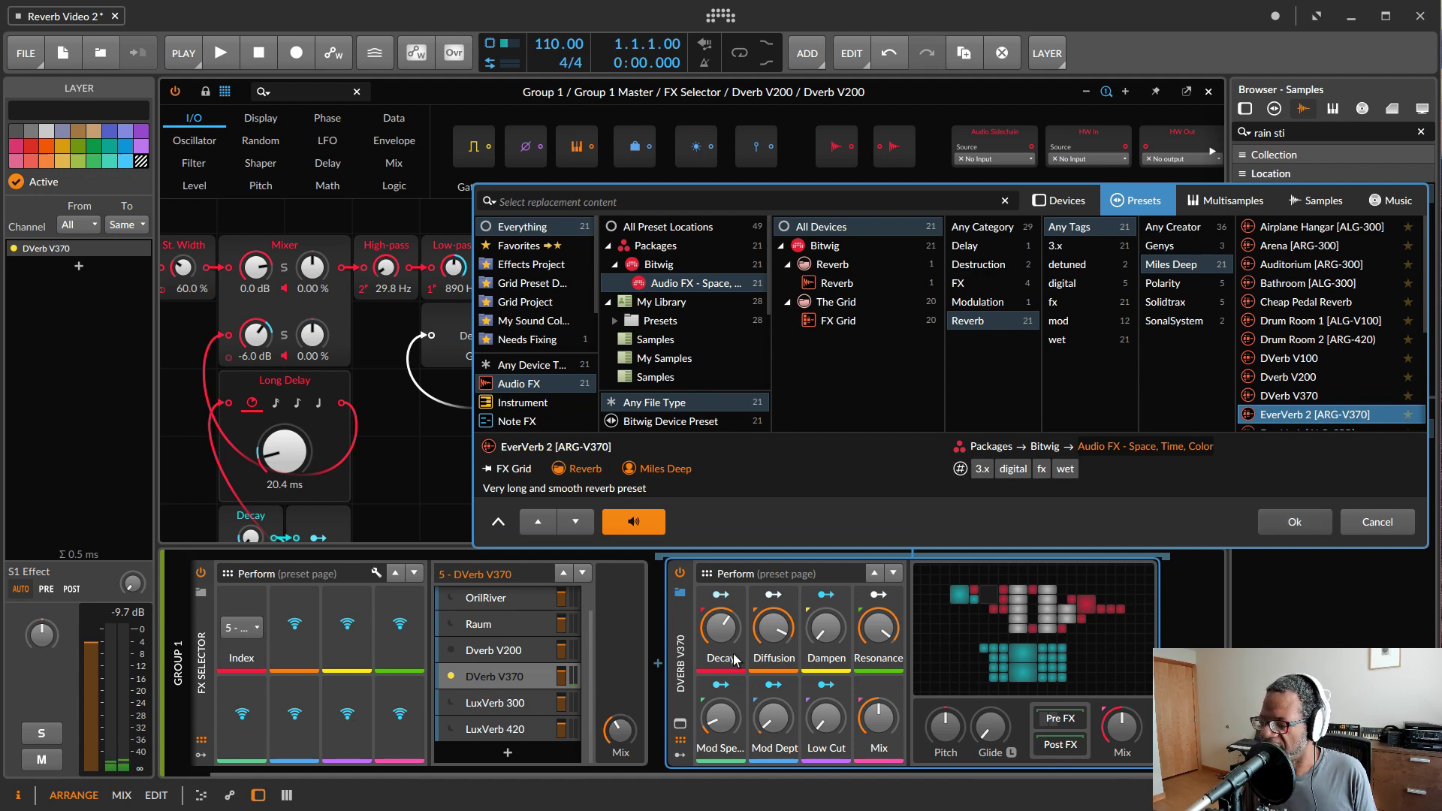
pyautogui.press('Return')
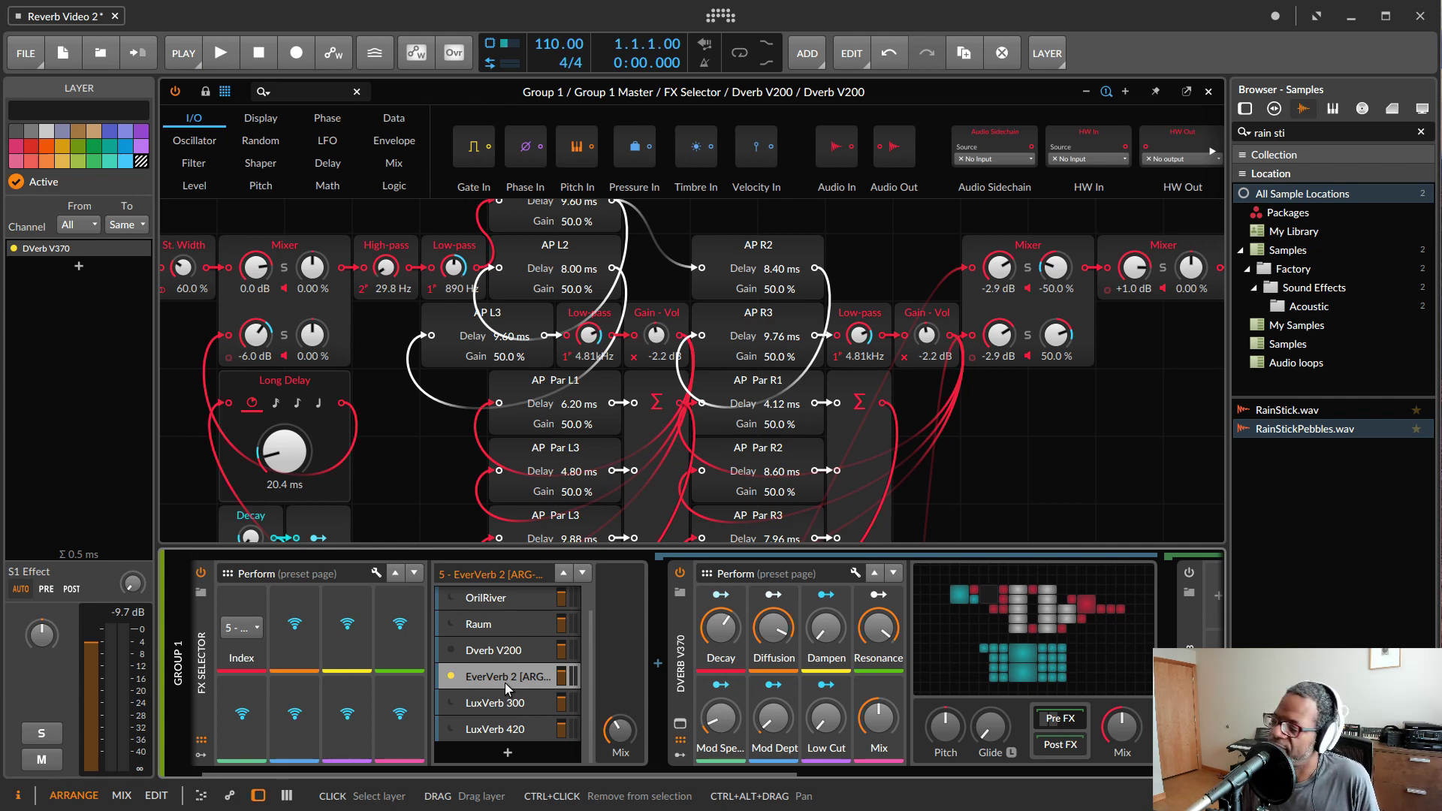
# Examine the LuxVerb 300 layer's grid patch and make it the active layer of the FX Selector
pyautogui.click(478, 704)
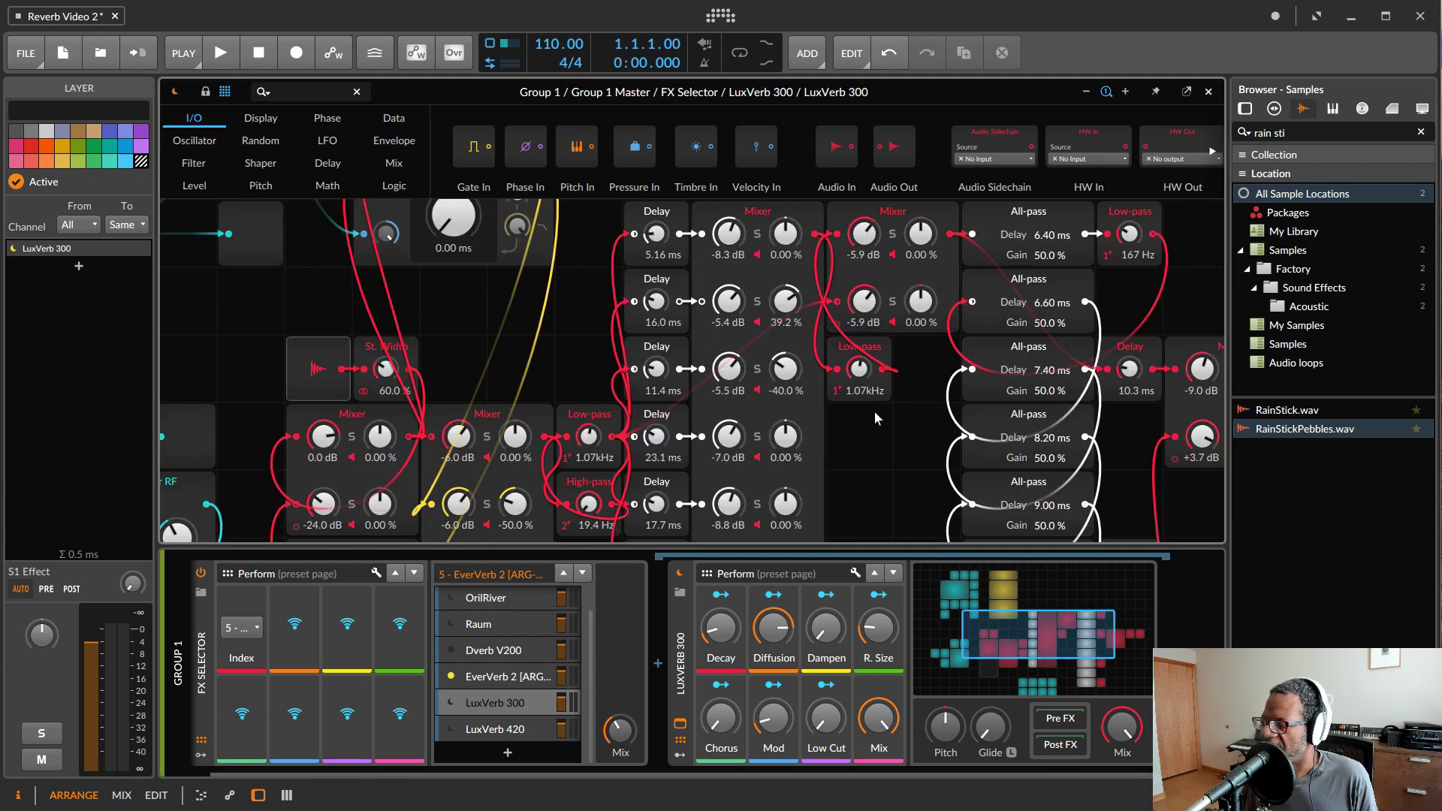
pyautogui.scroll(3, 813, 449)
pyautogui.hscroll(5, 813, 449)
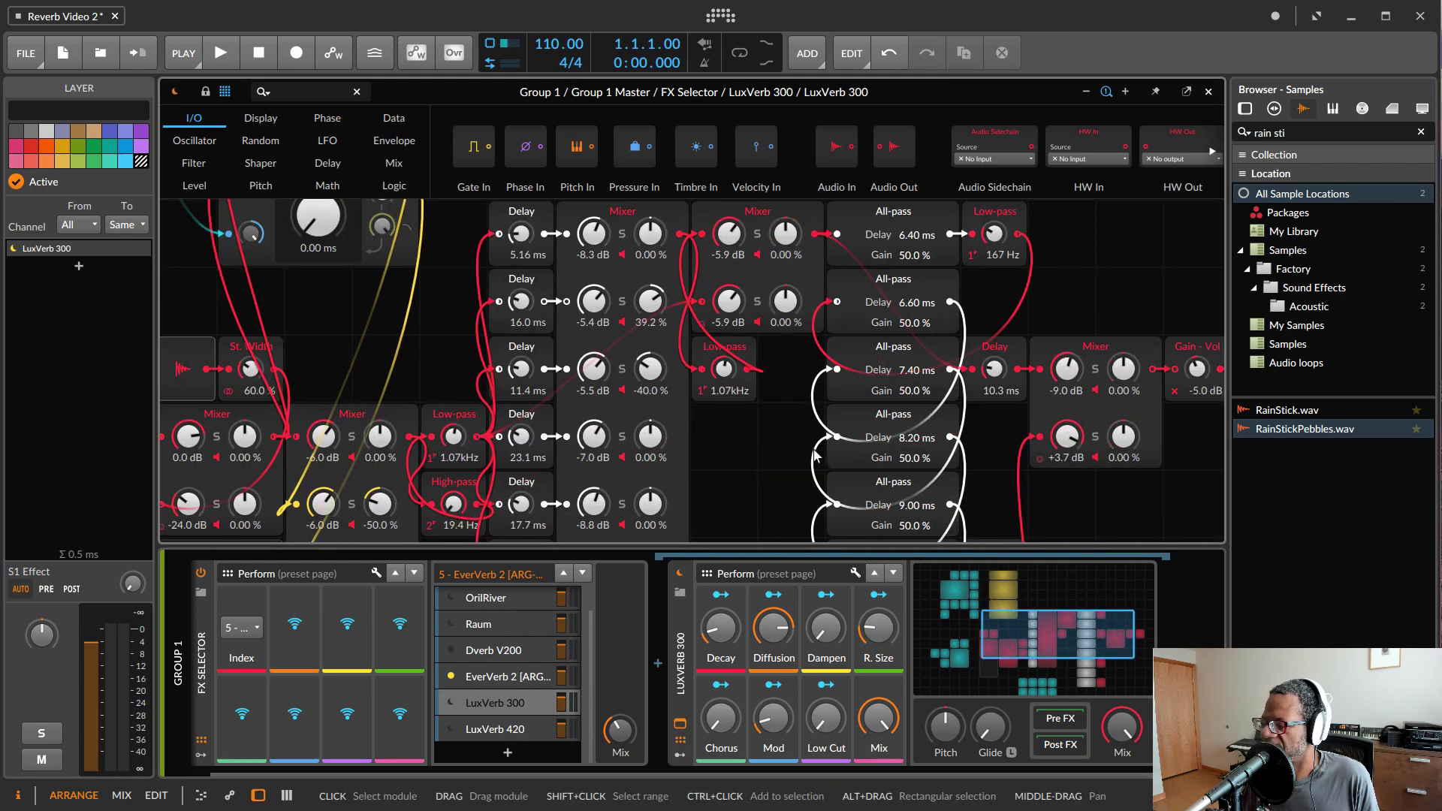
pyautogui.hscroll(-3, 815, 454)
pyautogui.scroll(-2, 815, 454)
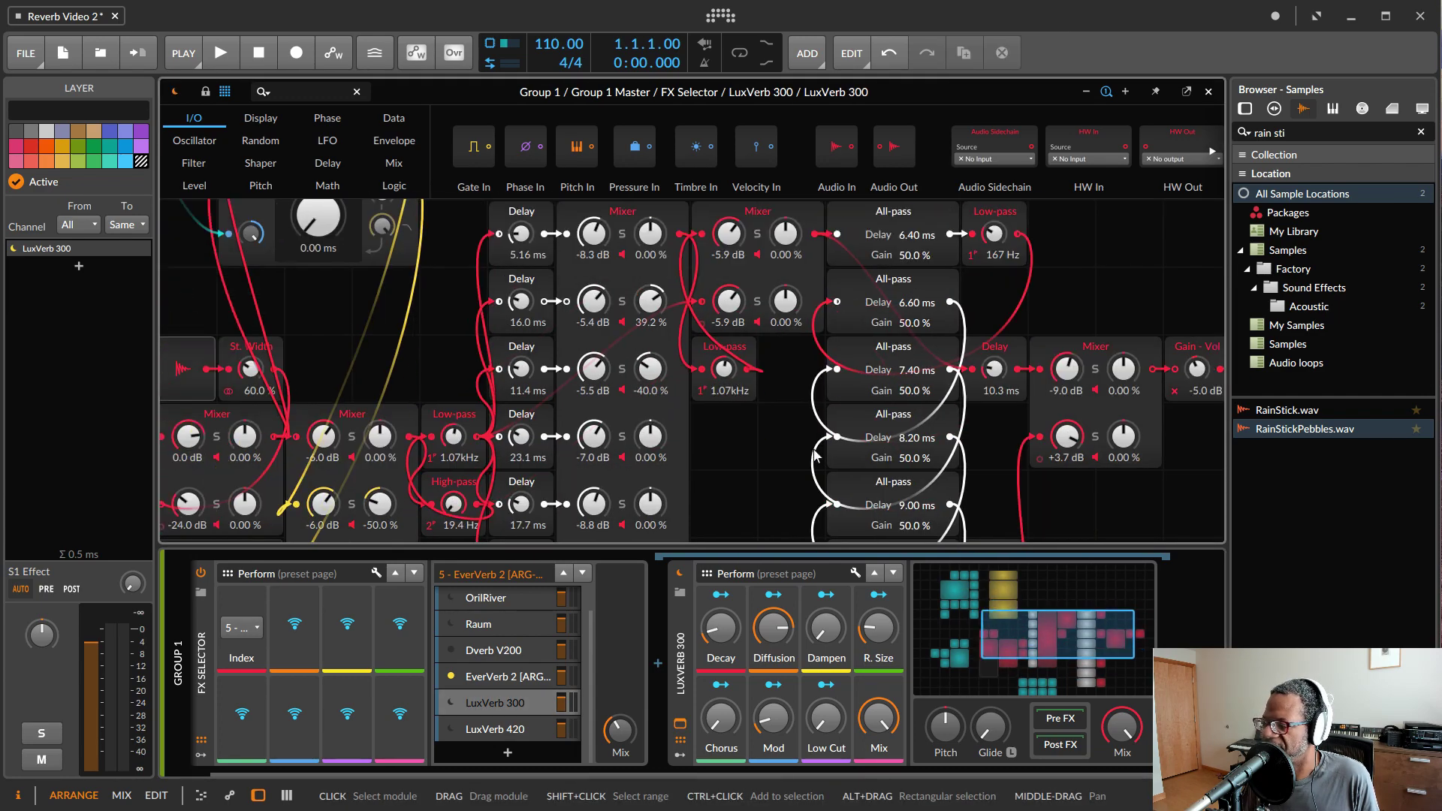
pyautogui.click(481, 698)
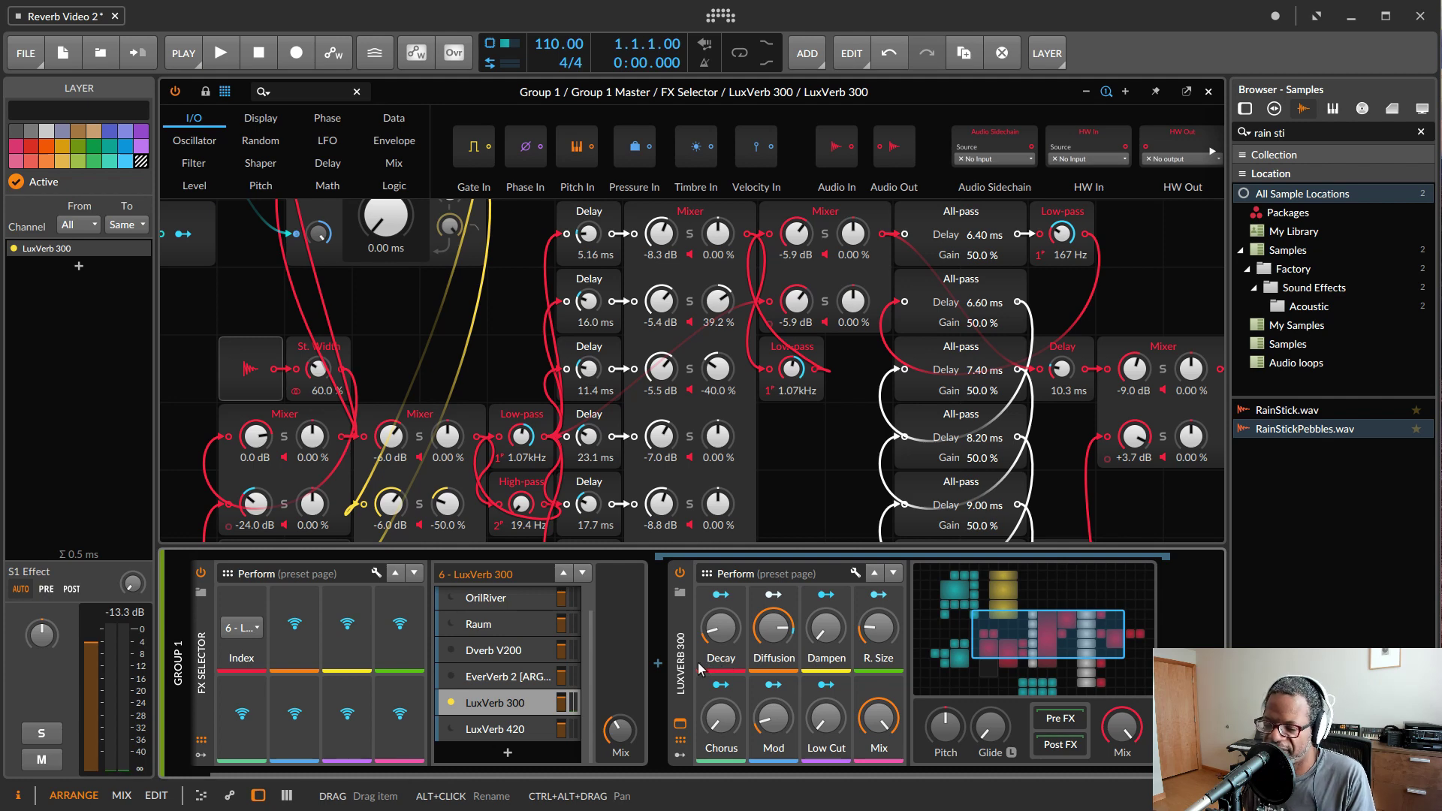
# Close the grid editor, arm the Kevin's Full House drum track for playing, and return to Group 1's device chain
pyautogui.press('Up')
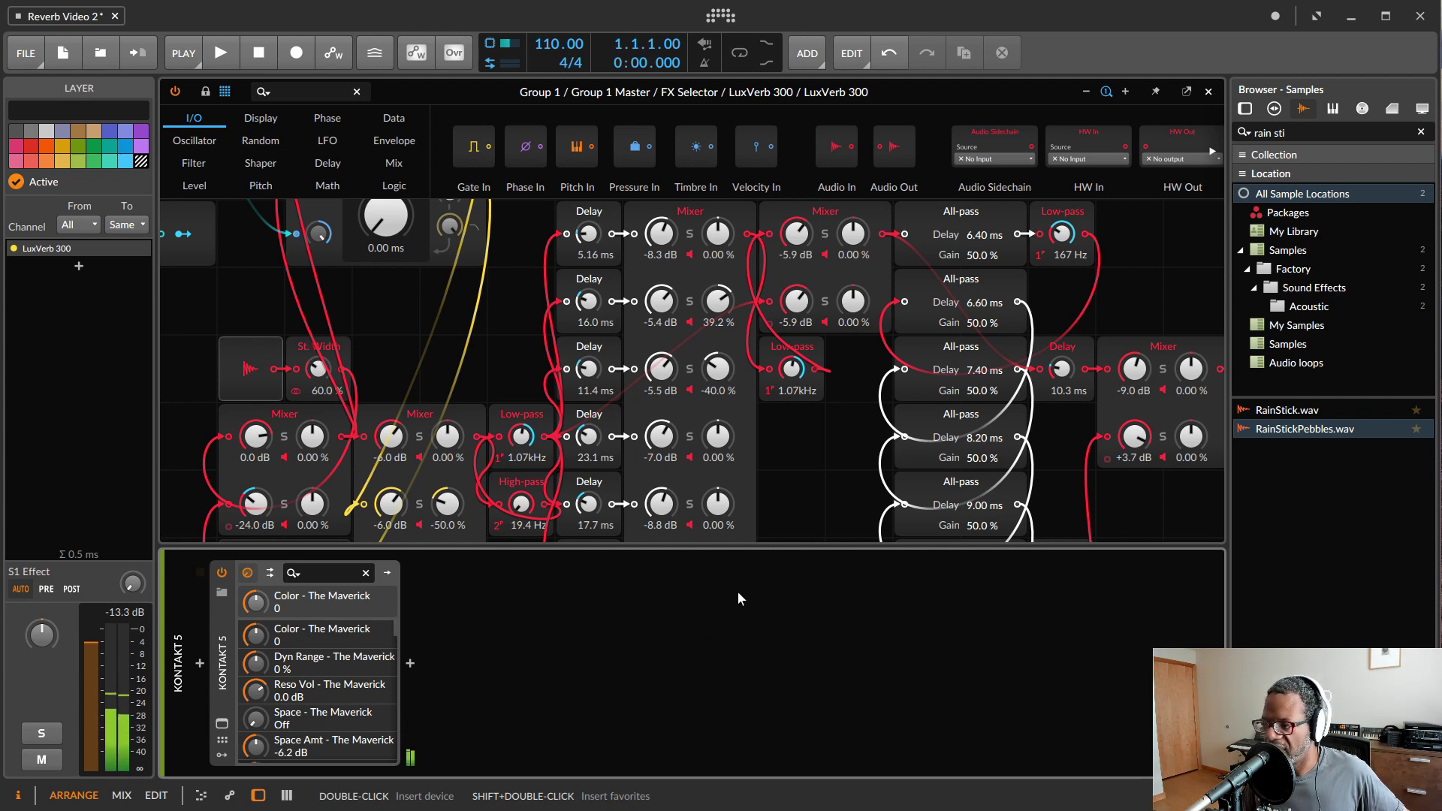
pyautogui.click(1208, 92)
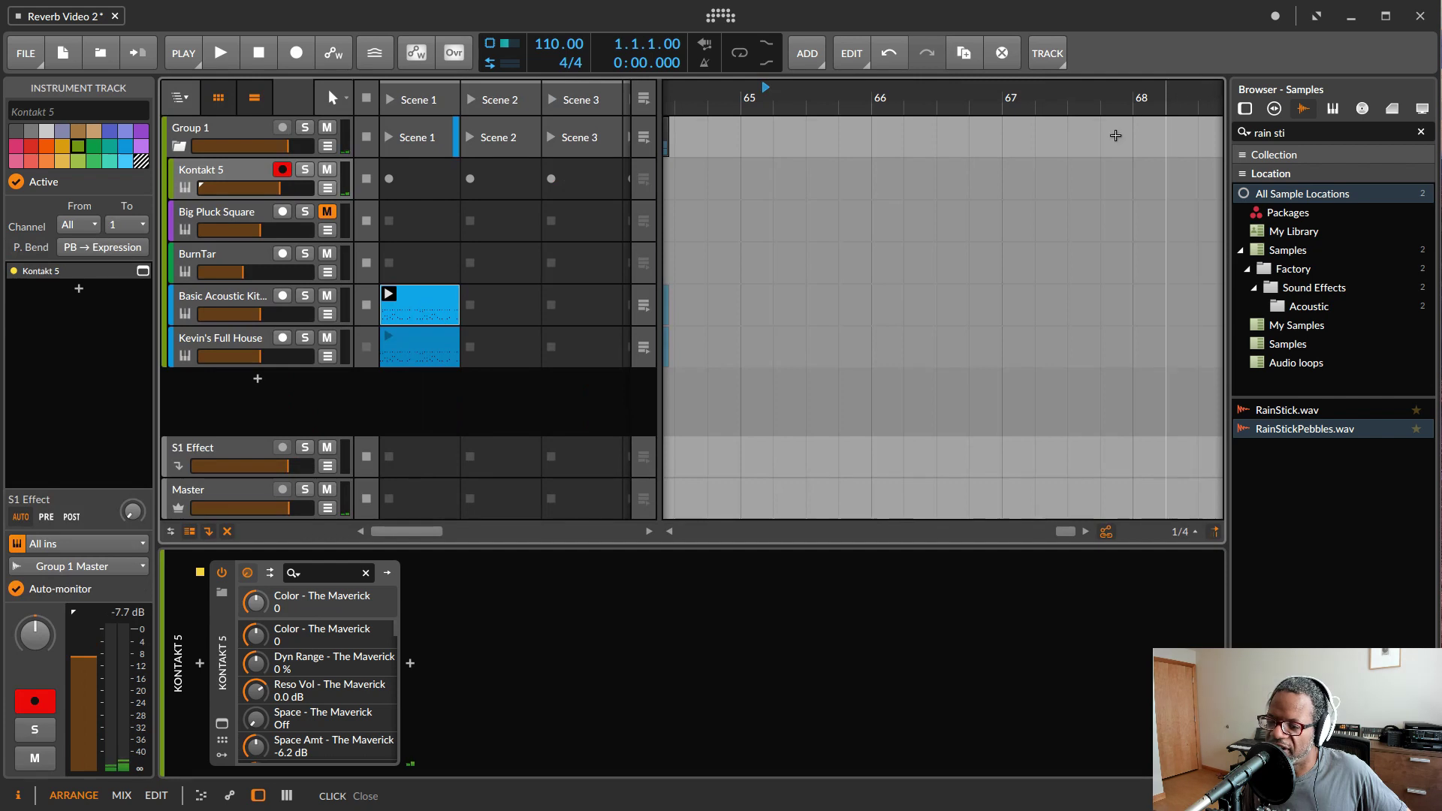
pyautogui.click(218, 128)
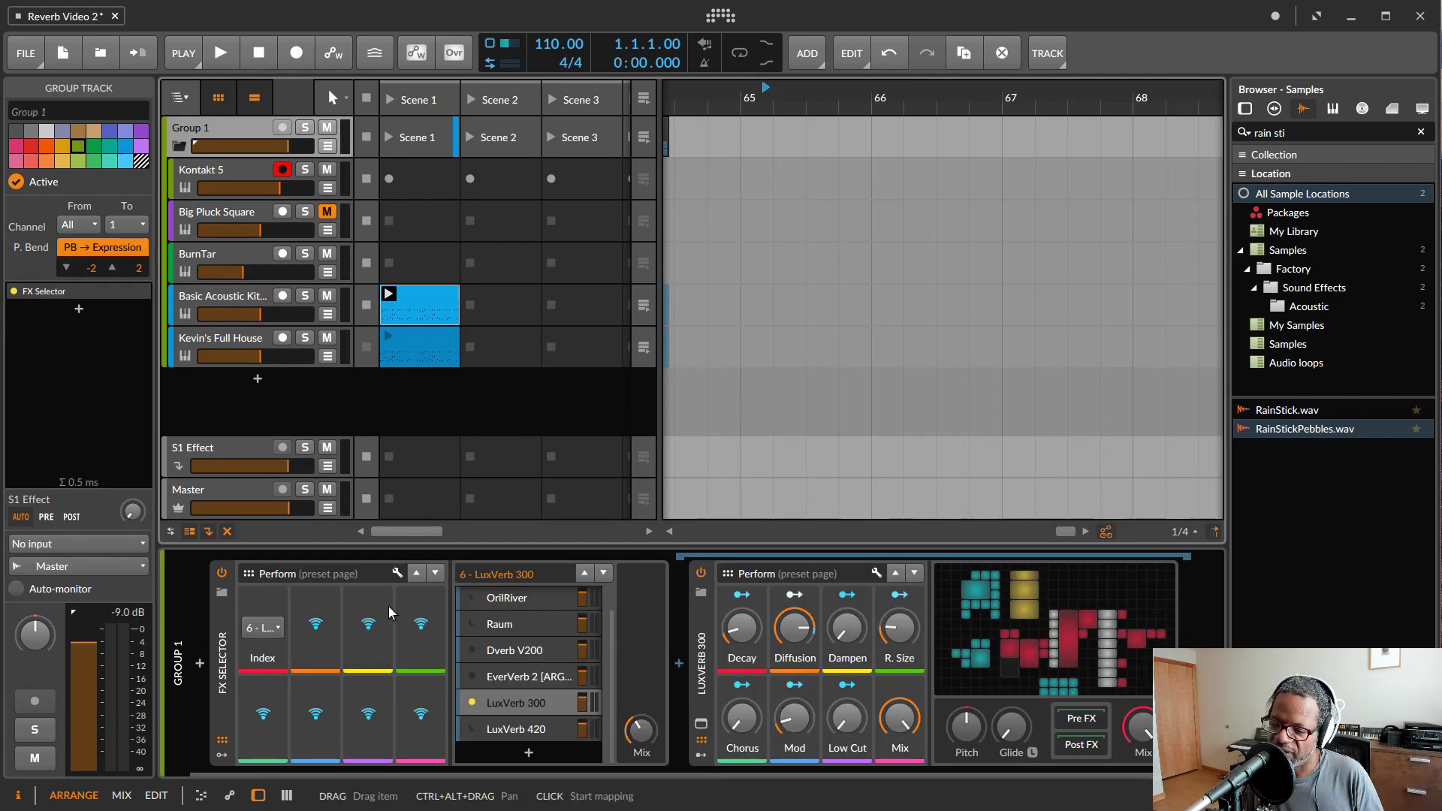
pyautogui.click(233, 340)
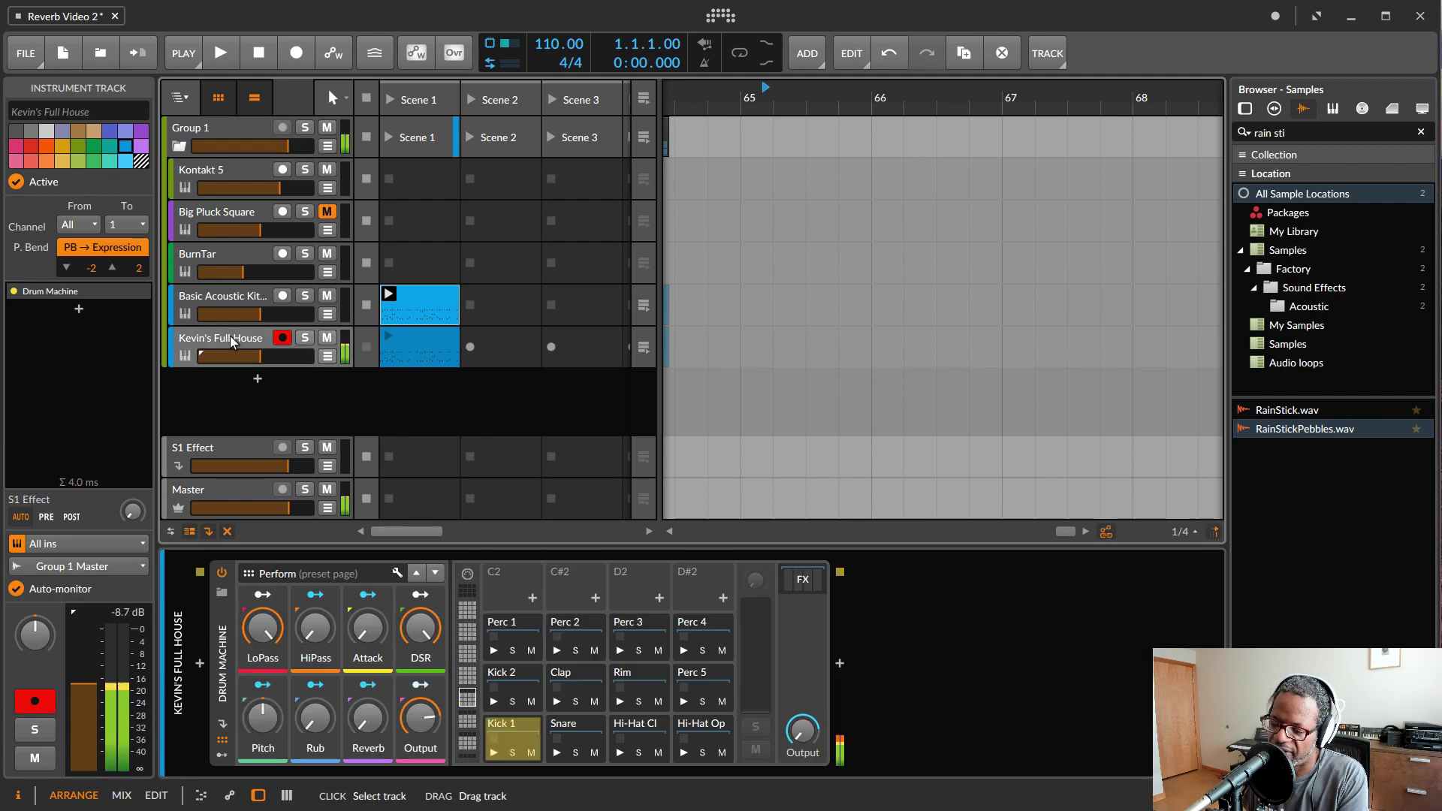
pyautogui.click(218, 127)
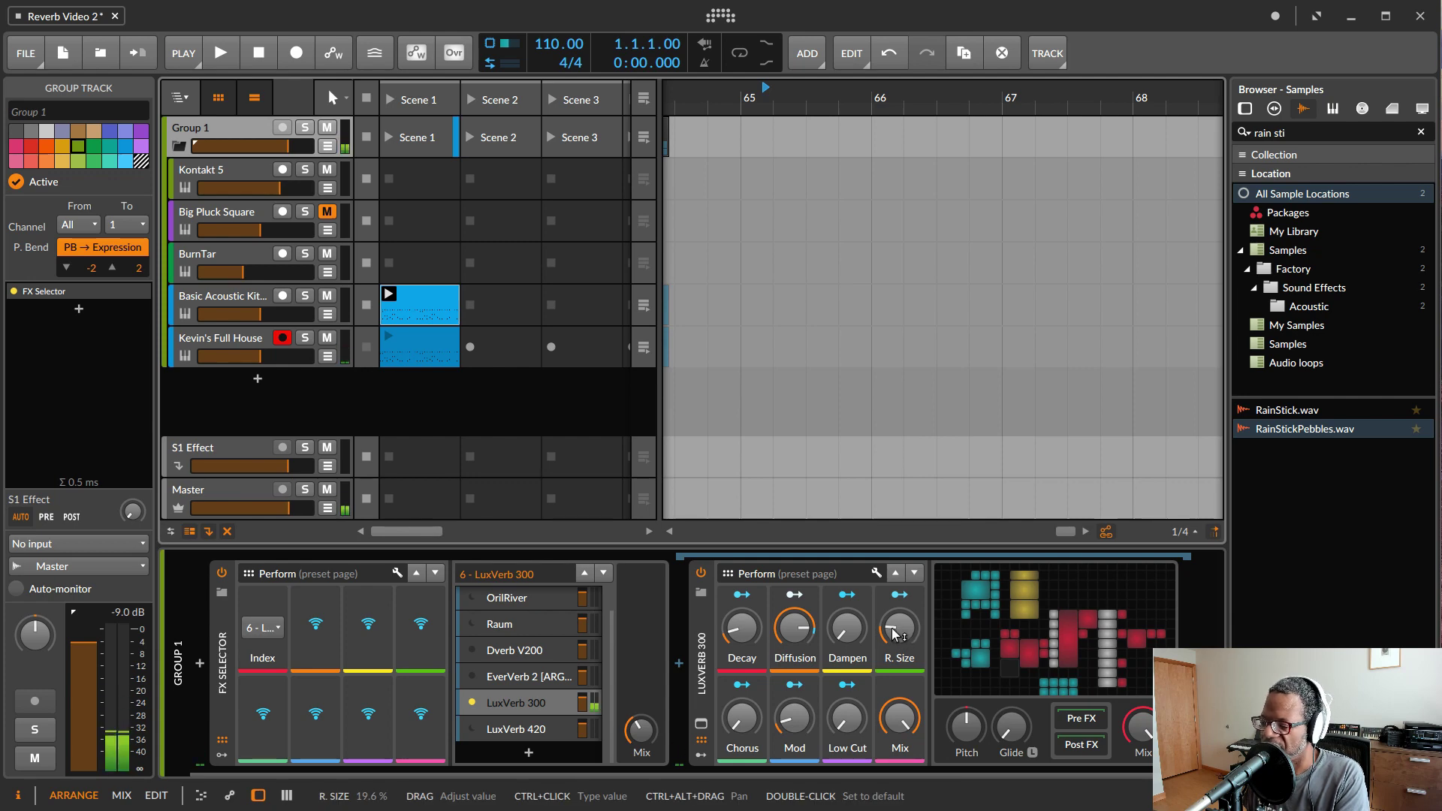
# Sweep LuxVerb 300's R. Size down to 4.40 % and up to 69.6 %, settle it lower, and raise Dampen
pyautogui.moveTo(900, 636); pyautogui.dragTo(900, 653)
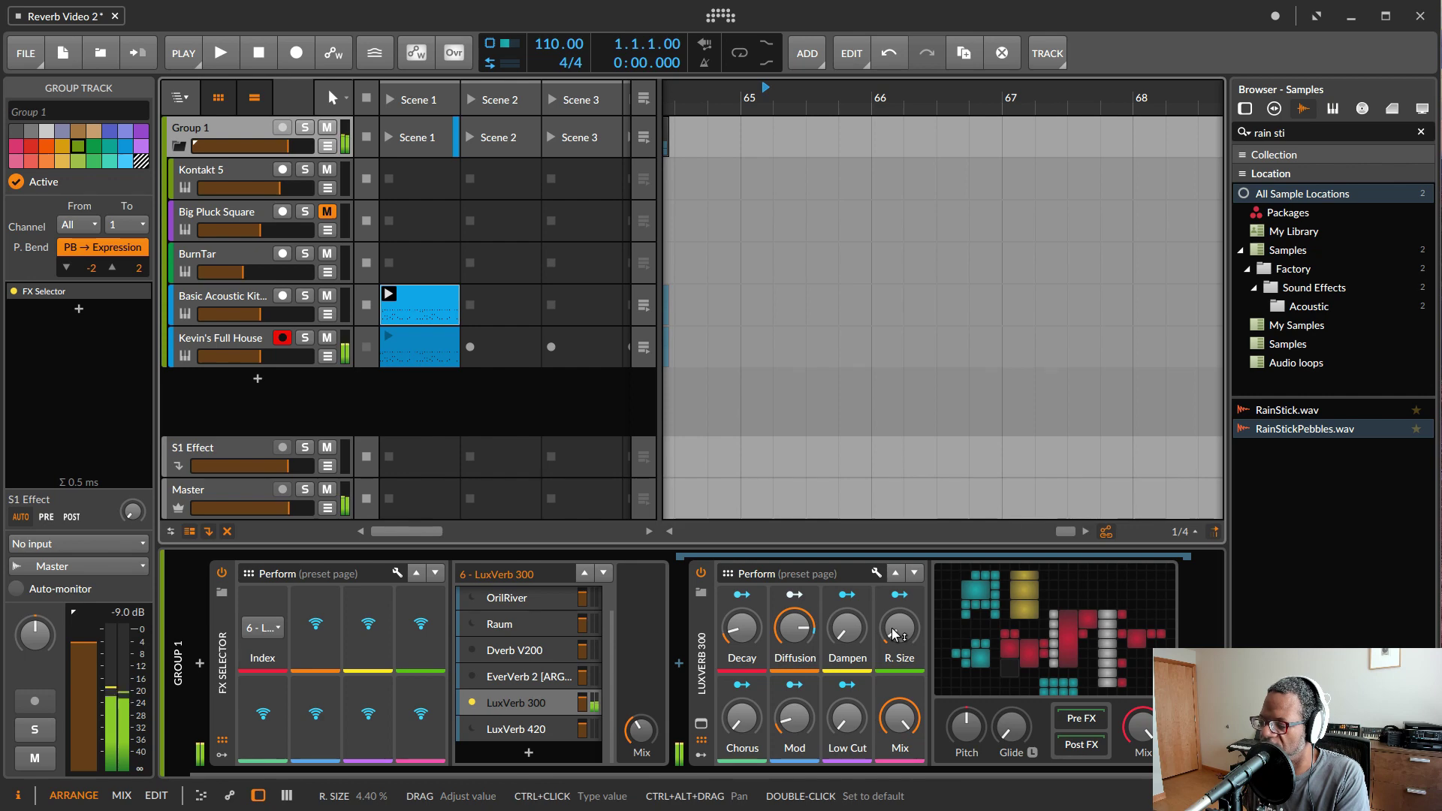
pyautogui.moveTo(899, 629); pyautogui.dragTo(899, 586)
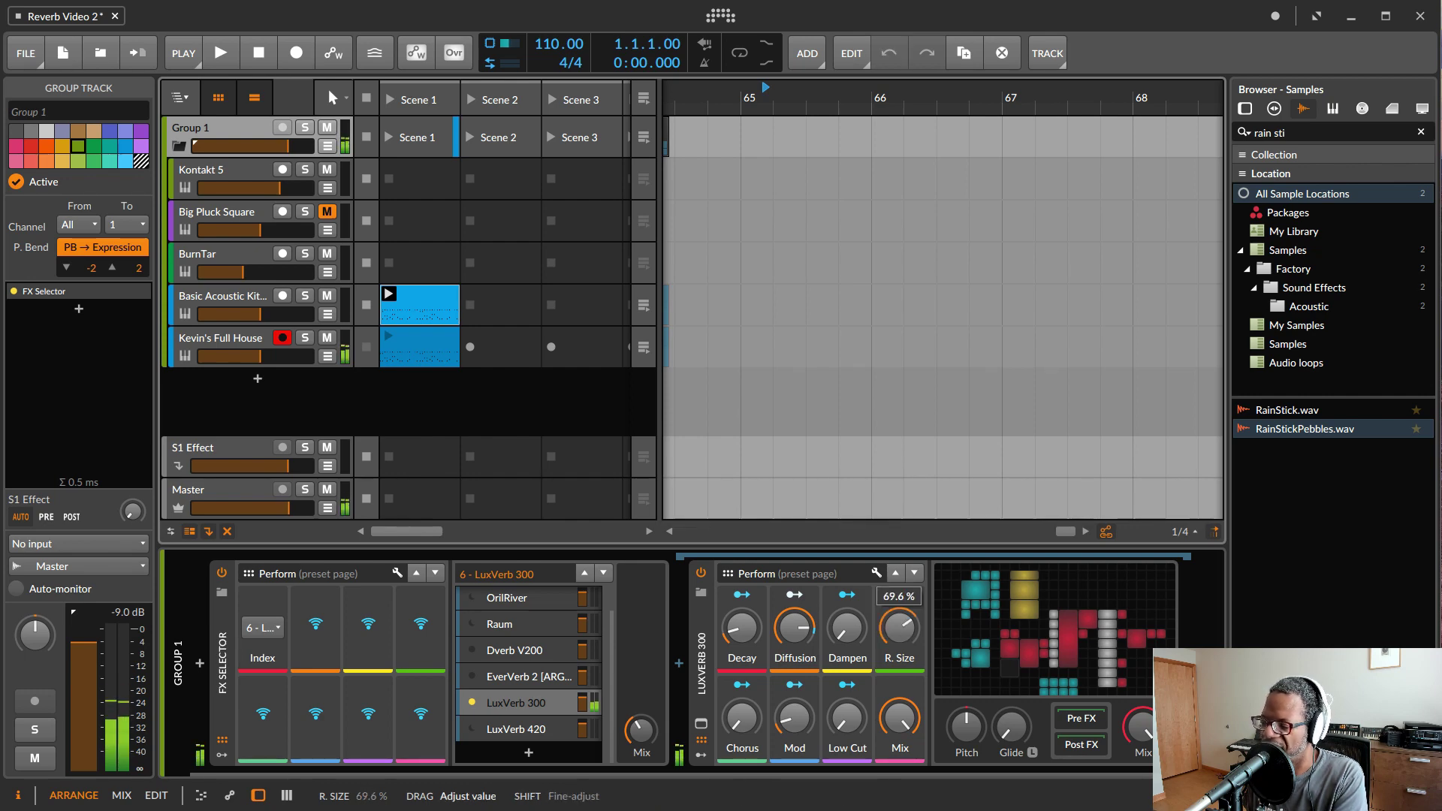
pyautogui.moveTo(899, 630); pyautogui.dragTo(844, 642)
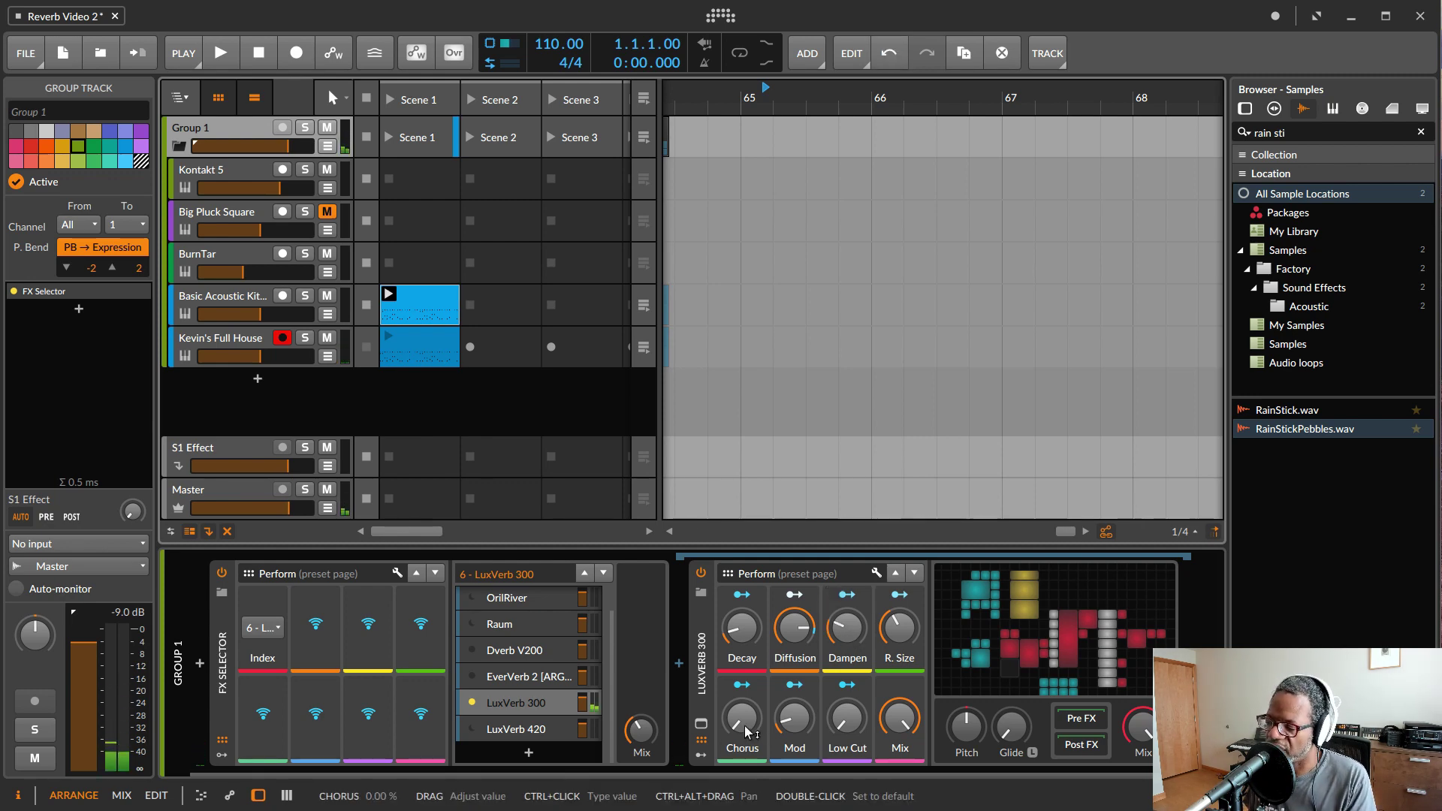
# Vary LuxVerb 300's Chorus amount, raising it to 29.6 %, lowering it to 5.20 %, and adjusting it once more
pyautogui.moveTo(747, 732)
pyautogui.mouseDown()
pyautogui.moveTo(747, 710)
pyautogui.moveTo(742, 730)
pyautogui.mouseUp()
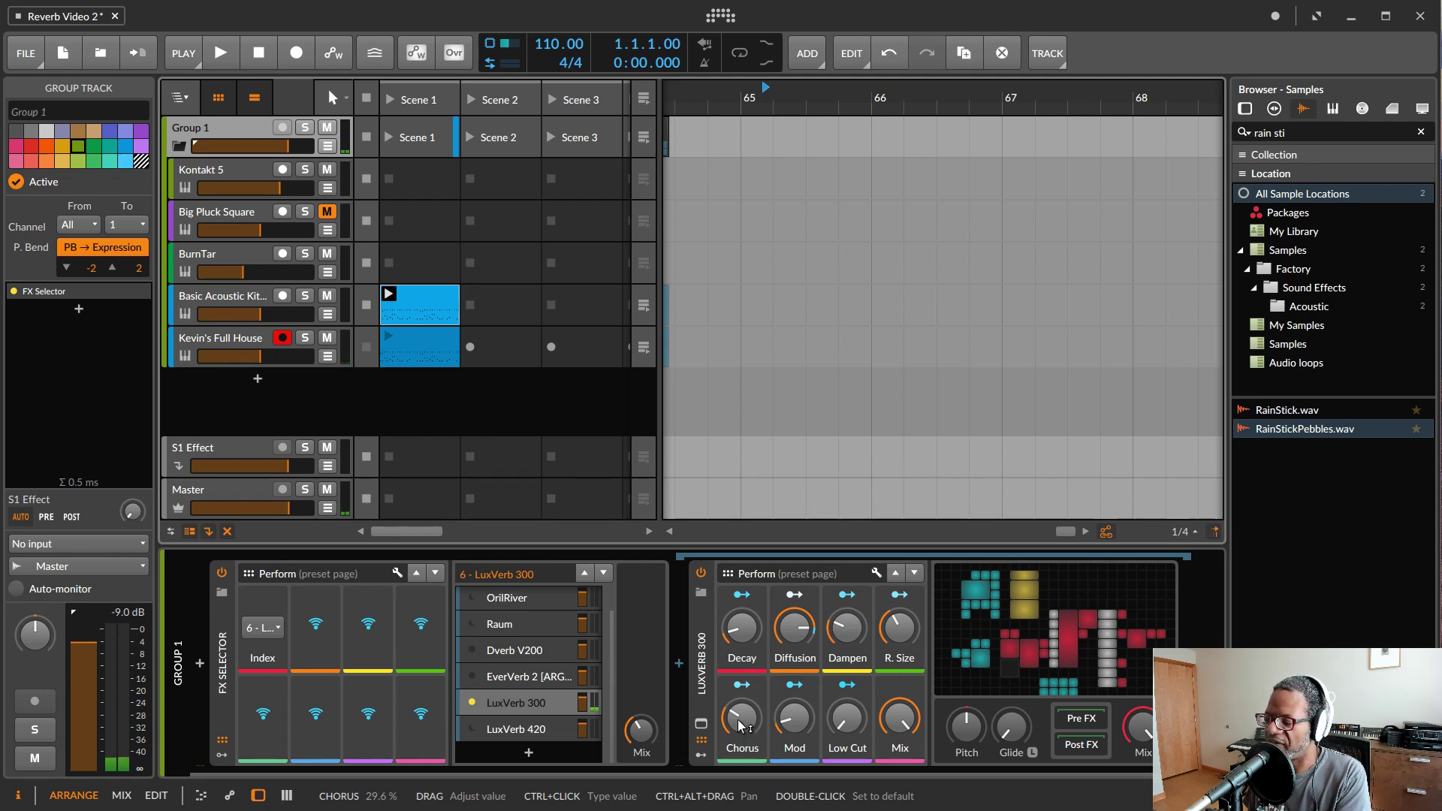
pyautogui.moveTo(741, 726); pyautogui.dragTo(742, 757)
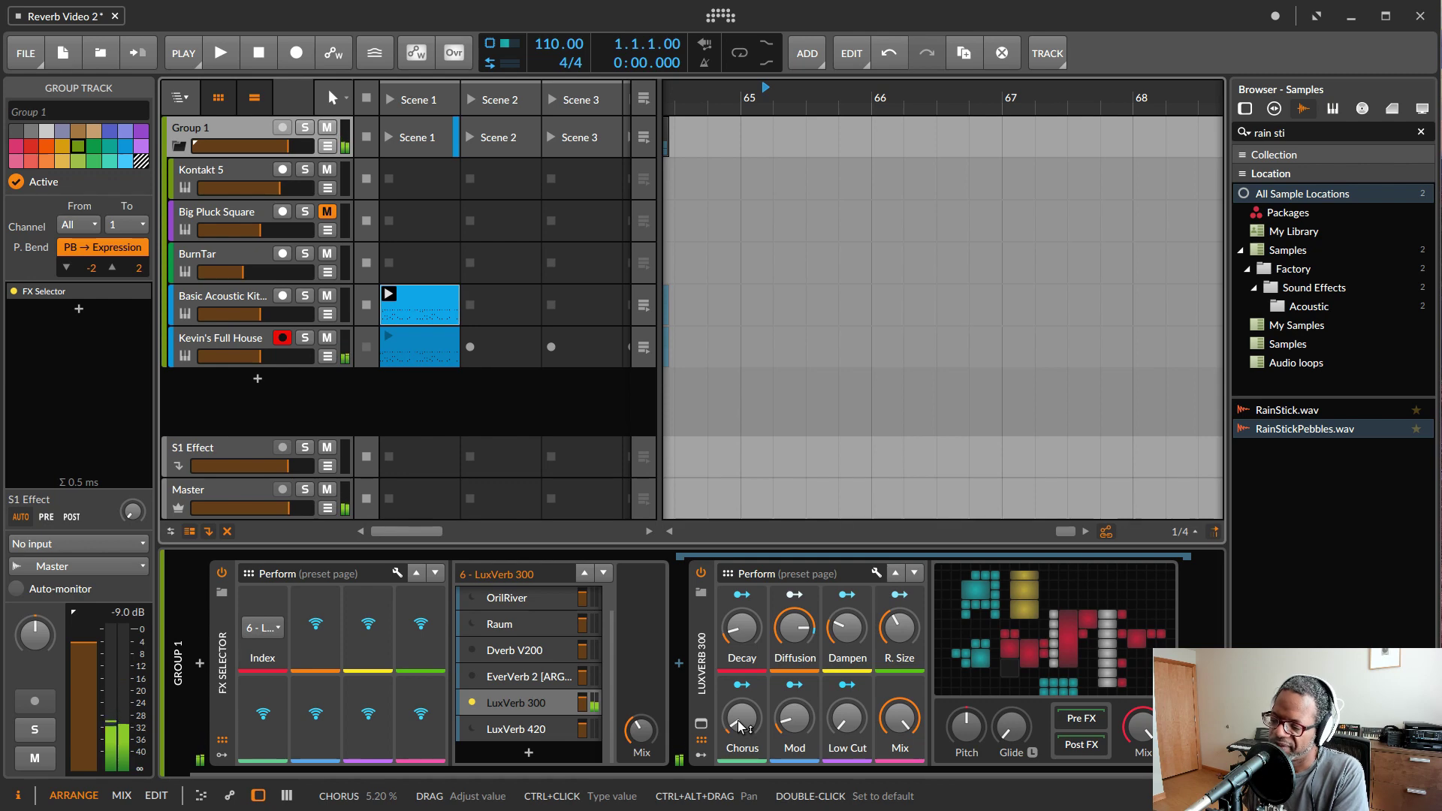
pyautogui.moveTo(737, 719); pyautogui.dragTo(741, 721)
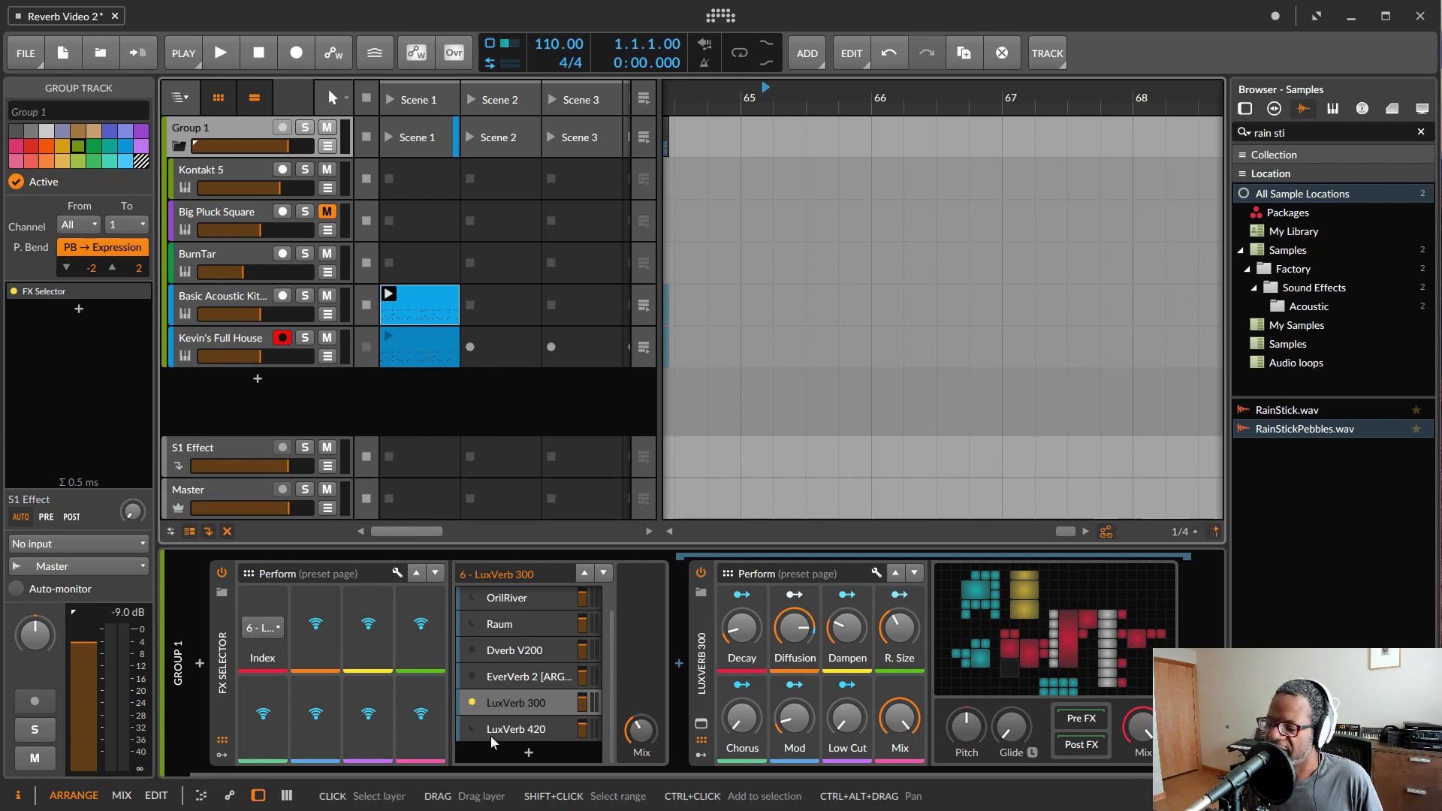
# Activate the LuxVerb 420 layer, review its Advanced controls, and return to its Perform controls
pyautogui.click(533, 729)
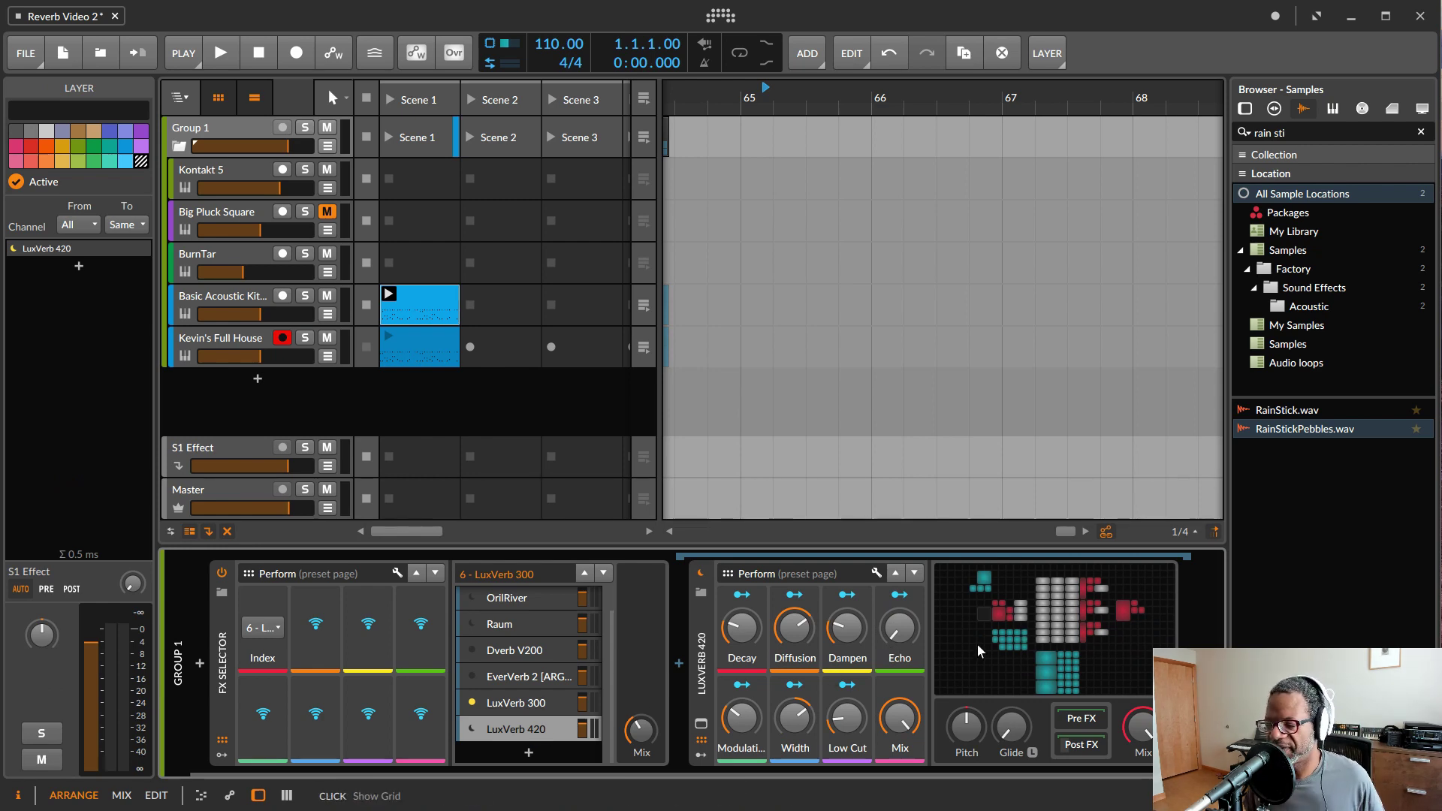
pyautogui.click(472, 729)
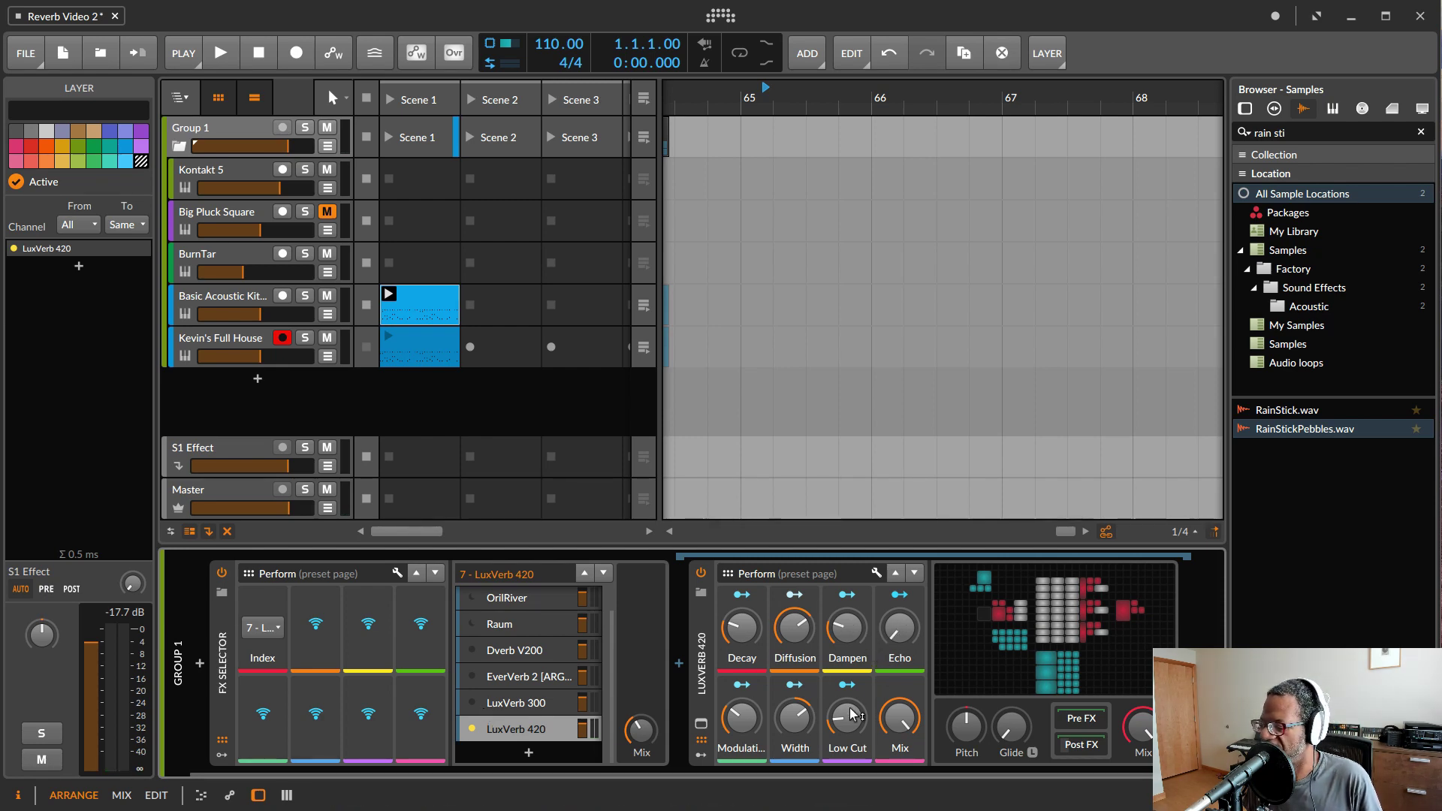
pyautogui.click(913, 573)
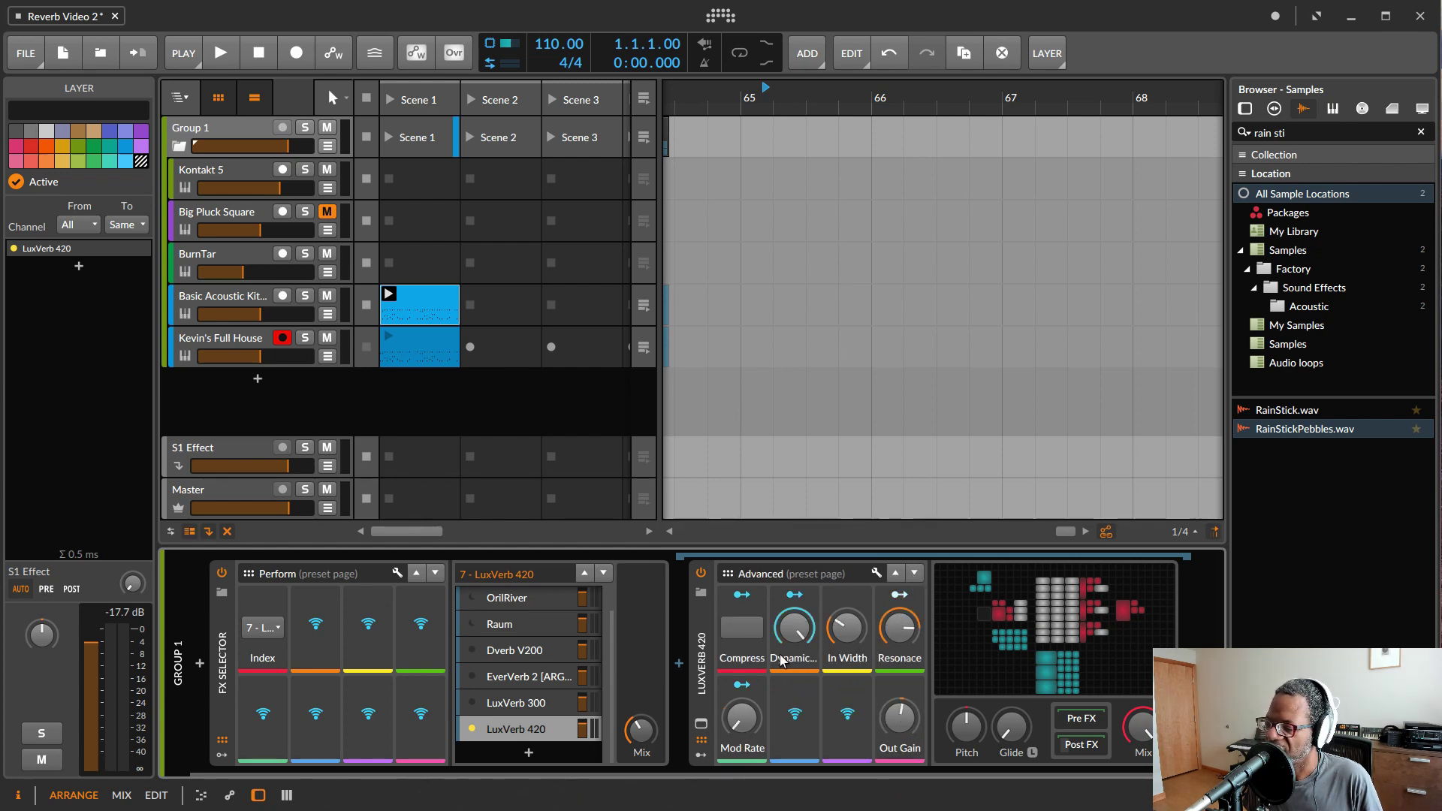
pyautogui.click(897, 574)
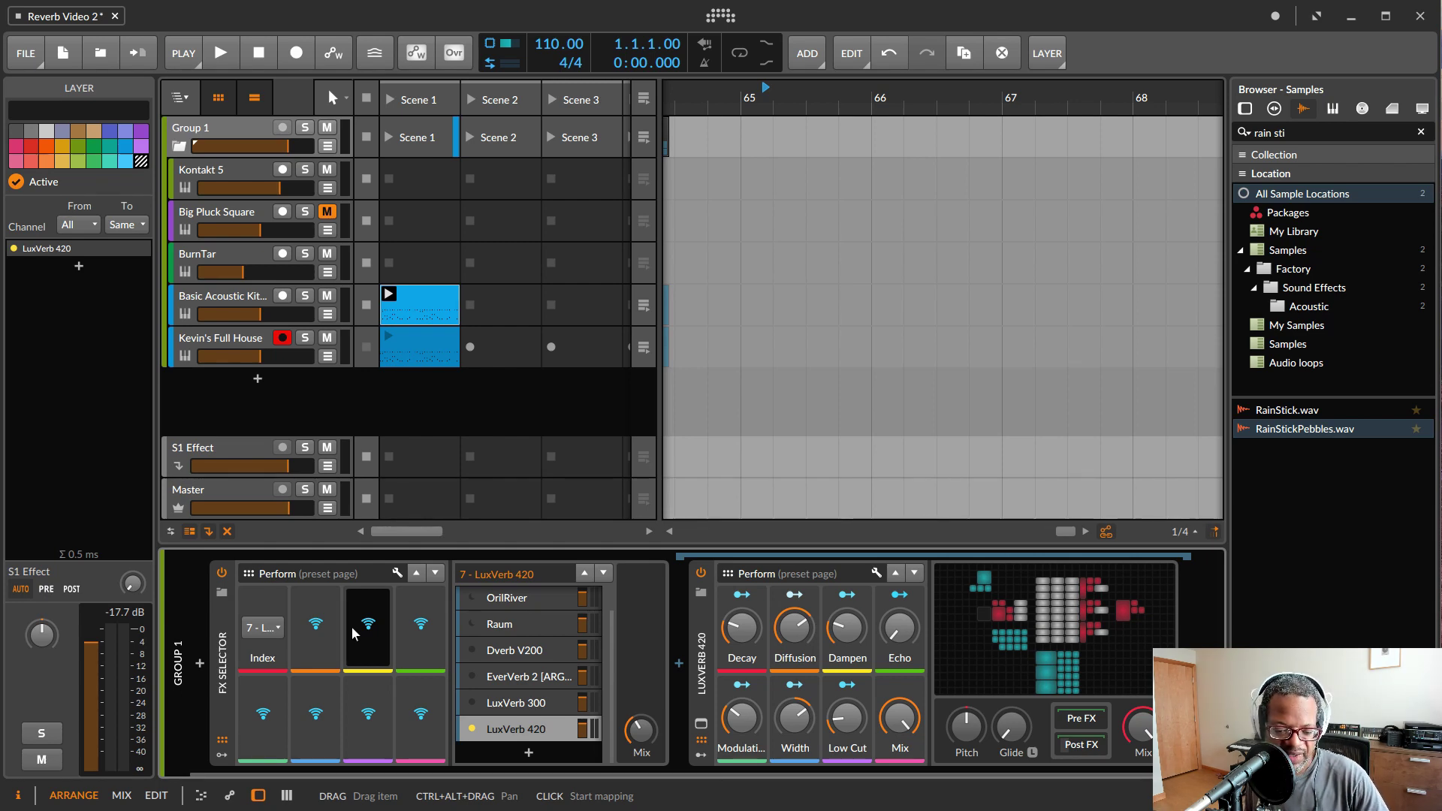
# Arm the Kontakt 5 track for playing through LuxVerb 420 and return to the layer list in Group 1's FX Selector
pyautogui.click(219, 172)
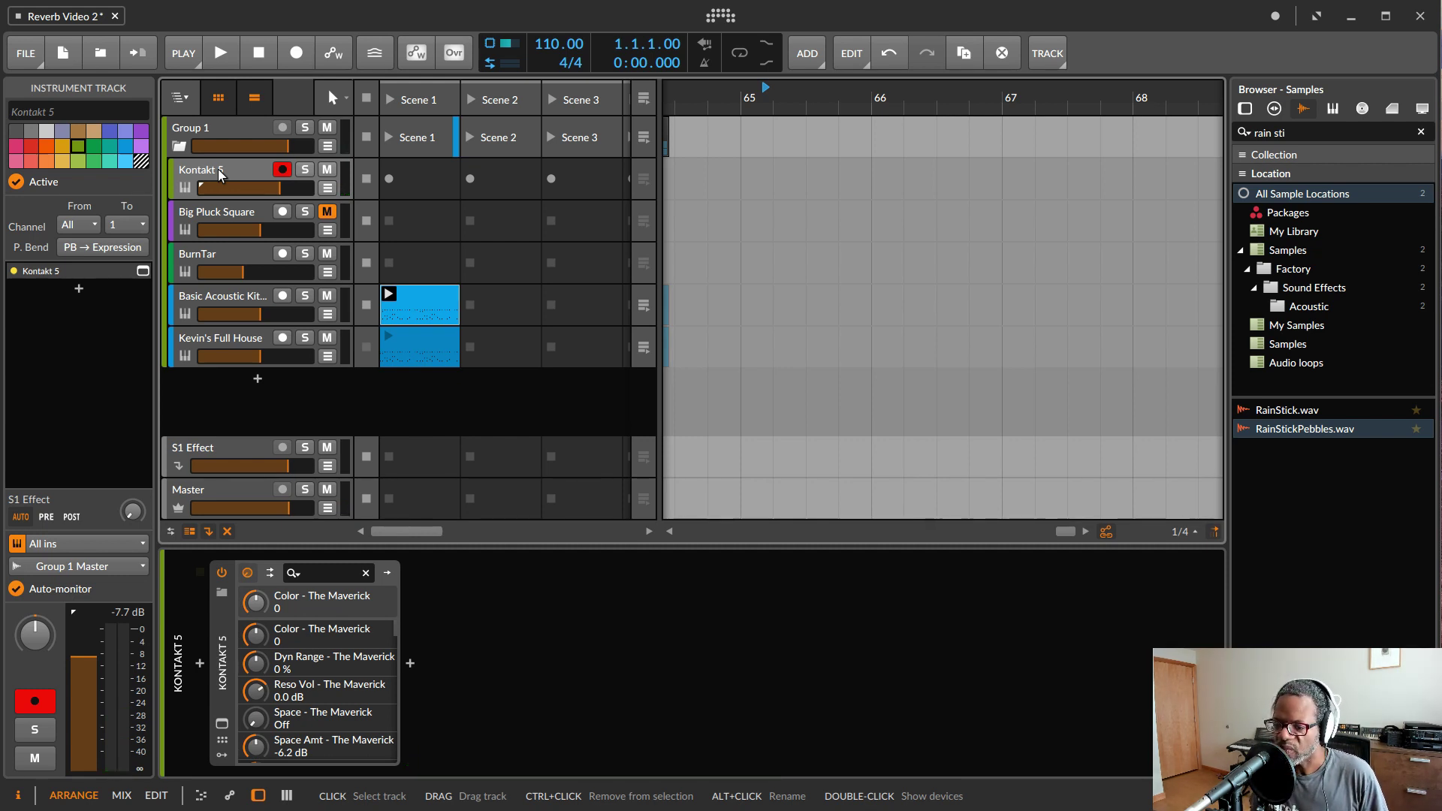
pyautogui.click(228, 130)
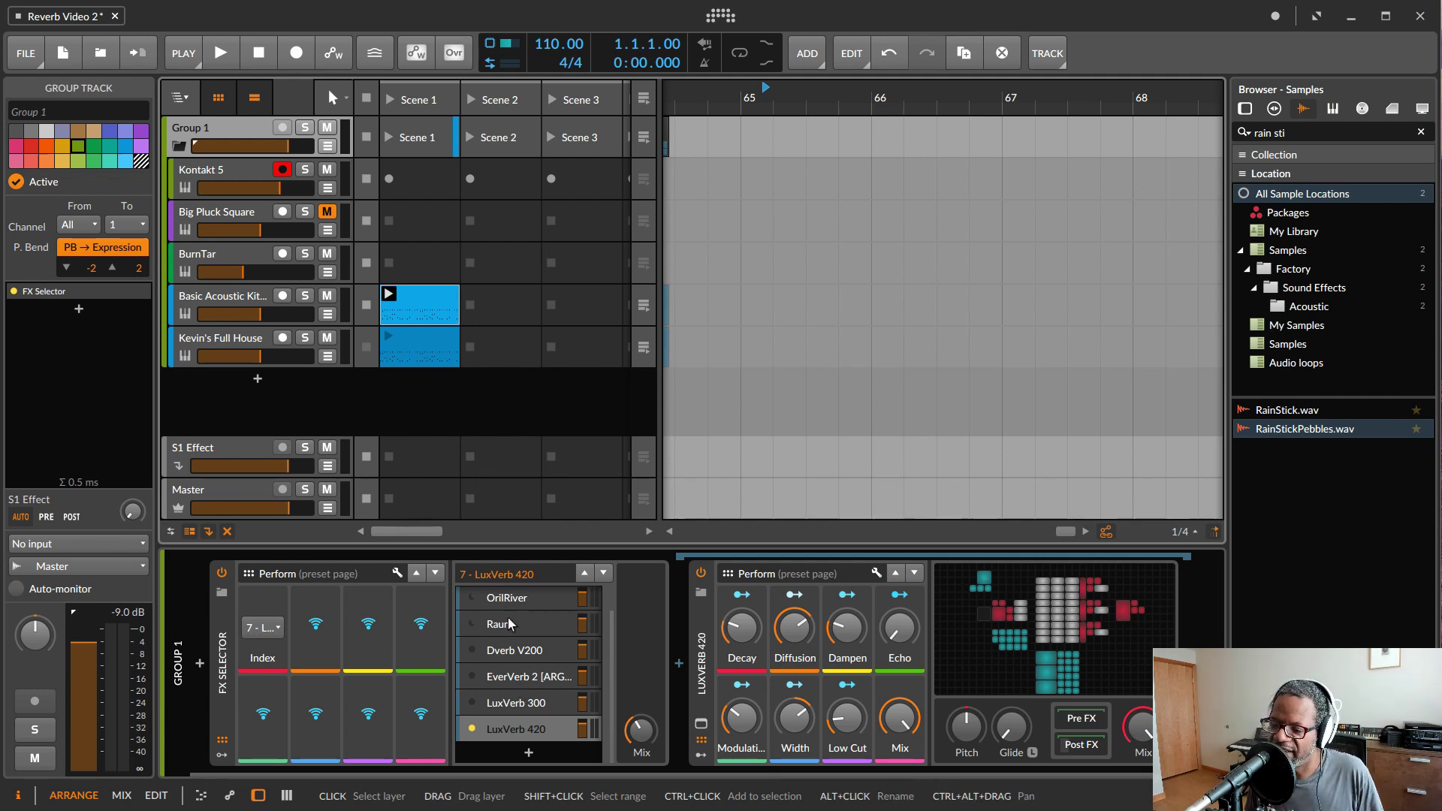
pyautogui.scroll(1, 511, 612)
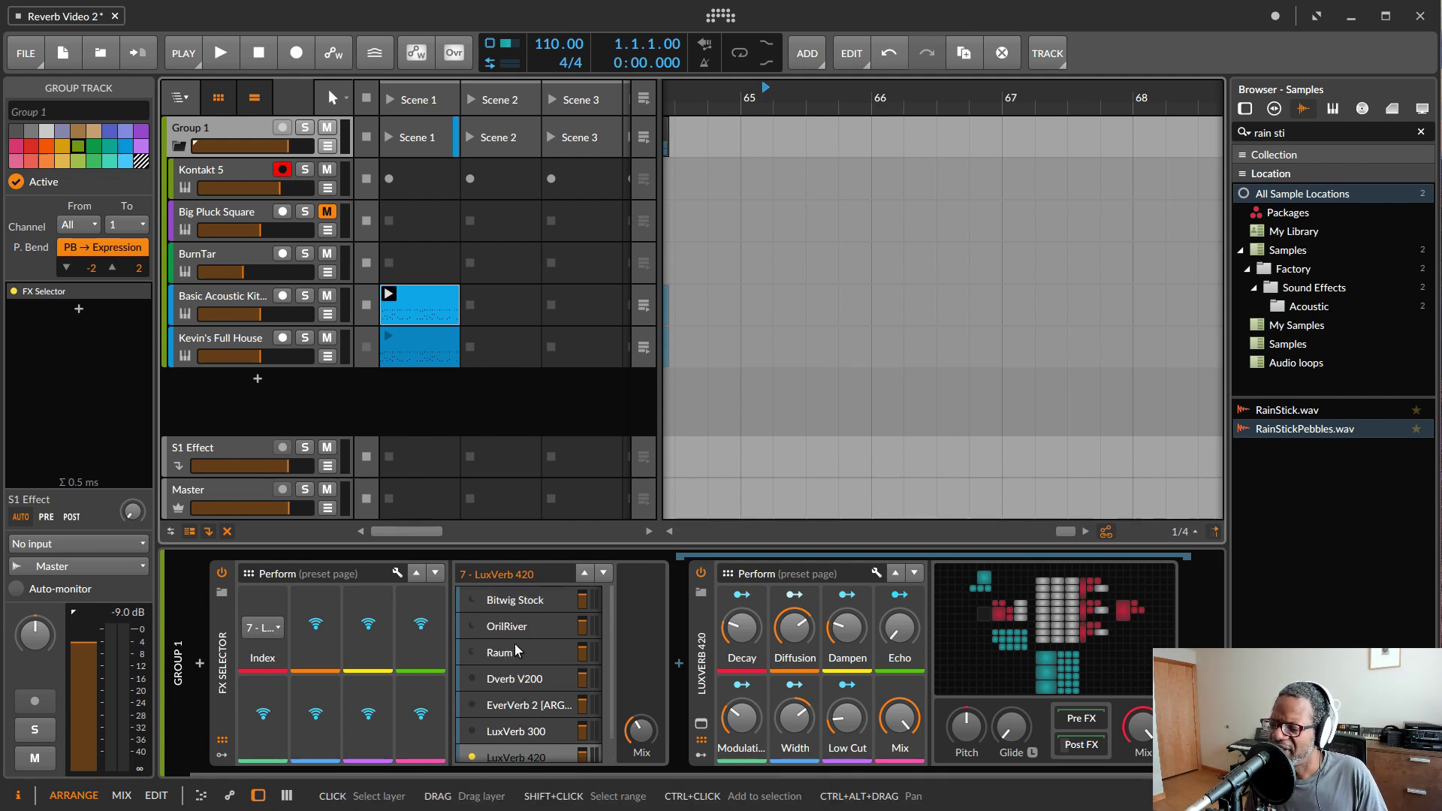